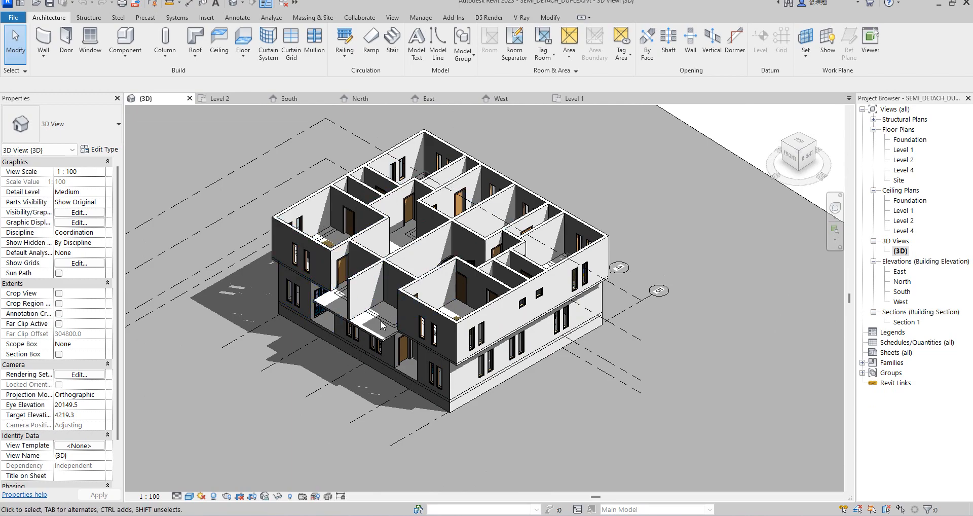
# - Examine the room layouts of the Level 1 and Level 2 floor plans
pyautogui.doubleClick(910, 149)
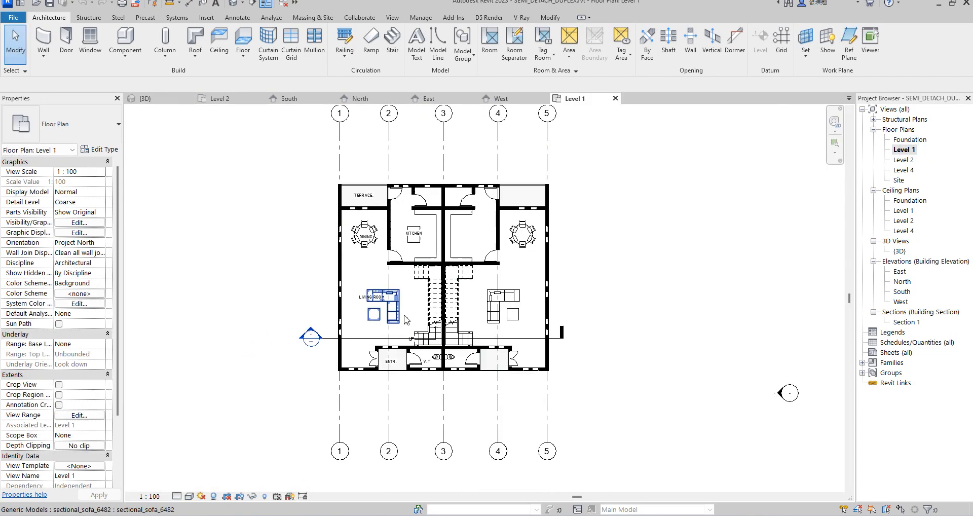
pyautogui.scroll(2, 446, 226)
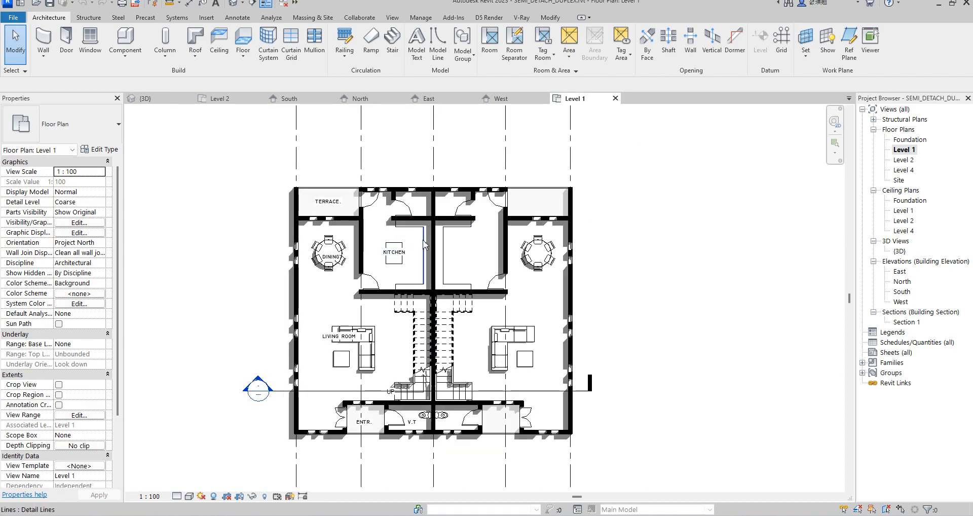
pyautogui.scroll(2, 298, 309)
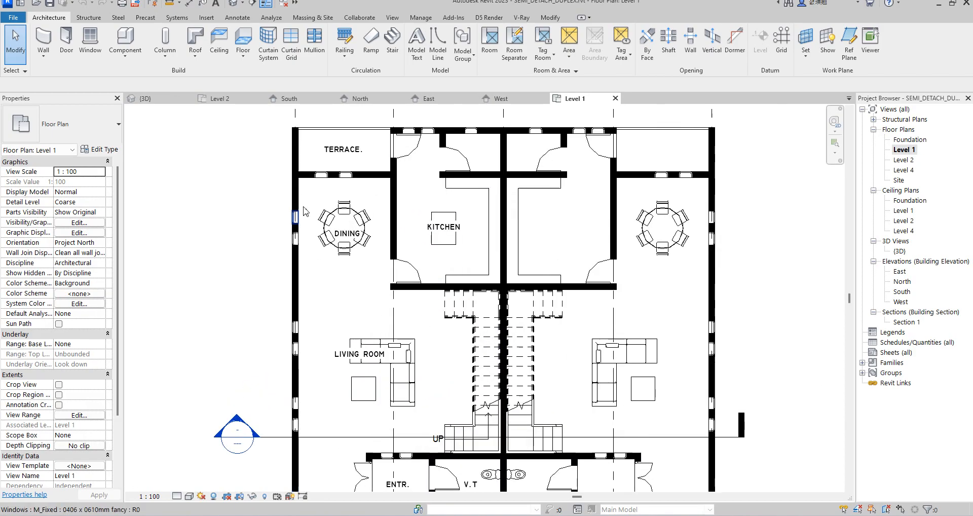
pyautogui.scroll(-2, 344, 210)
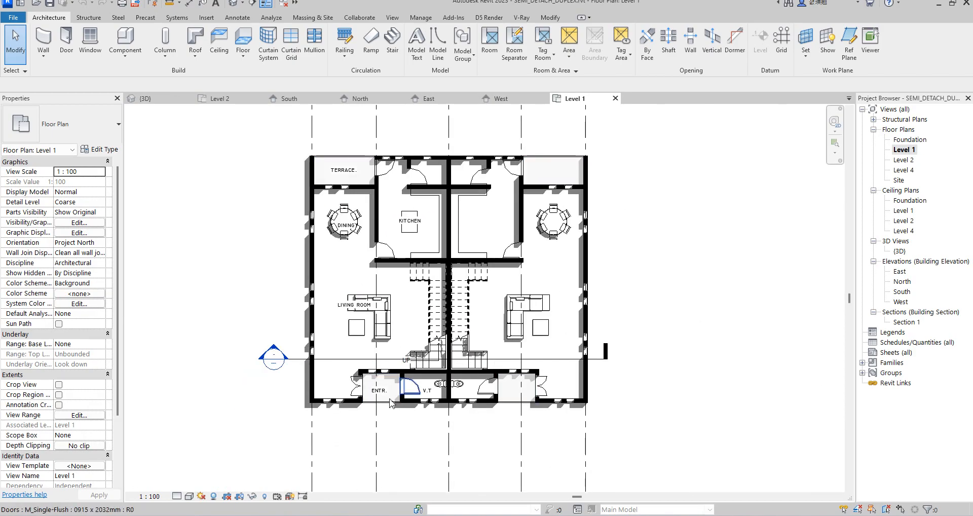
pyautogui.doubleClick(912, 159)
pyautogui.scroll(-3, 429, 324)
pyautogui.scroll(3, 430, 324)
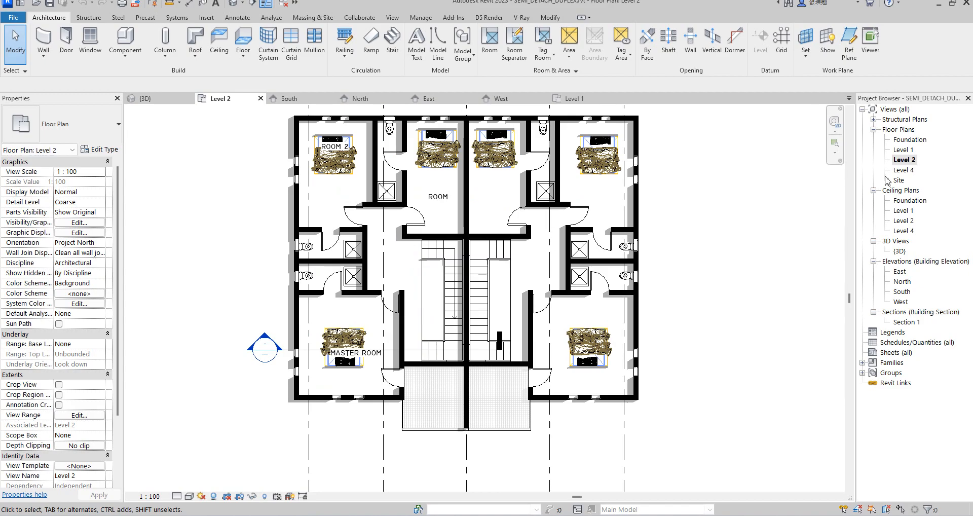
pyautogui.scroll(-3, 476, 301)
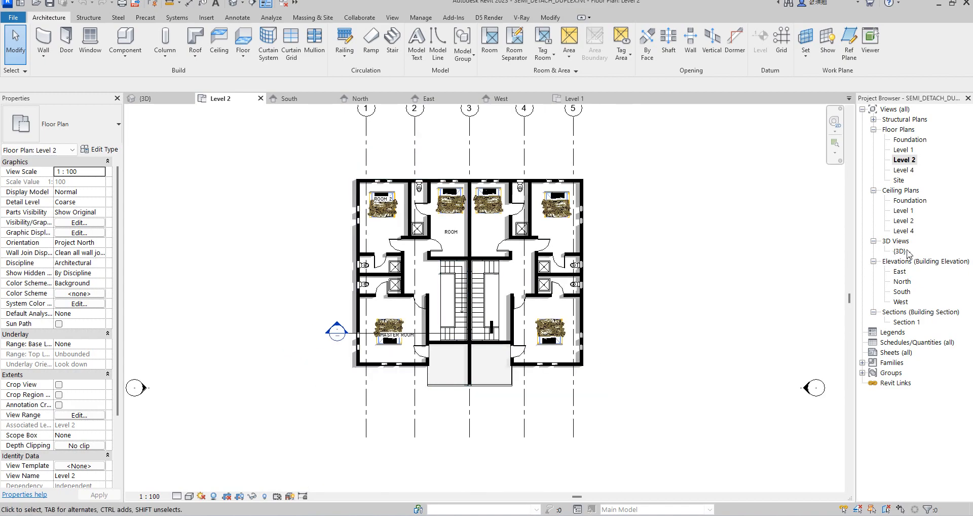
# - Raise the grid heads well above Level 4 in the South elevation
pyautogui.doubleClick(906, 290)
pyautogui.scroll(3, 550, 263)
pyautogui.scroll(1, 551, 261)
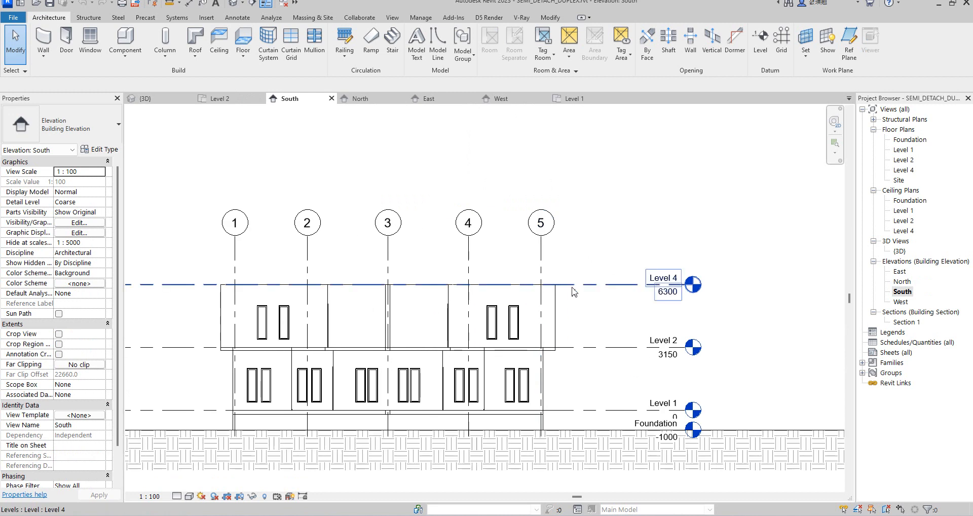
pyautogui.click(541, 251)
pyautogui.moveTo(540, 236); pyautogui.dragTo(541, 184)
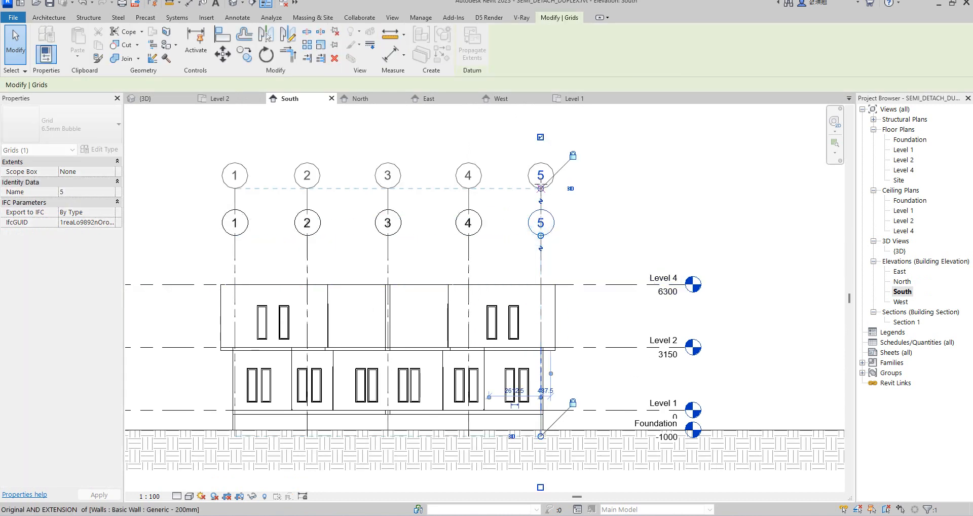
pyautogui.click(592, 216)
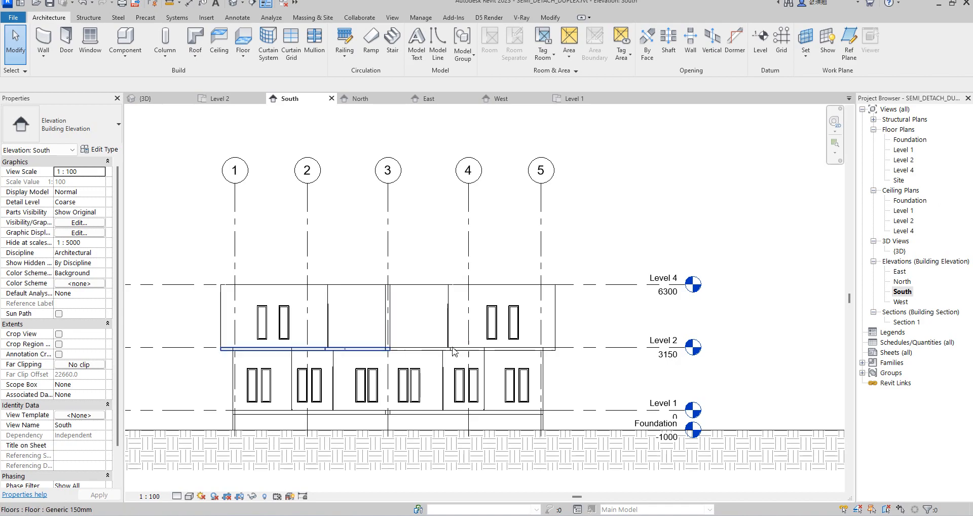
# - Pull the outer edges of both halves of the front balcony's filled region toward the building on the Level 2 plan
pyautogui.doubleClick(904, 150)
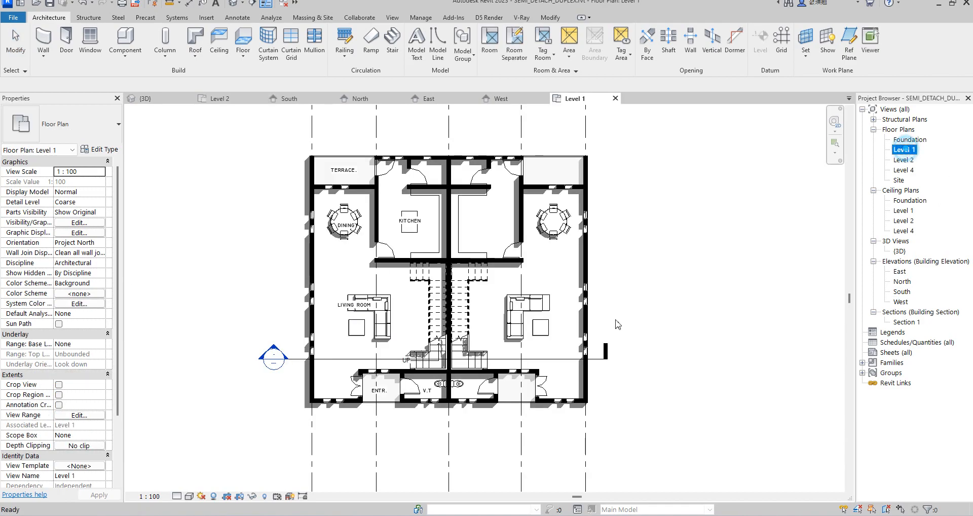
pyautogui.doubleClick(904, 160)
pyautogui.scroll(4, 444, 371)
pyautogui.scroll(3, 444, 371)
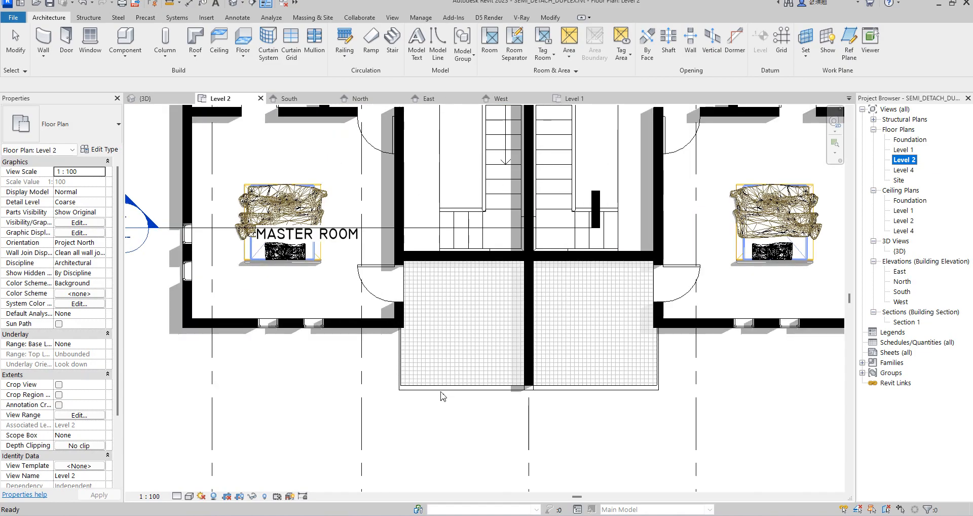
pyautogui.click(448, 387)
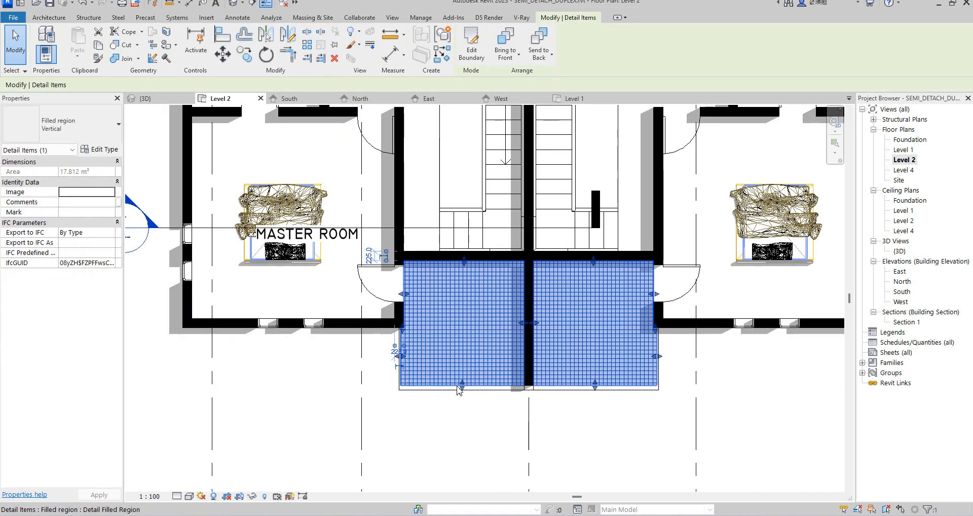
pyautogui.moveTo(462, 388); pyautogui.dragTo(463, 357)
pyautogui.scroll(2, 390, 352)
pyautogui.click(359, 352)
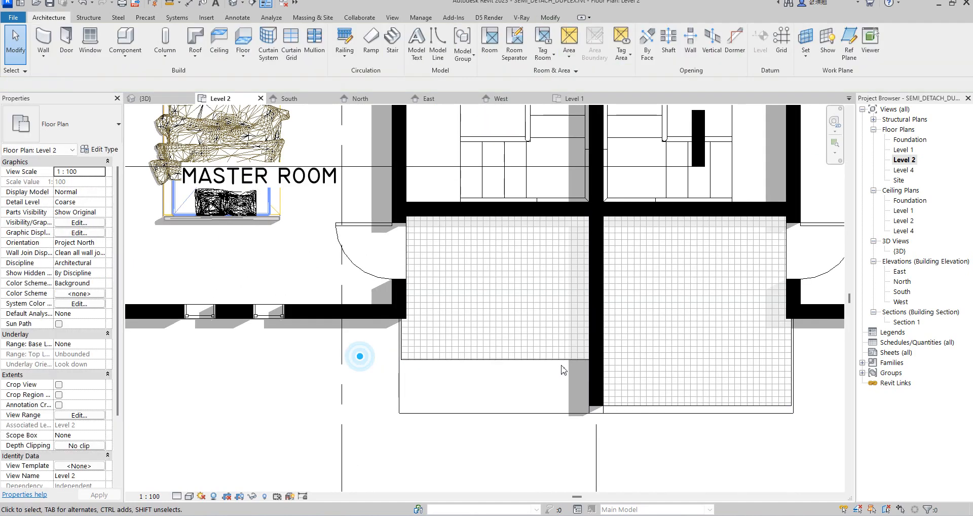
pyautogui.click(630, 401)
pyautogui.moveTo(699, 412); pyautogui.dragTo(693, 359)
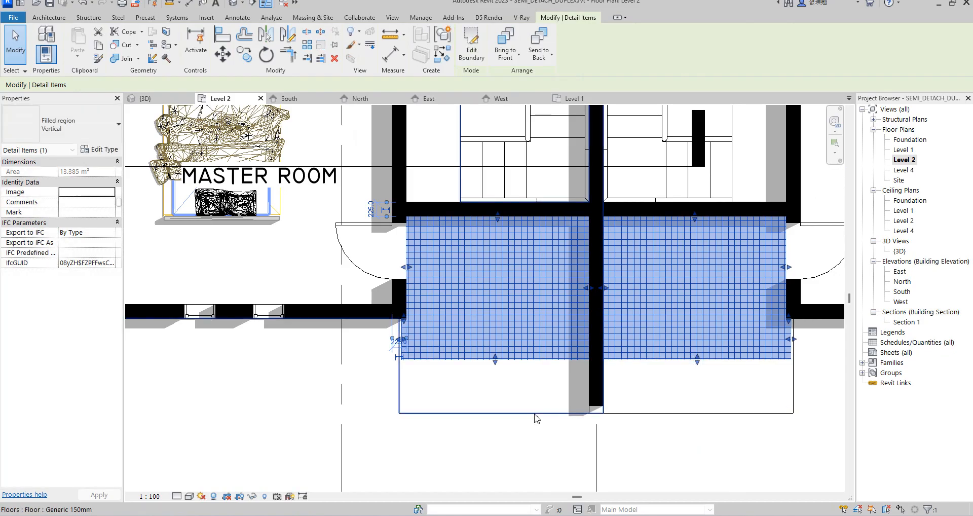
# - Edit the left-hand unit's Level 2 floor boundary and add an aligned dimension from the front wall edge to the balcony's outer edge
pyautogui.click(534, 412)
pyautogui.click(465, 56)
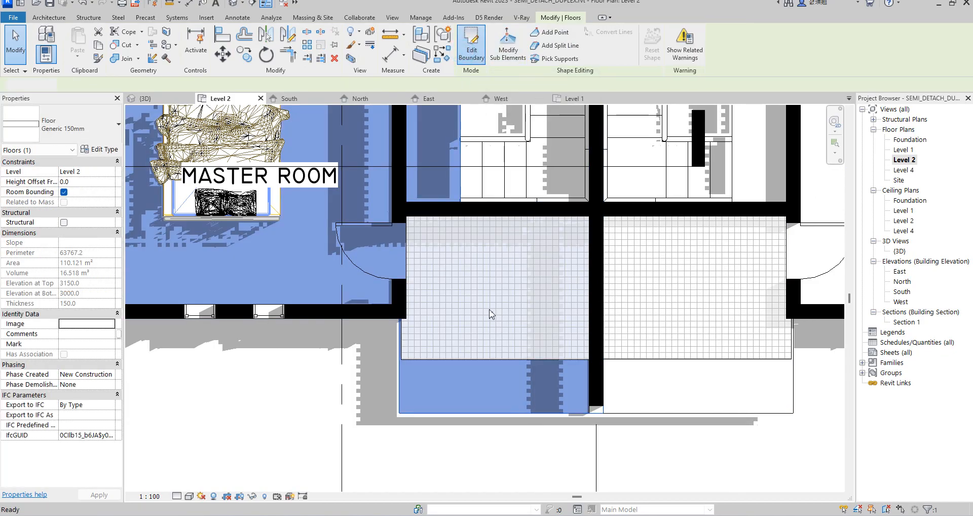
pyautogui.scroll(1, 473, 420)
pyautogui.scroll(1, 476, 415)
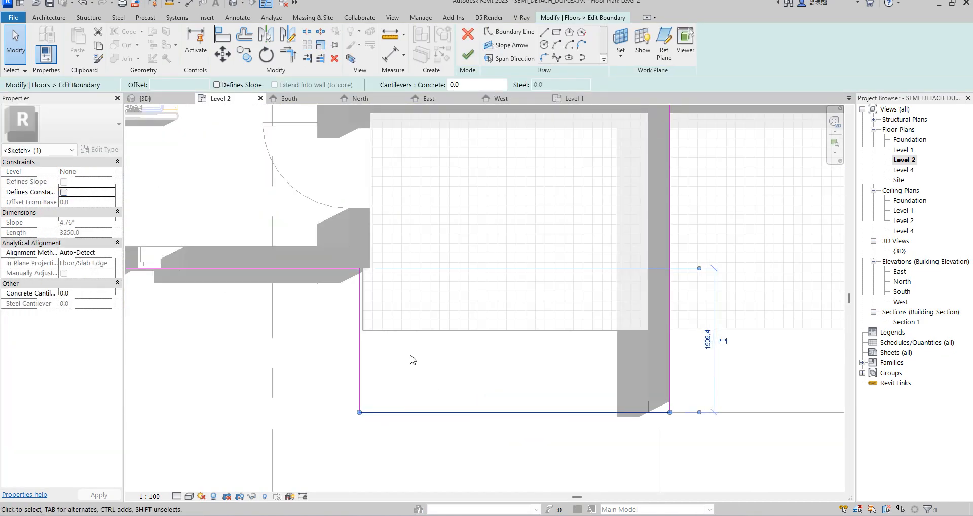
pyautogui.click(391, 53)
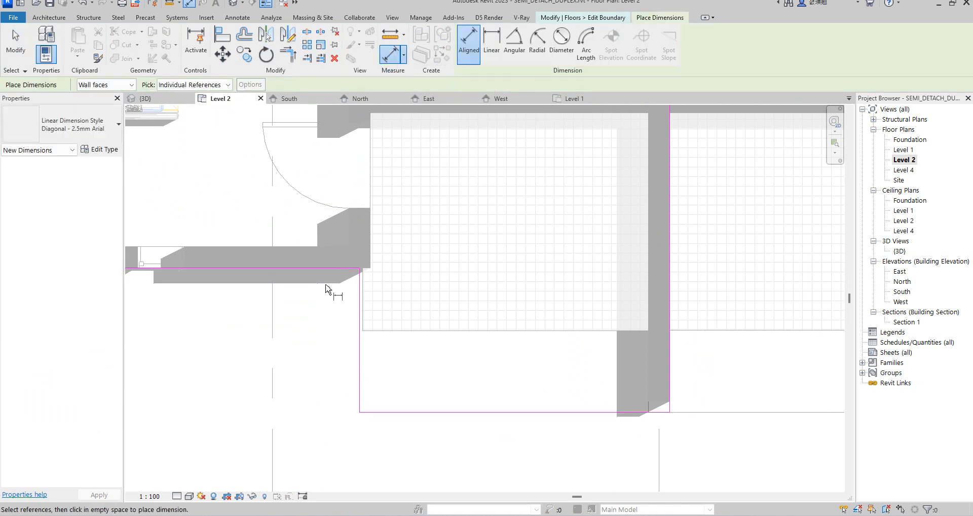
pyautogui.click(330, 271)
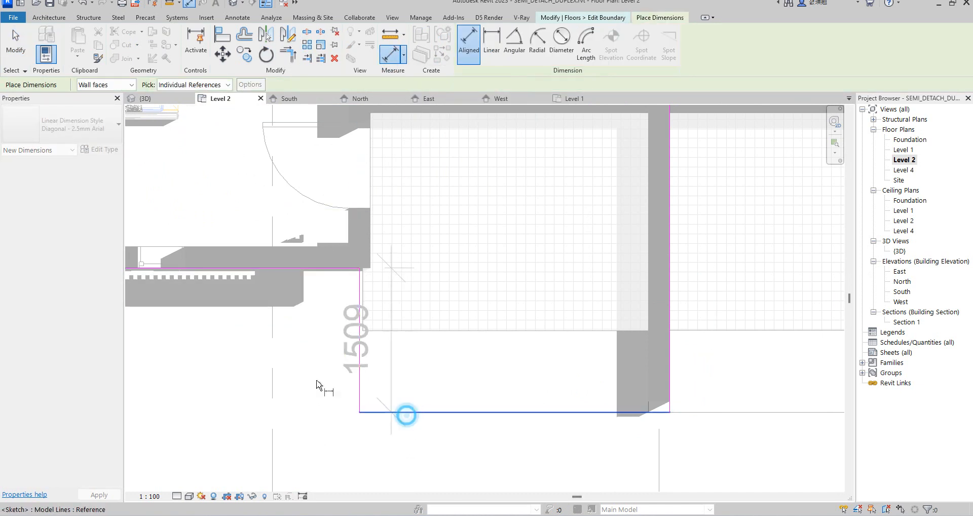
pyautogui.click(407, 415)
pyautogui.click(314, 371)
pyautogui.rightClick(344, 344)
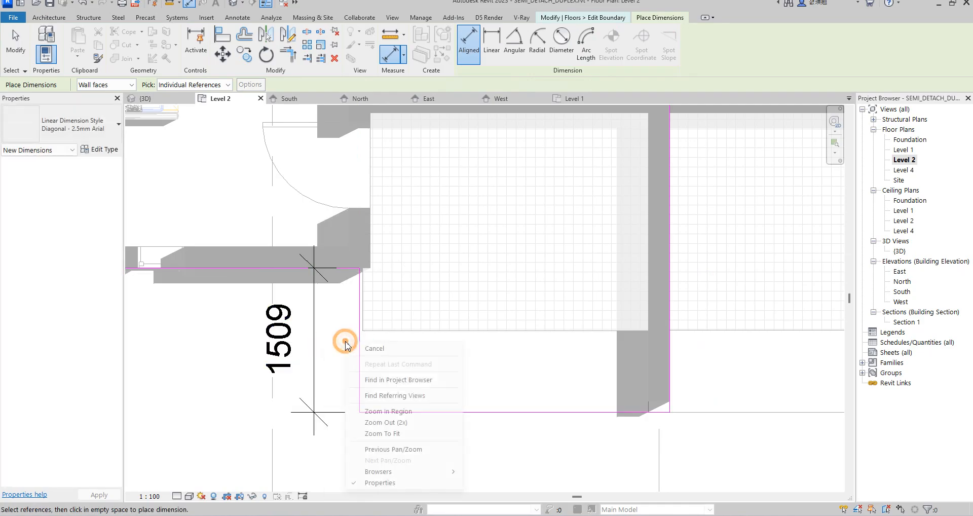
pyautogui.click(370, 348)
pyautogui.rightClick(336, 346)
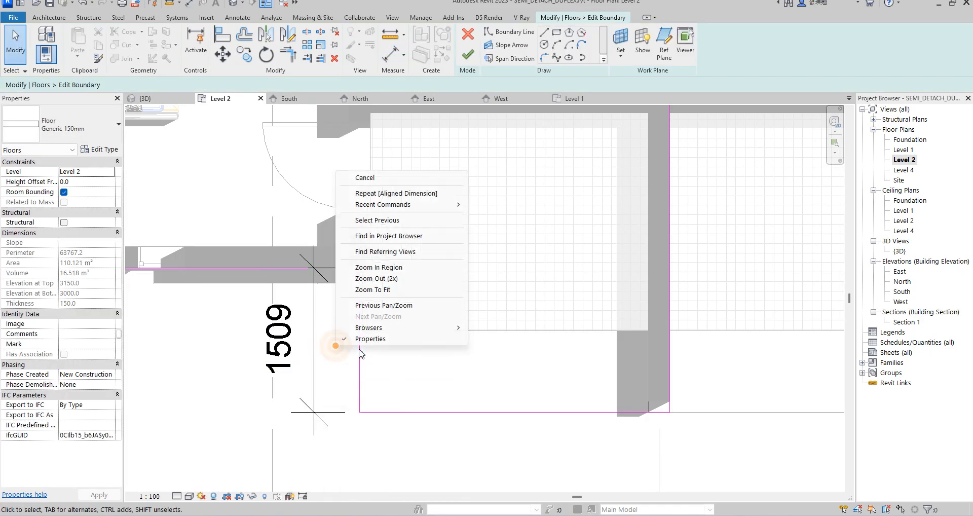
pyautogui.click(357, 178)
# - Set the balcony projection of the floor boundary to 1200 using the placed dimension
pyautogui.click(446, 412)
pyautogui.click(294, 341)
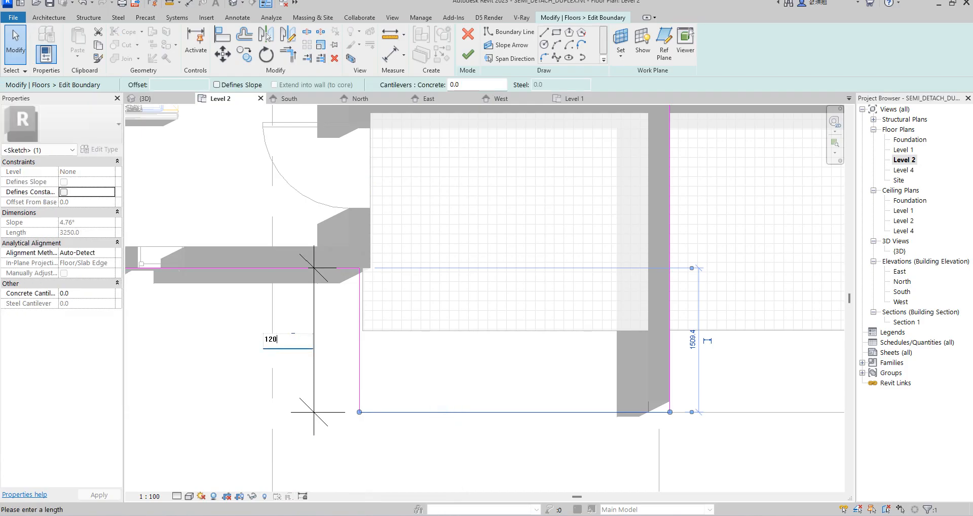
pyautogui.write('1200')
pyautogui.press('Return')
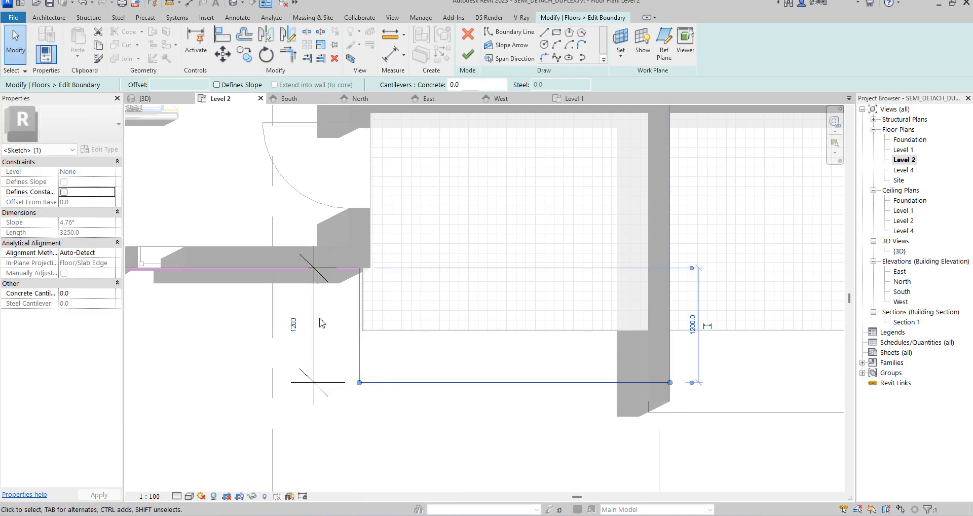
# - Set the balcony's projection from the front wall to 800 and finish the floor boundary edit
pyautogui.click(302, 323)
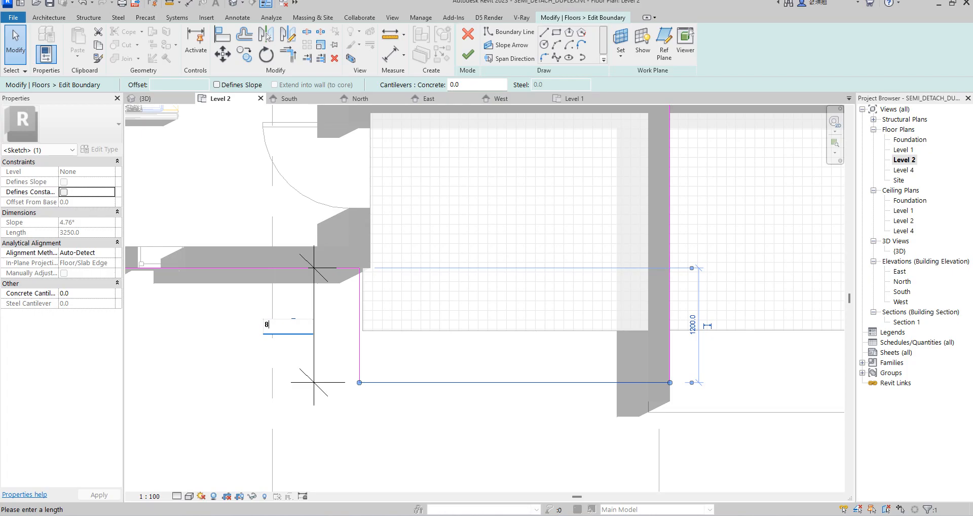
pyautogui.press('Return')
pyautogui.click(517, 417)
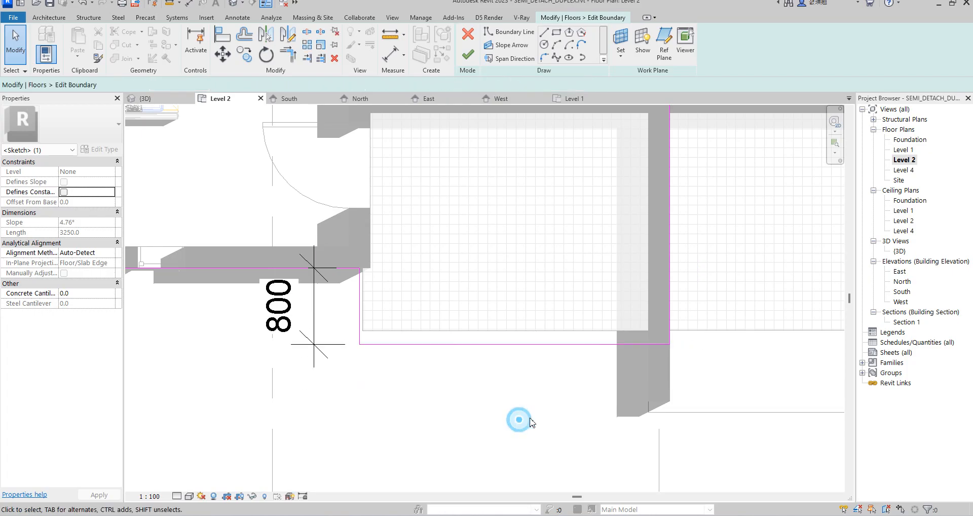
pyautogui.click(468, 54)
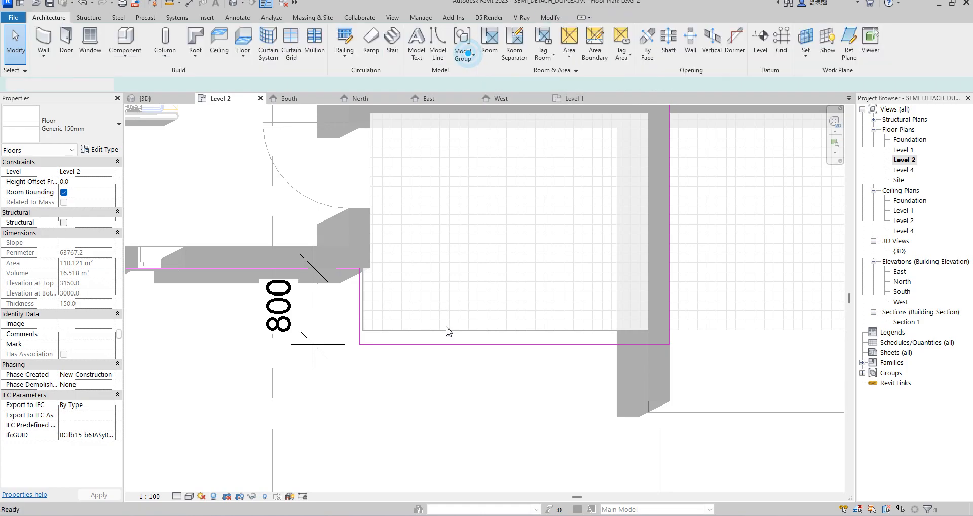
# - Extend the left half of the balcony's filled region close to the floor slab's outer edge
pyautogui.click(446, 331)
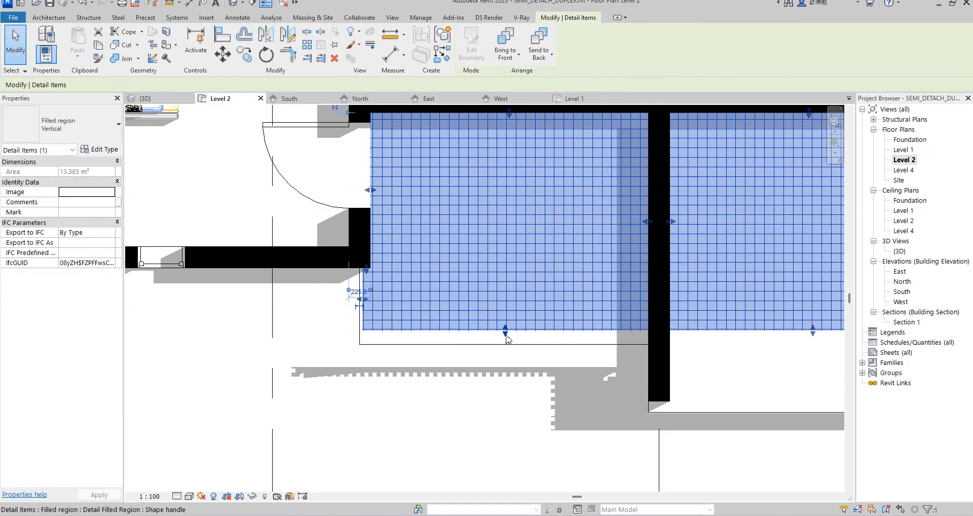
pyautogui.moveTo(506, 343); pyautogui.dragTo(506, 338)
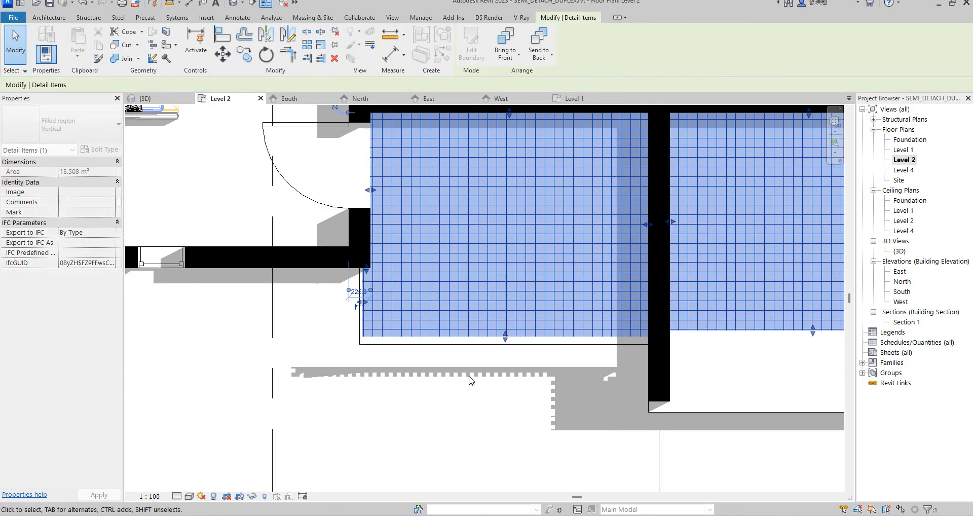
pyautogui.click(465, 387)
# - Delete the right-hand unit's Level 2 floor slab
pyautogui.click(694, 413)
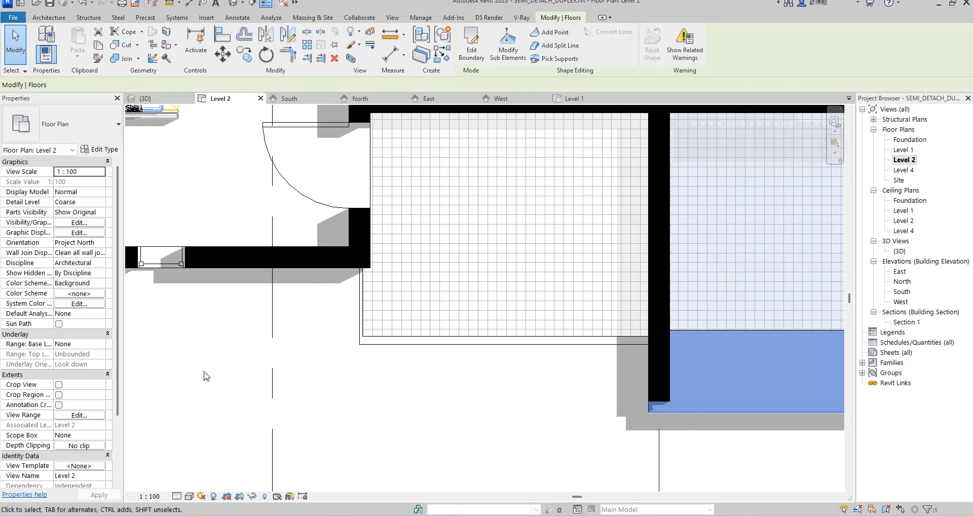
pyautogui.scroll(-3, 206, 375)
pyautogui.press('Delete')
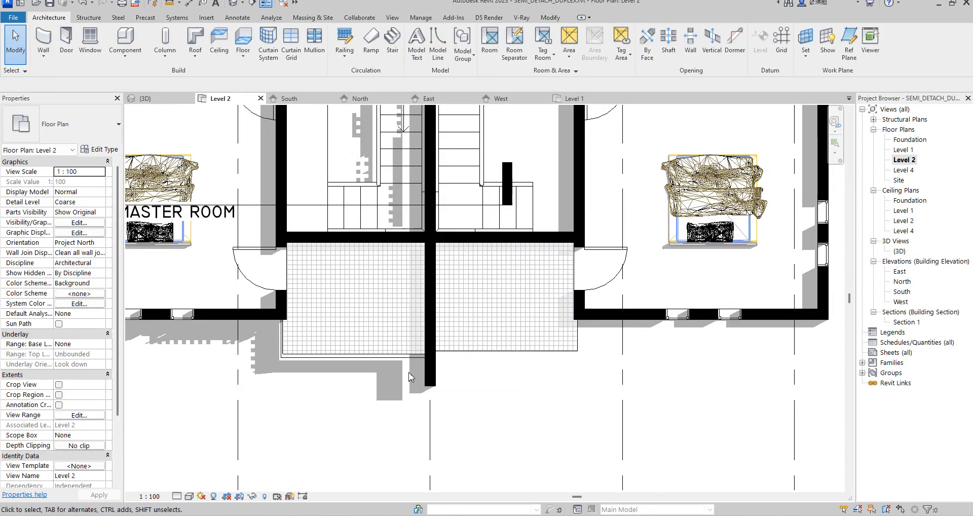
# - Edit the remaining Level 2 floor's boundary and mirror a copy of all its sketch lines across the party wall centreline at grid 3
pyautogui.click(409, 360)
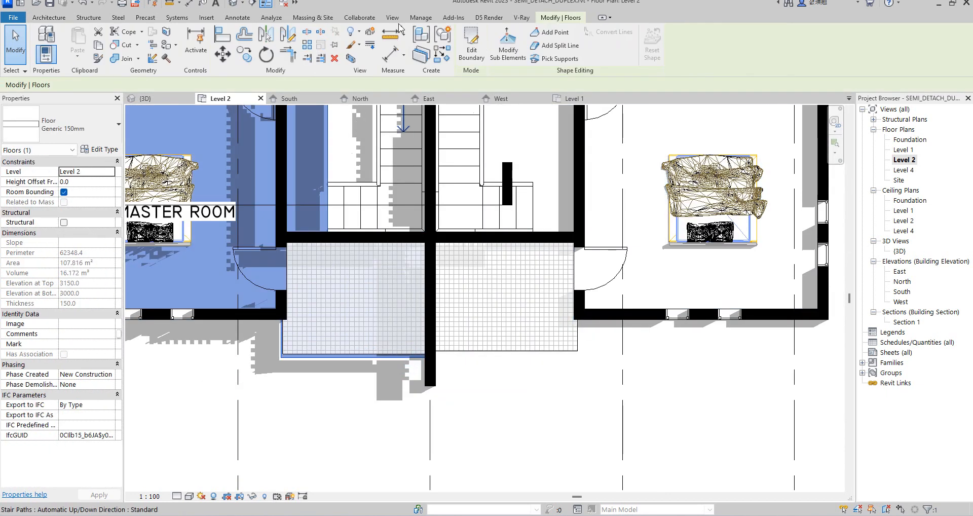
pyautogui.click(471, 43)
pyautogui.press('z')
pyautogui.press('f')
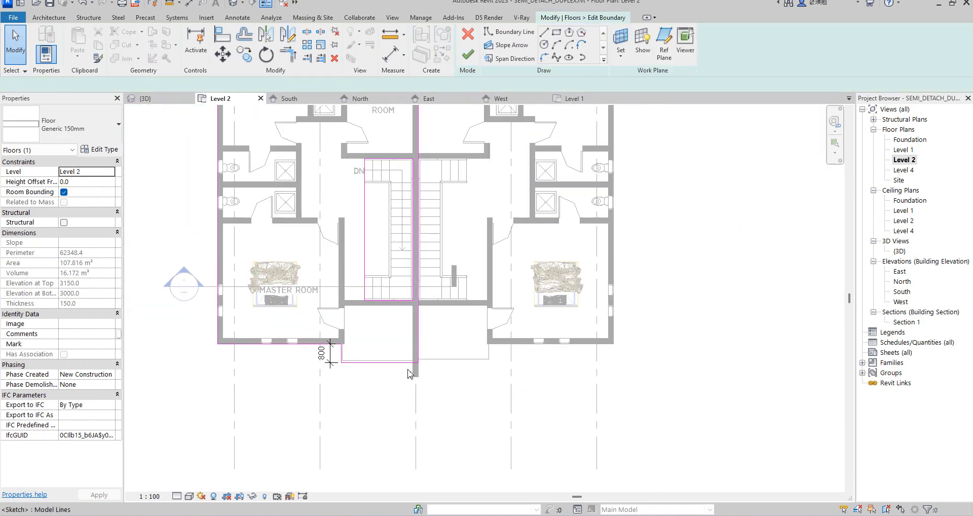
pyautogui.moveTo(273, 174); pyautogui.dragTo(431, 441)
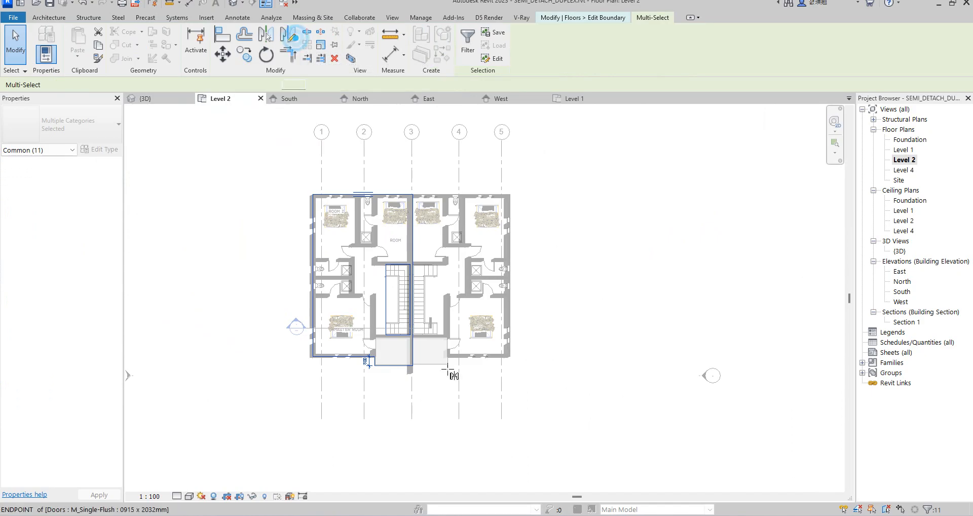
pyautogui.click(288, 35)
pyautogui.scroll(5, 406, 369)
pyautogui.scroll(3, 393, 366)
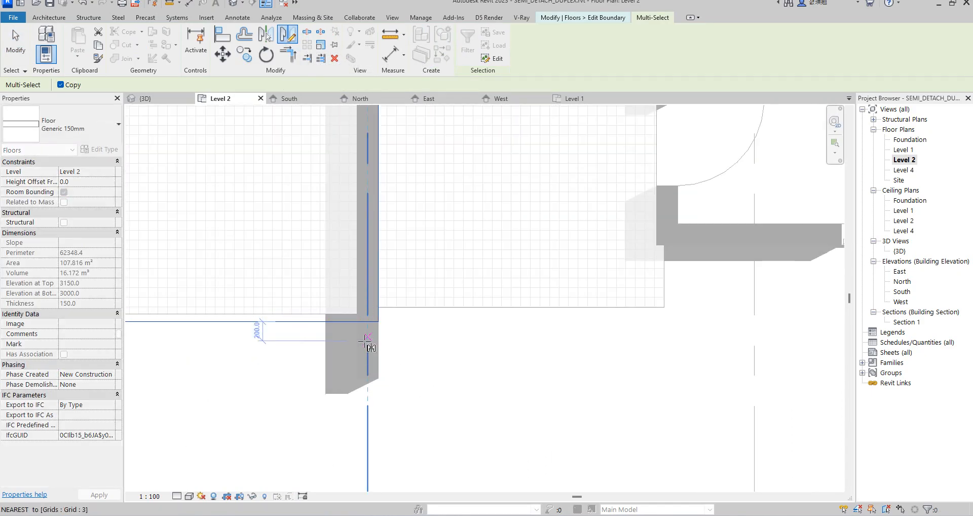
pyautogui.click(368, 352)
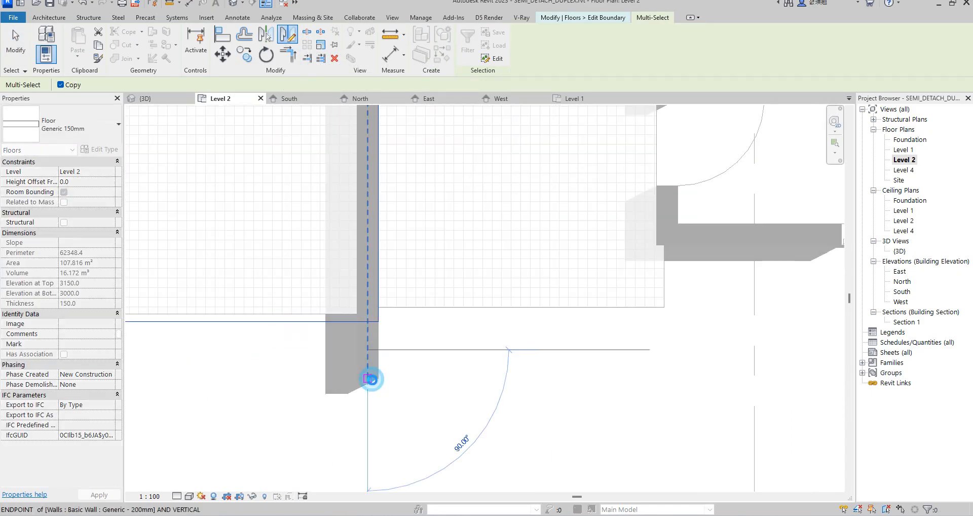
pyautogui.click(372, 379)
pyautogui.click(439, 401)
# - Remove the two boundary lines running along the central party wall from the floor sketch
pyautogui.scroll(-1, 440, 304)
pyautogui.moveTo(447, 250)
pyautogui.mouseDown()
pyautogui.moveTo(419, 248)
pyautogui.moveTo(376, 206)
pyautogui.moveTo(315, 209)
pyautogui.mouseUp()
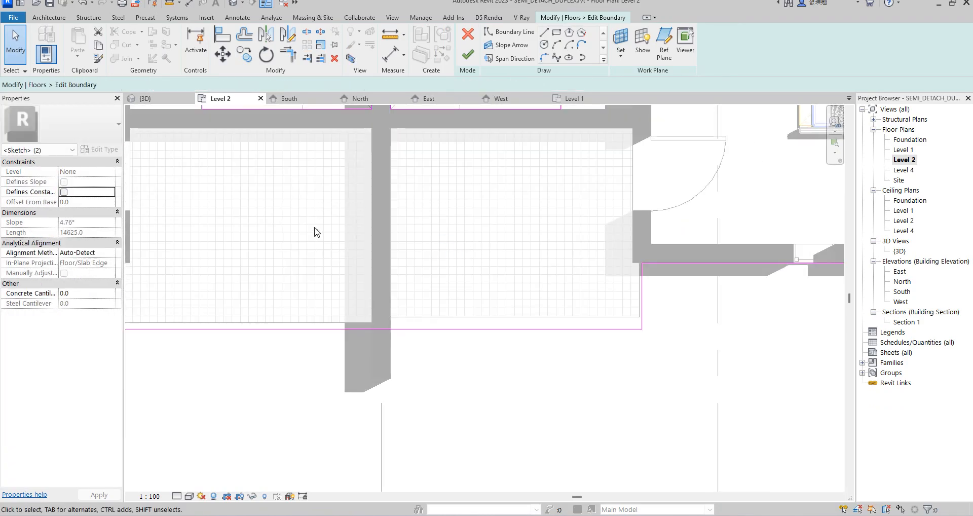
# - Trim the mirrored floor boundary's front and rear edge lines together across the party wall and finish the floor sketch
pyautogui.press('Delete')
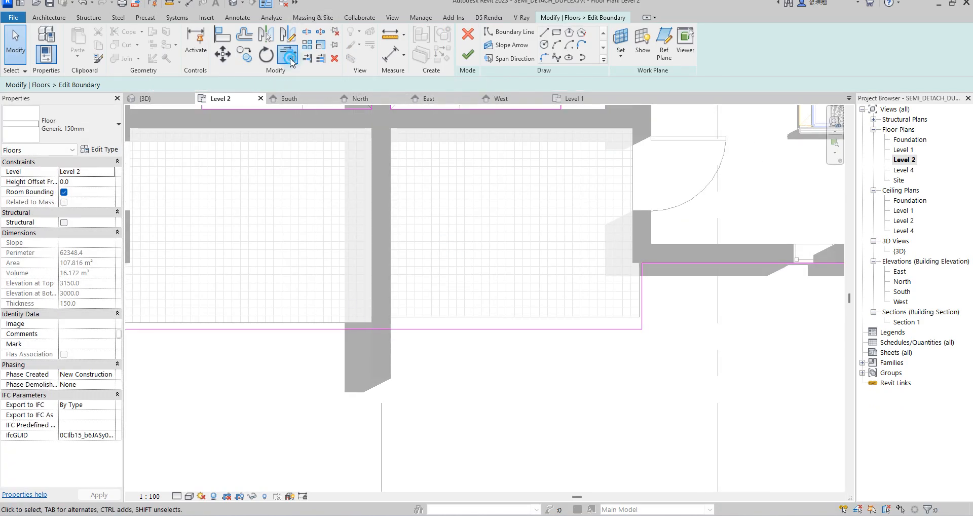
pyautogui.click(288, 53)
pyautogui.click(338, 331)
pyautogui.scroll(-5, 400, 431)
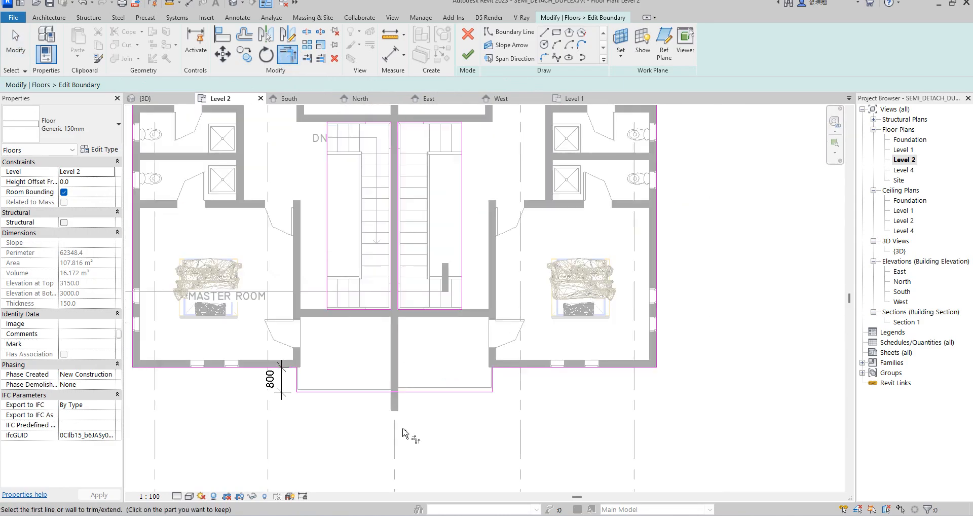
pyautogui.click(375, 215)
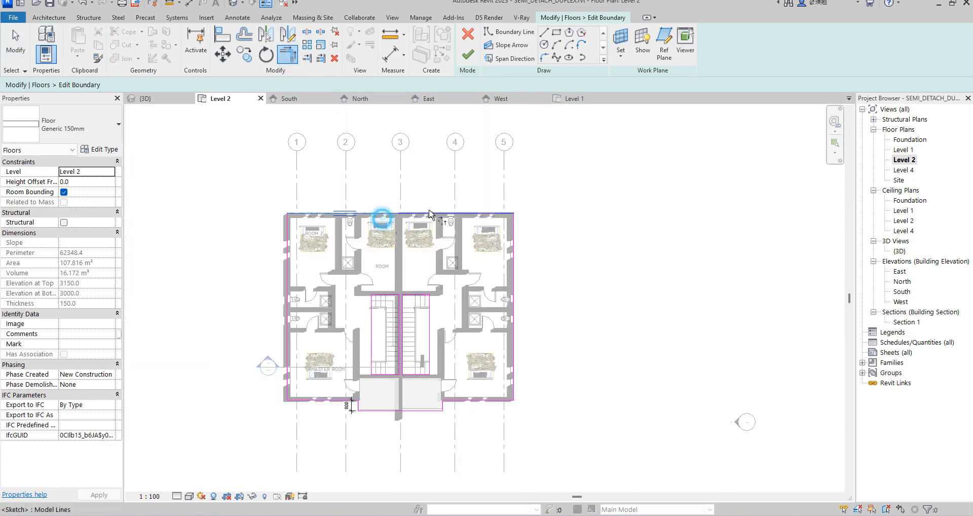
pyautogui.click(467, 54)
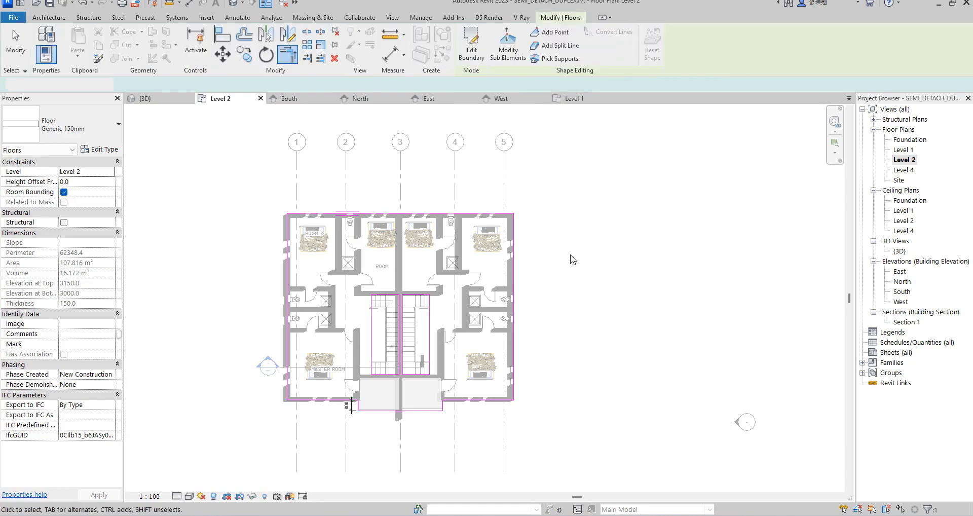
pyautogui.click(570, 268)
pyautogui.scroll(5, 430, 406)
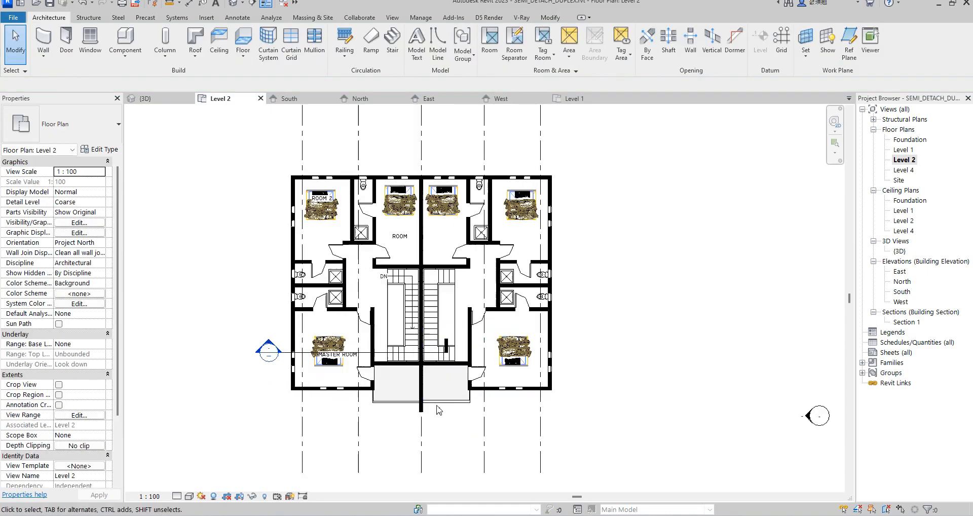
pyautogui.scroll(-4, 463, 365)
pyautogui.scroll(6, 441, 407)
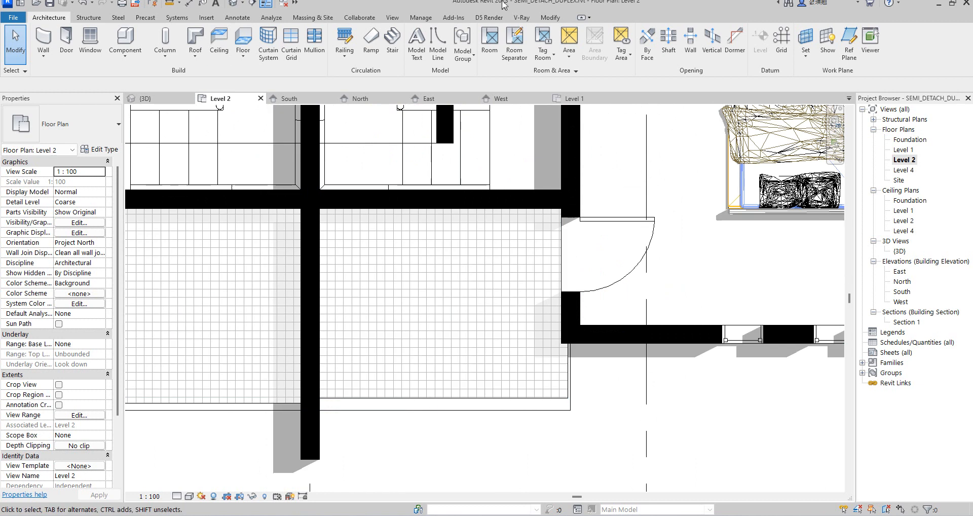
pyautogui.click(552, 18)
pyautogui.click(222, 34)
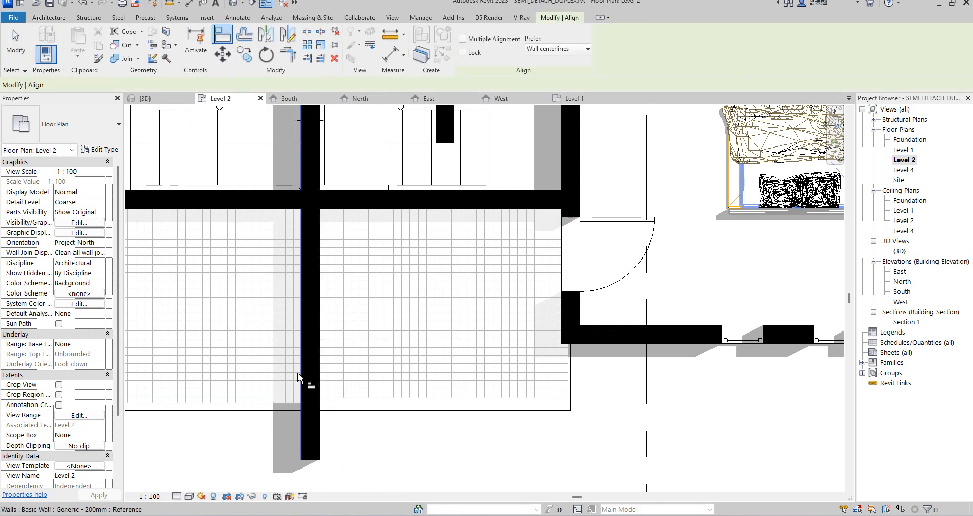
pyautogui.click(289, 412)
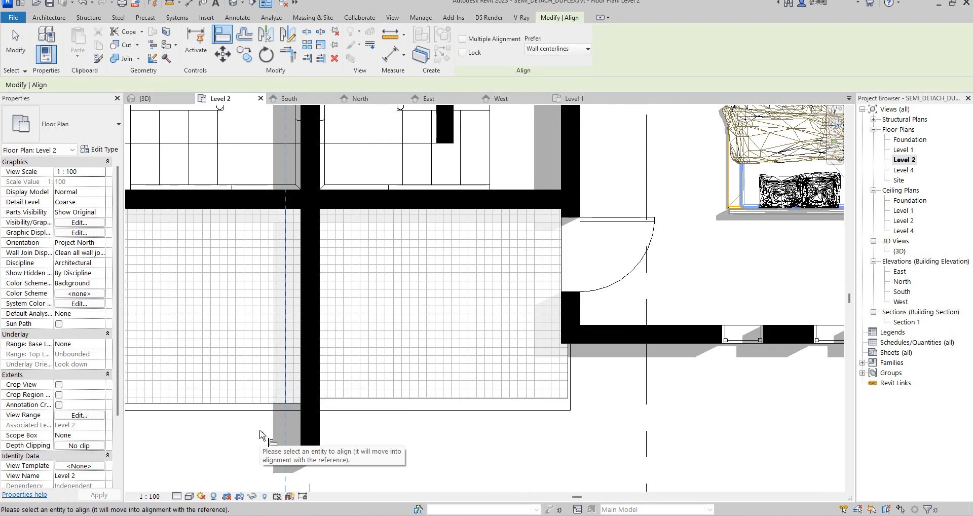
pyautogui.press('Escape')
pyautogui.press('Escape')
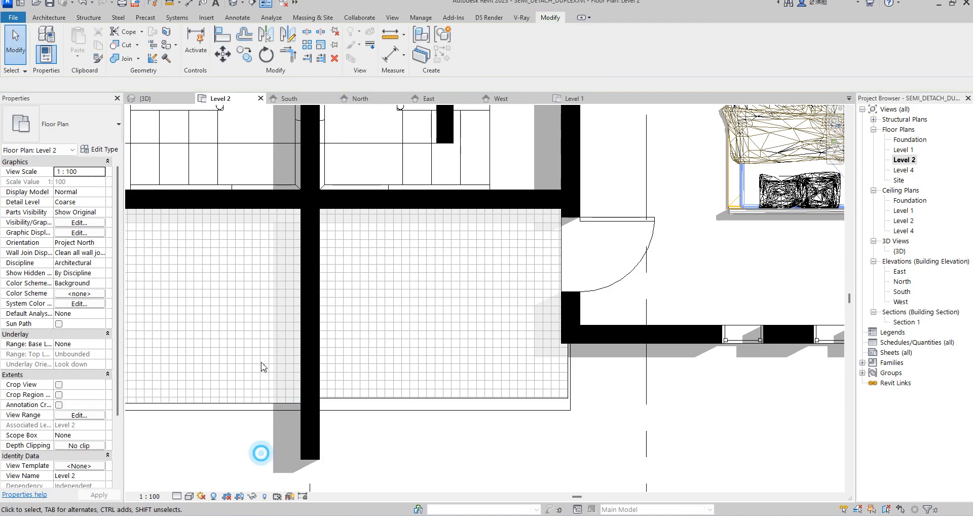
# - Align the front edge of the right-hand balcony's filled region with the front edge of the left-hand one
pyautogui.click(232, 31)
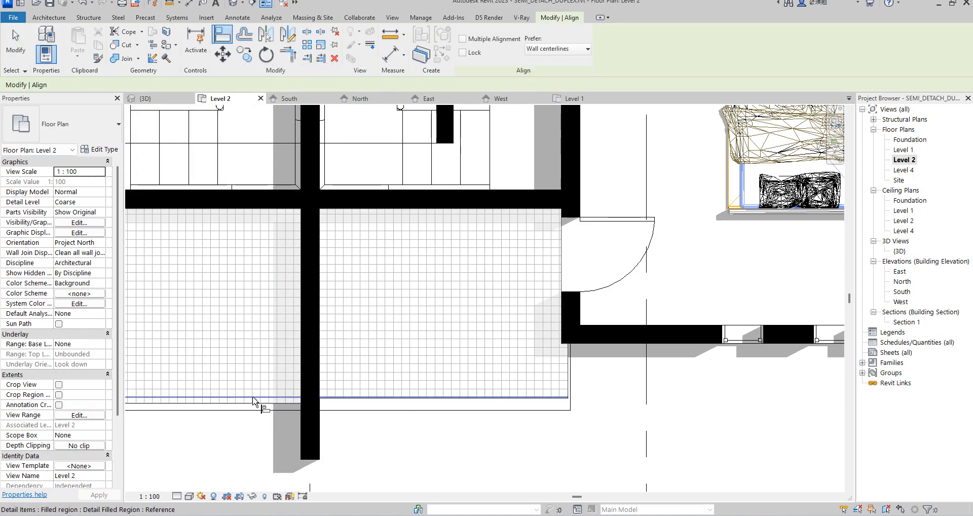
pyautogui.scroll(5, 276, 411)
pyautogui.click(276, 403)
pyautogui.click(452, 393)
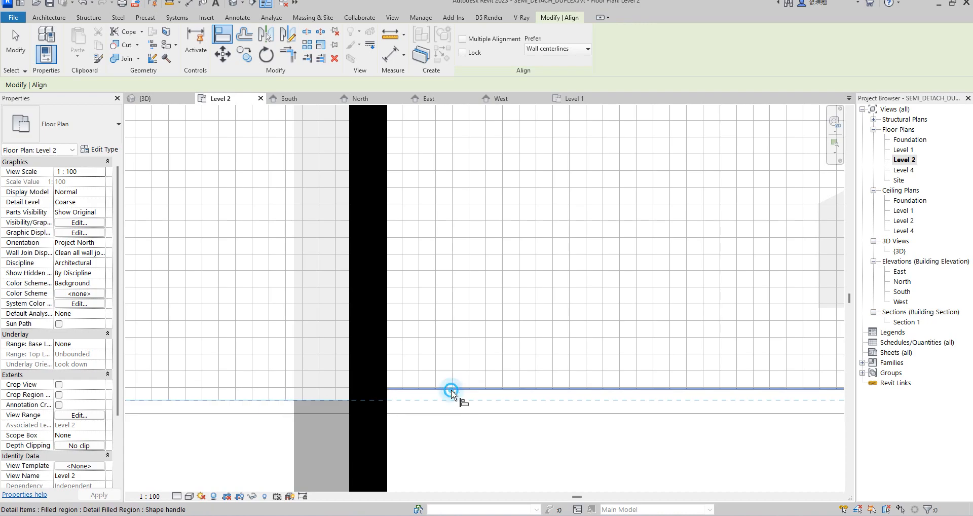
pyautogui.scroll(-5, 460, 445)
pyautogui.press('Escape')
pyautogui.press('Escape')
pyautogui.scroll(-2, 468, 455)
pyautogui.scroll(-3, 545, 449)
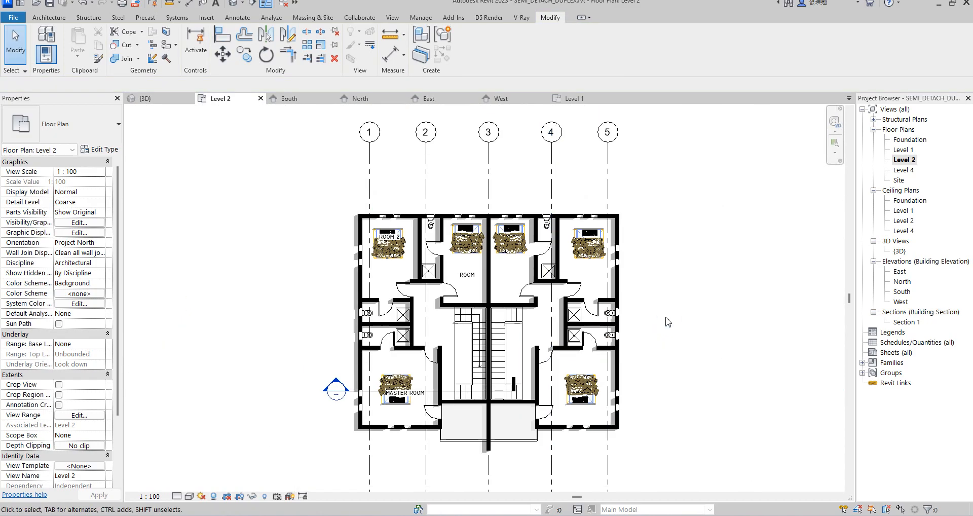
pyautogui.click(720, 250)
pyautogui.scroll(3, 484, 290)
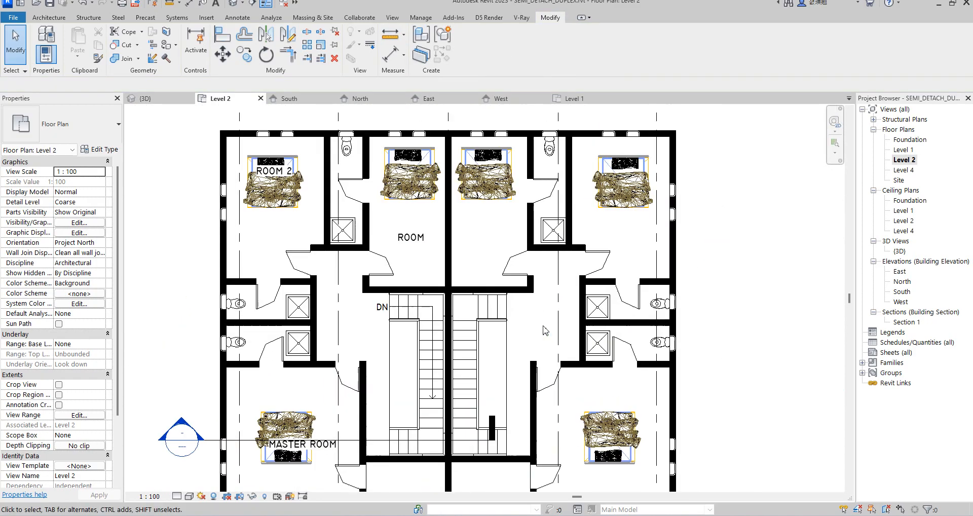
pyautogui.scroll(-3, 481, 287)
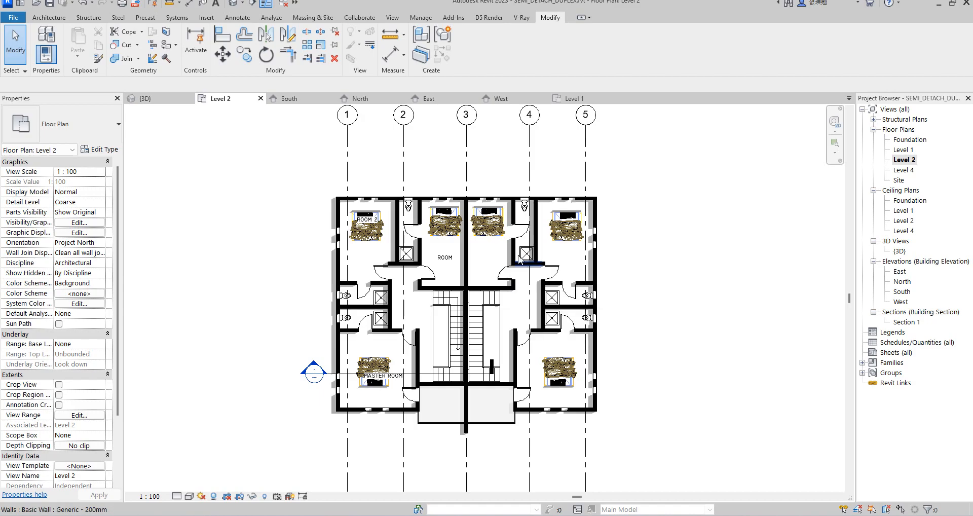
pyautogui.scroll(3, 497, 247)
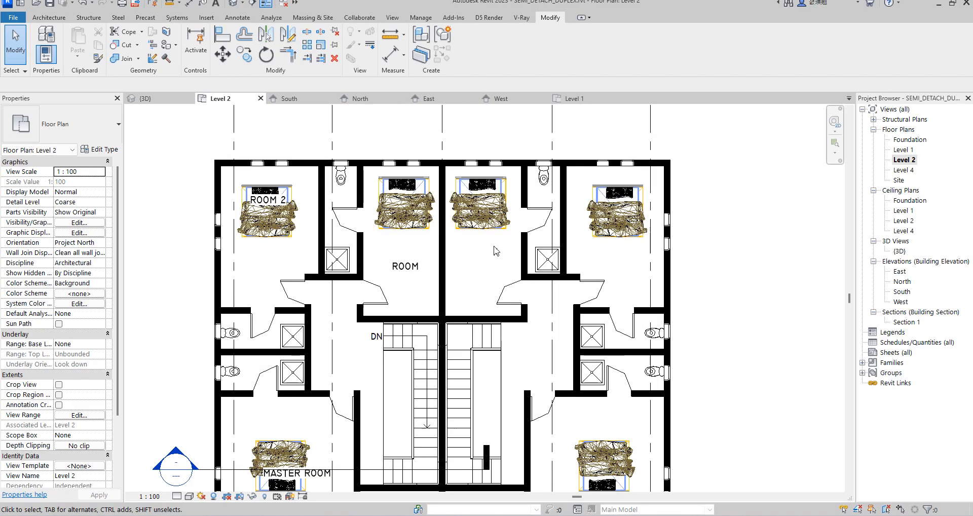
pyautogui.doubleClick(904, 150)
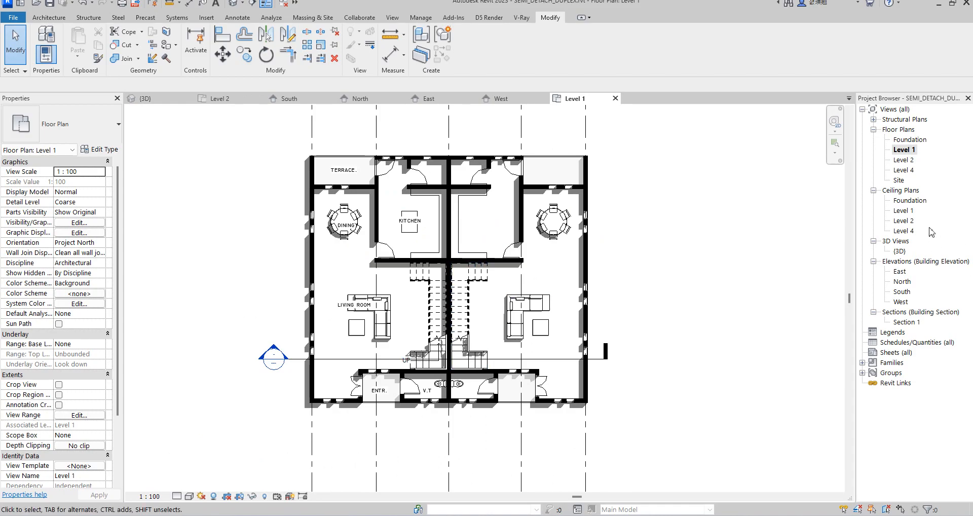
# - In the South elevation, draw a new level 3000 mm above Level 4, matching the extents of the existing level lines
pyautogui.doubleClick(902, 292)
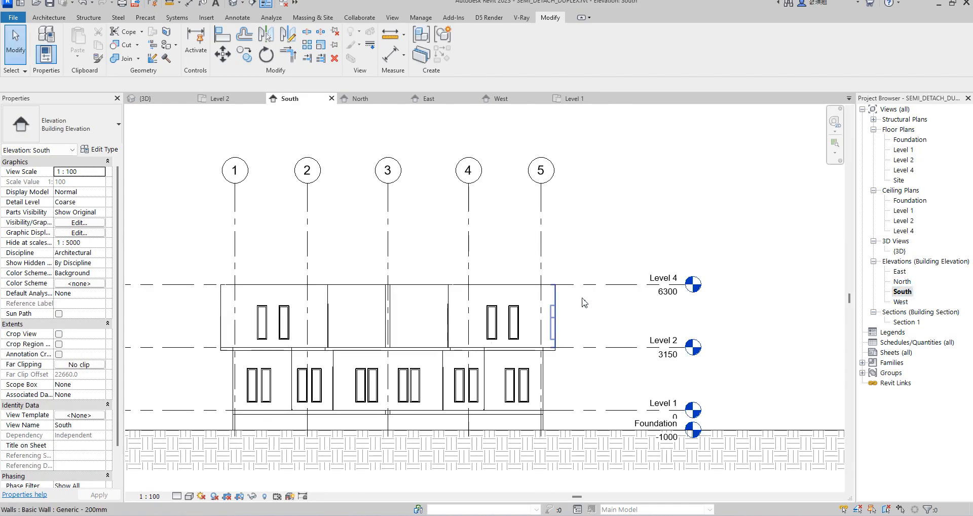
pyautogui.click(596, 286)
pyautogui.scroll(-3, 596, 289)
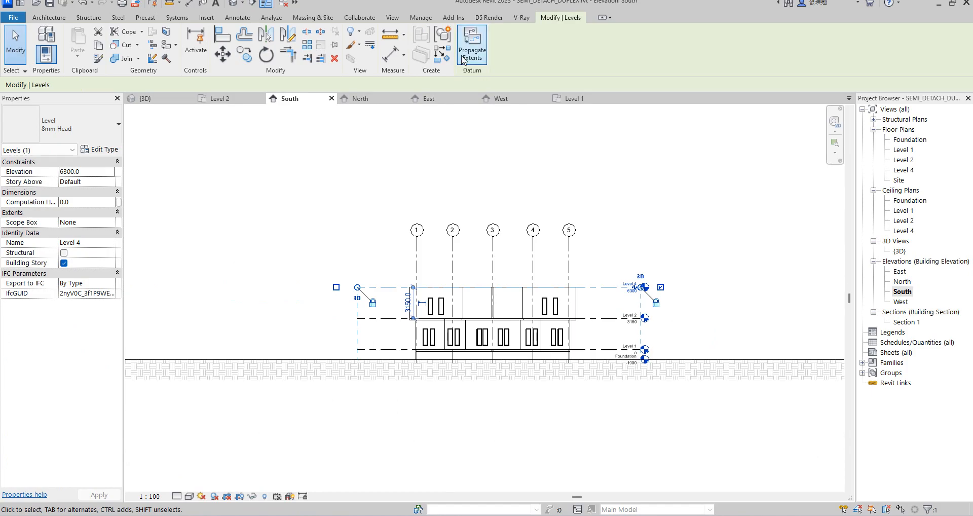
pyautogui.click(442, 53)
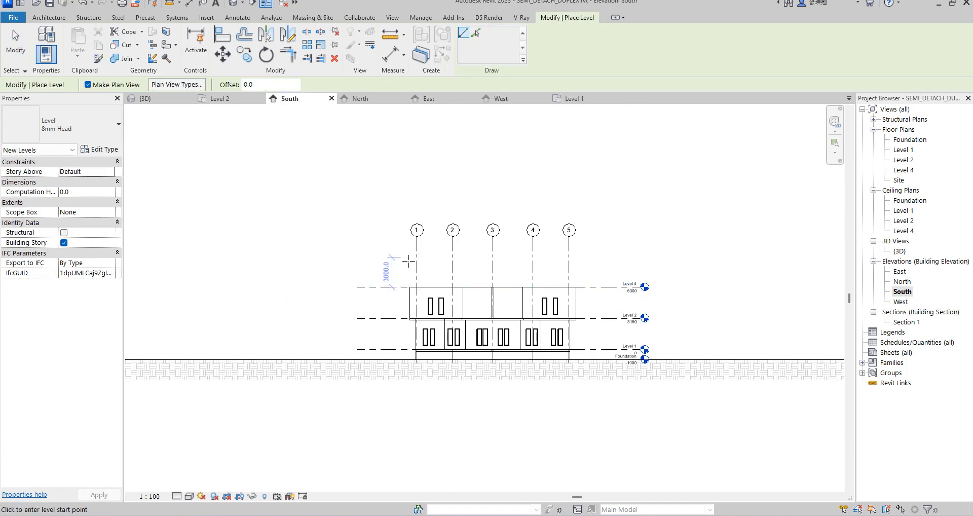
pyautogui.click(358, 258)
pyautogui.click(641, 257)
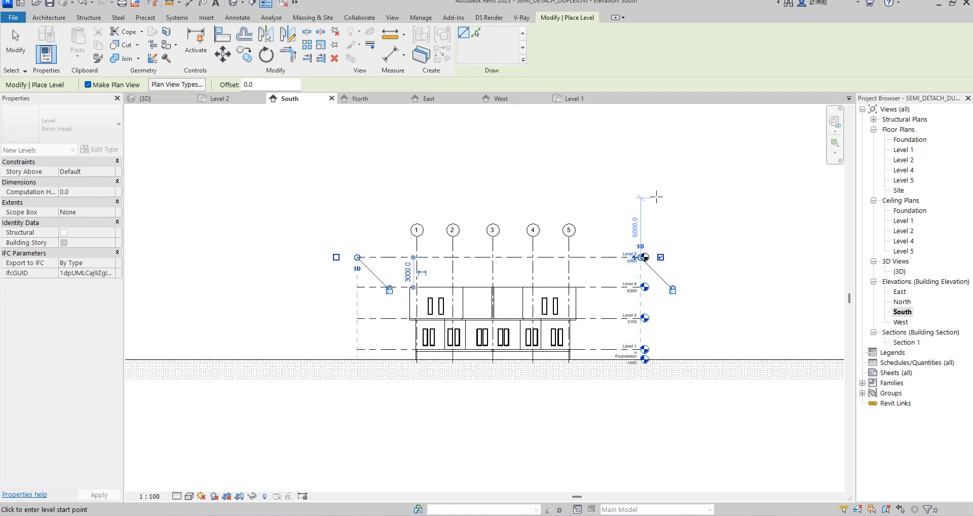
pyautogui.rightClick(656, 196)
pyautogui.click(665, 205)
pyautogui.rightClick(644, 186)
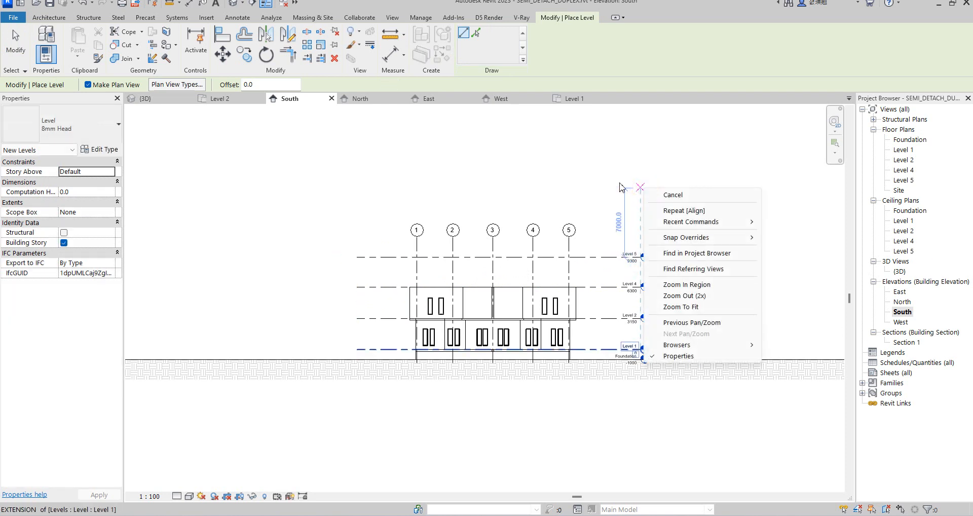
pyautogui.click(673, 194)
pyautogui.scroll(2, 641, 208)
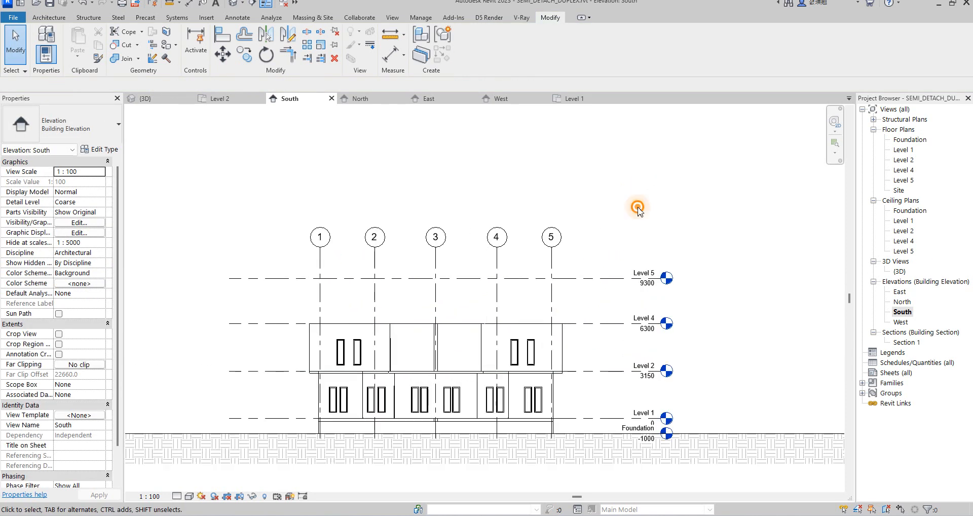
pyautogui.rightClick(647, 205)
pyautogui.click(670, 215)
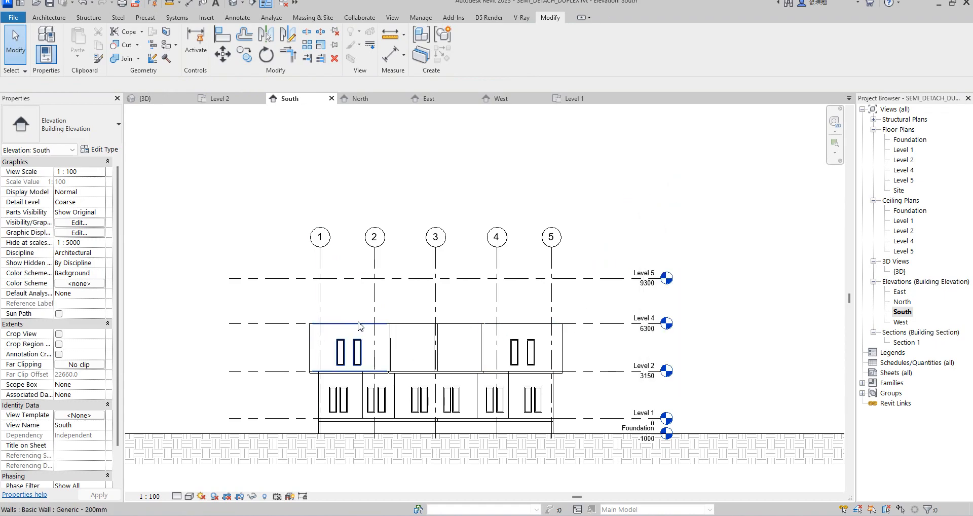
pyautogui.scroll(1, 372, 284)
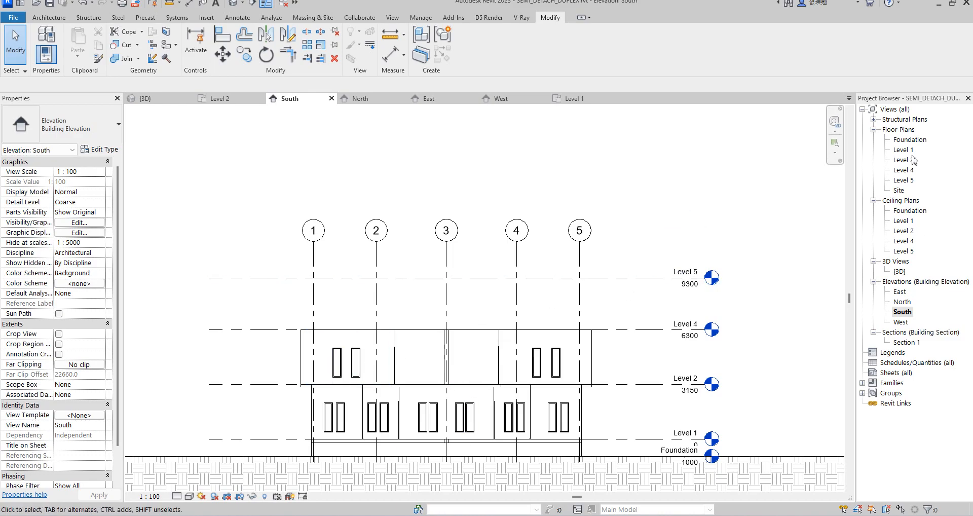
# - Open the Level 4 floor plan and set the Level 5 plan's underlay base level to Level 2
pyautogui.doubleClick(903, 170)
pyautogui.click(903, 181)
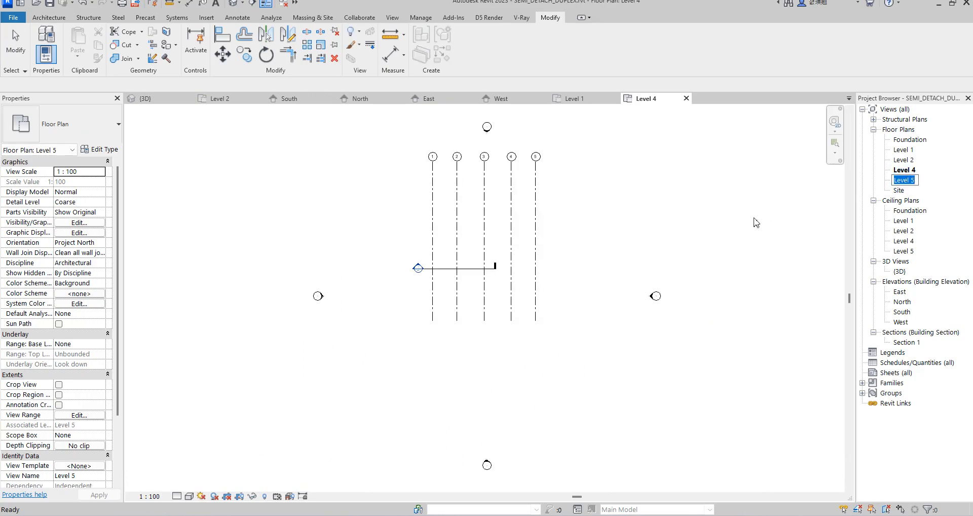
pyautogui.click(719, 218)
pyautogui.click(902, 181)
pyautogui.click(99, 344)
pyautogui.click(101, 344)
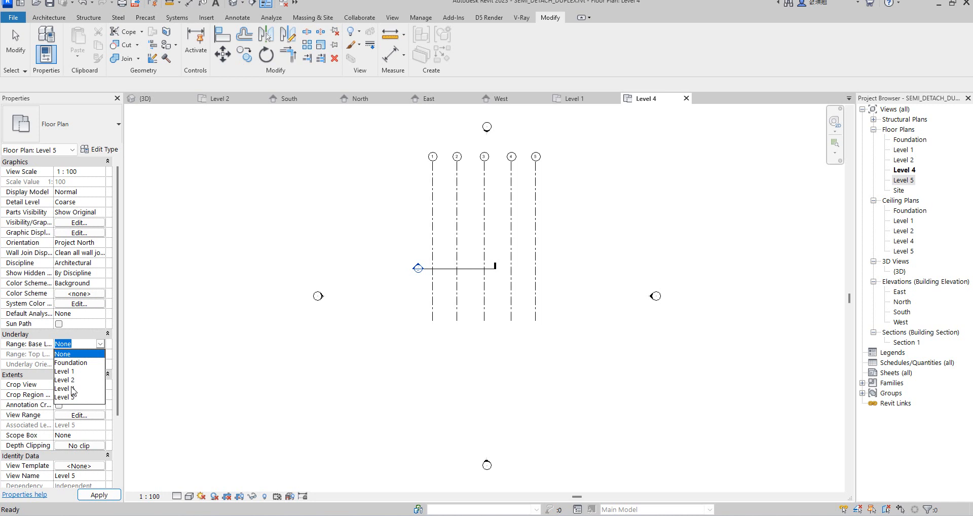
pyautogui.click(66, 379)
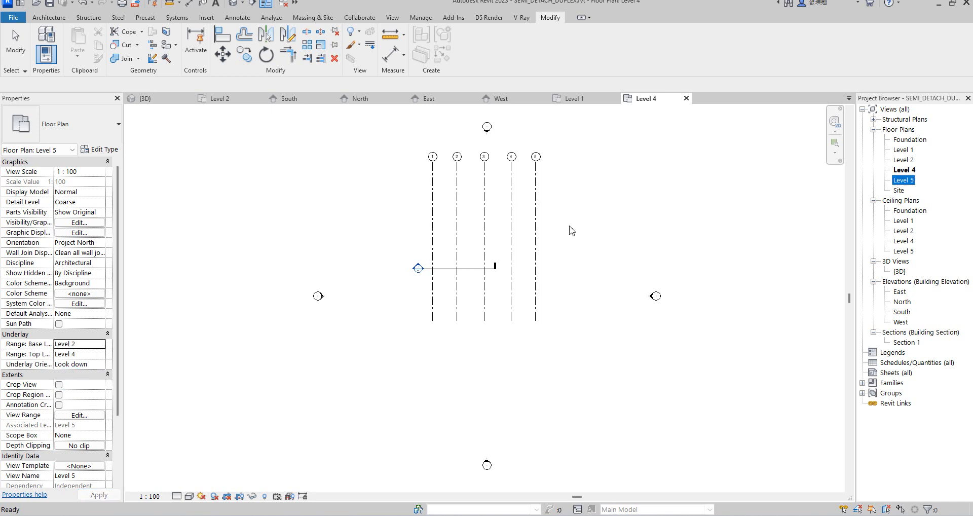
# - Set the Level 5 floor plan's underlay base level to Level 4
pyautogui.scroll(2, 561, 232)
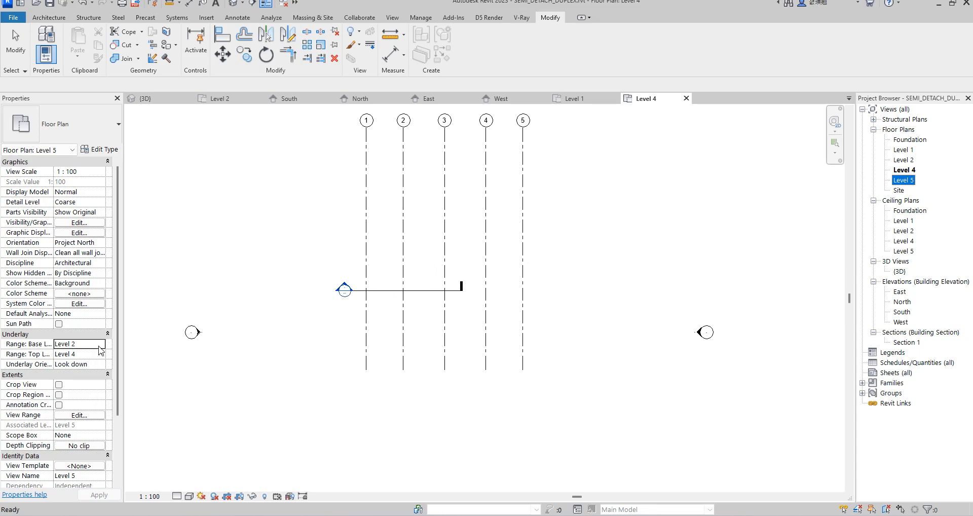
pyautogui.click(99, 344)
pyautogui.click(64, 388)
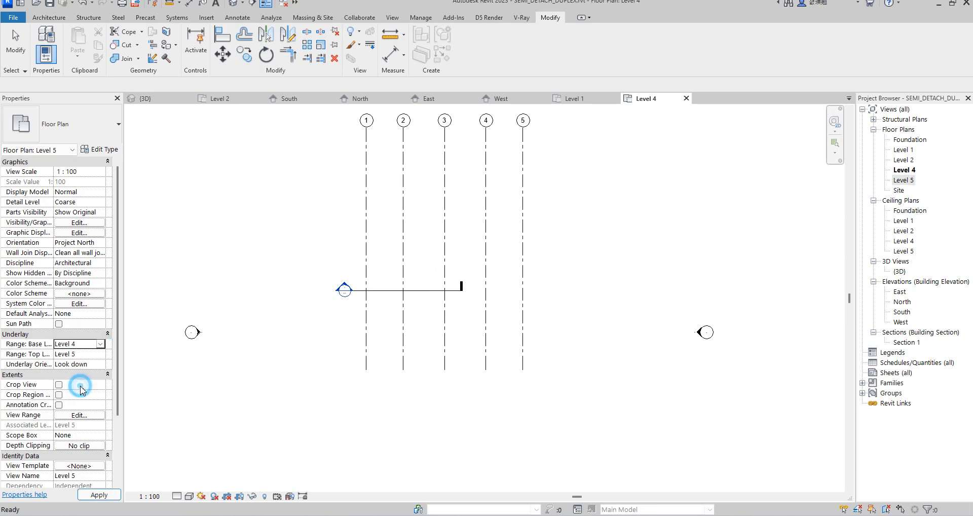
pyautogui.click(576, 299)
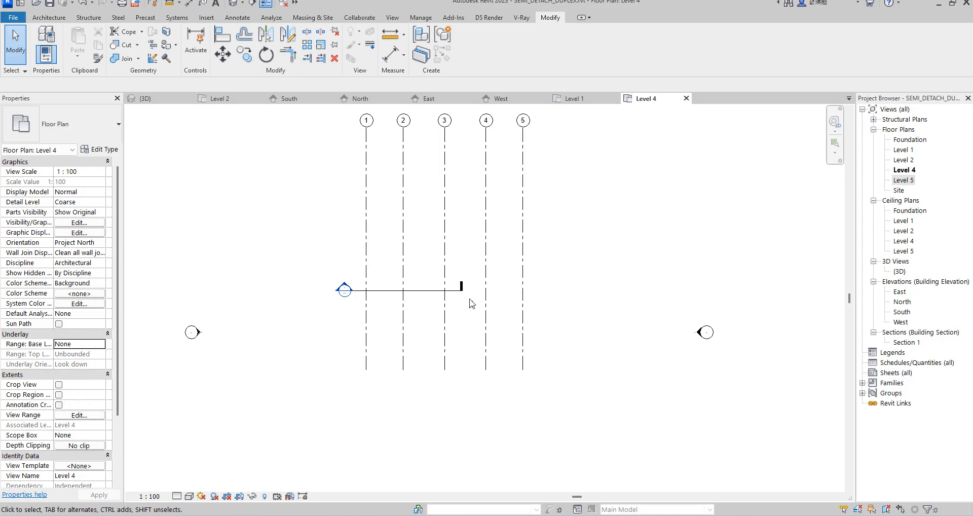
pyautogui.scroll(-2, 469, 303)
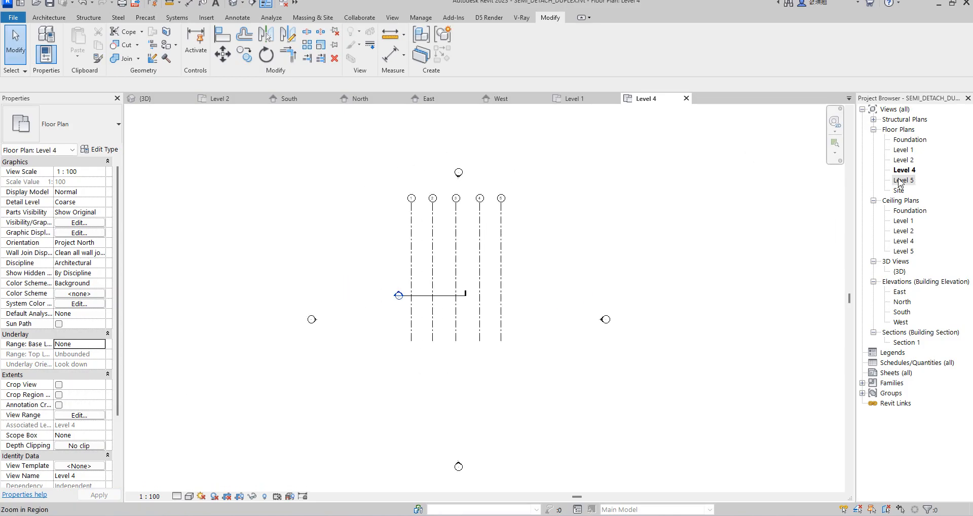
# - Check the new top level in the South elevation, then open the Level 5 floor plan and set its underlay base level to Level 2
pyautogui.doubleClick(912, 309)
pyautogui.click(554, 278)
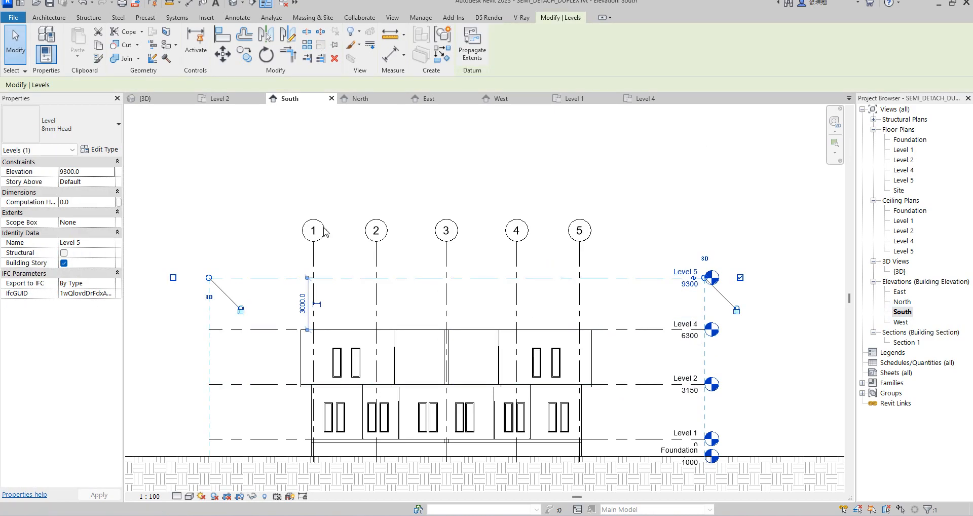
pyautogui.doubleClick(903, 181)
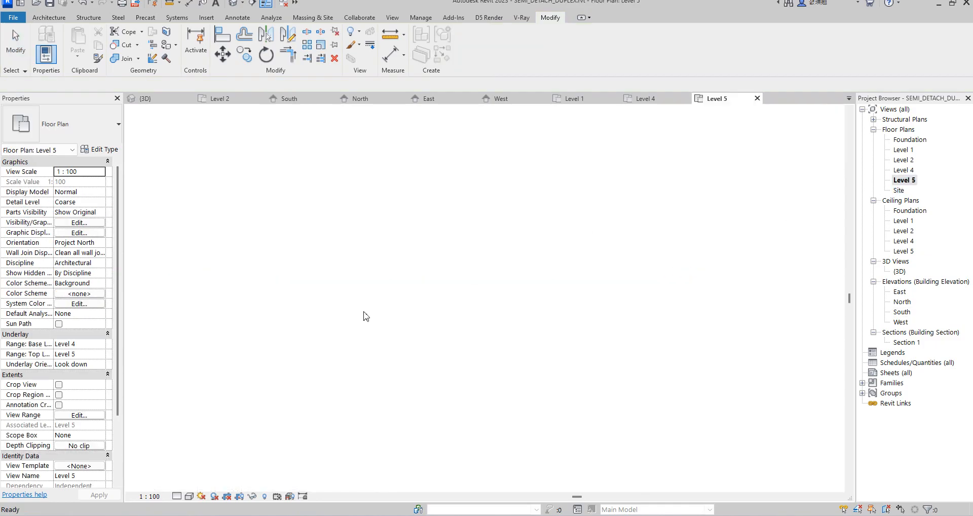
pyautogui.click(257, 244)
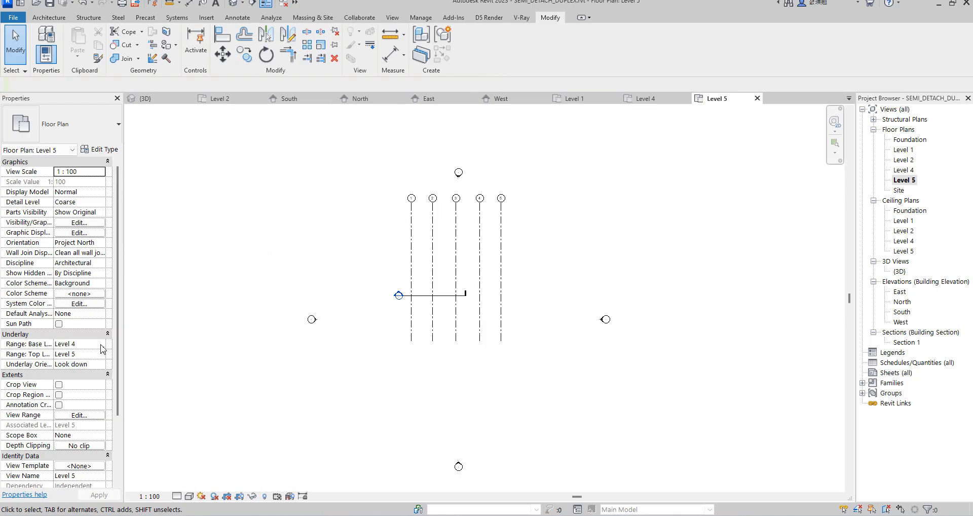
pyautogui.click(102, 345)
pyautogui.click(76, 386)
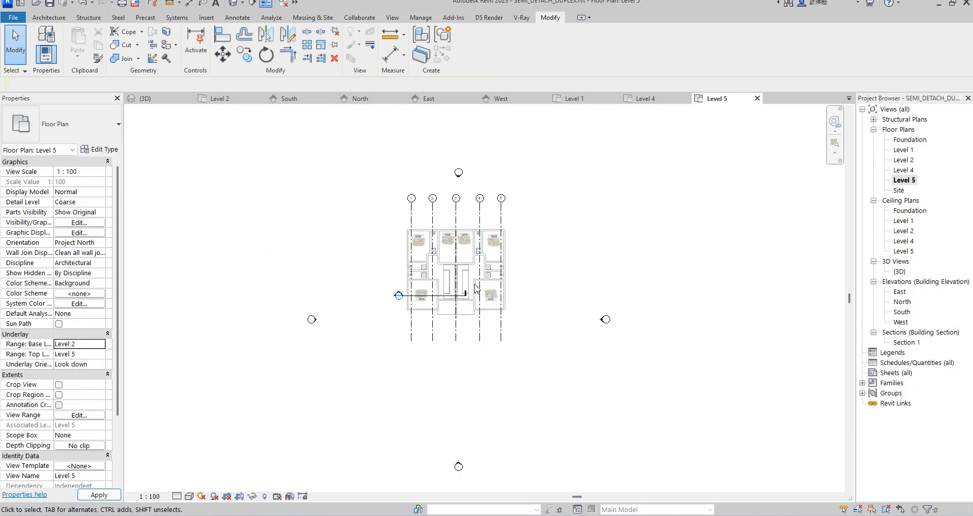
# - In the Level 5 plan, extend the section line across the whole building, past grid 5
pyautogui.scroll(4, 532, 268)
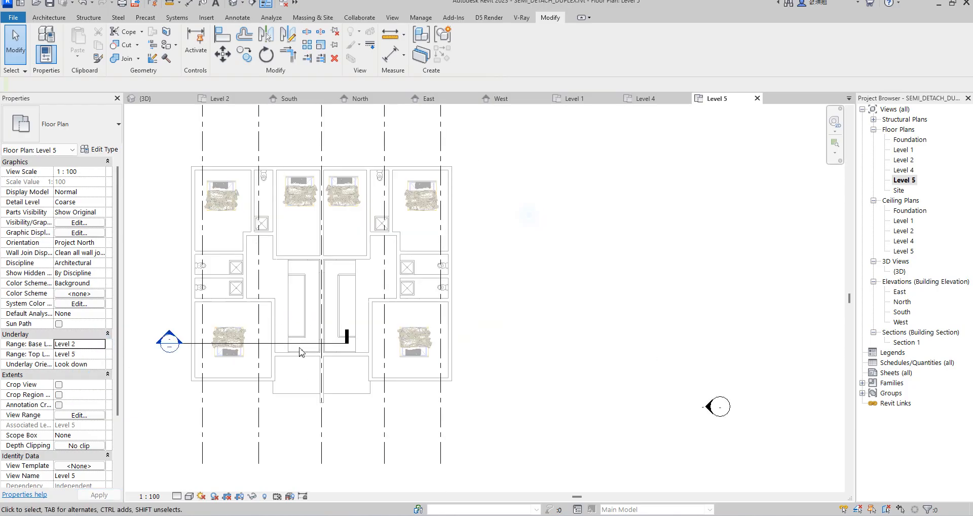
pyautogui.scroll(-3, 292, 328)
pyautogui.scroll(2, 277, 356)
pyautogui.click(278, 353)
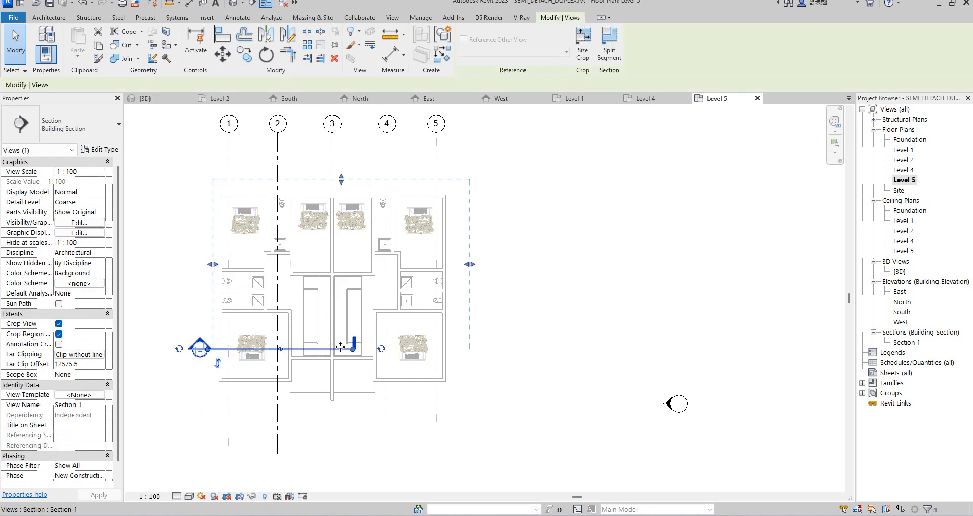
pyautogui.moveTo(354, 349); pyautogui.dragTo(530, 349)
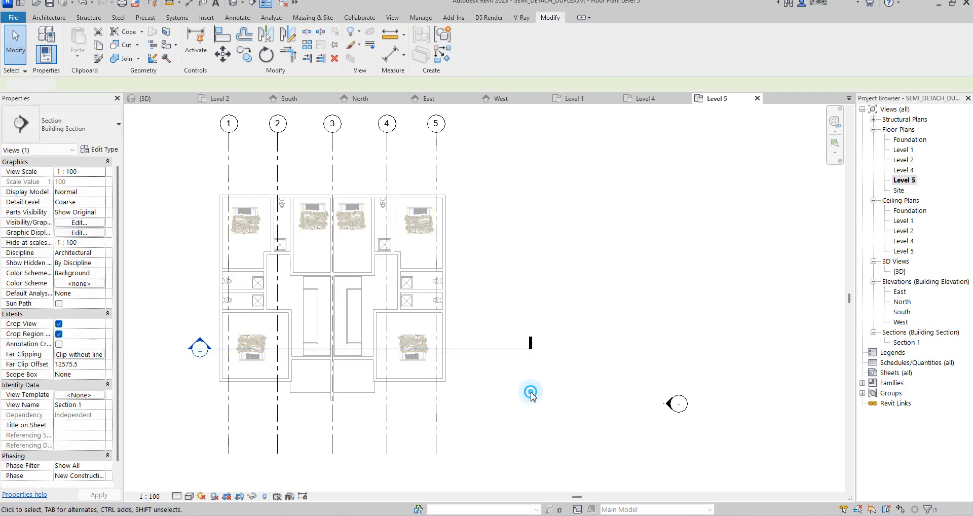
pyautogui.click(530, 397)
pyautogui.scroll(-4, 525, 282)
pyautogui.scroll(4, 348, 253)
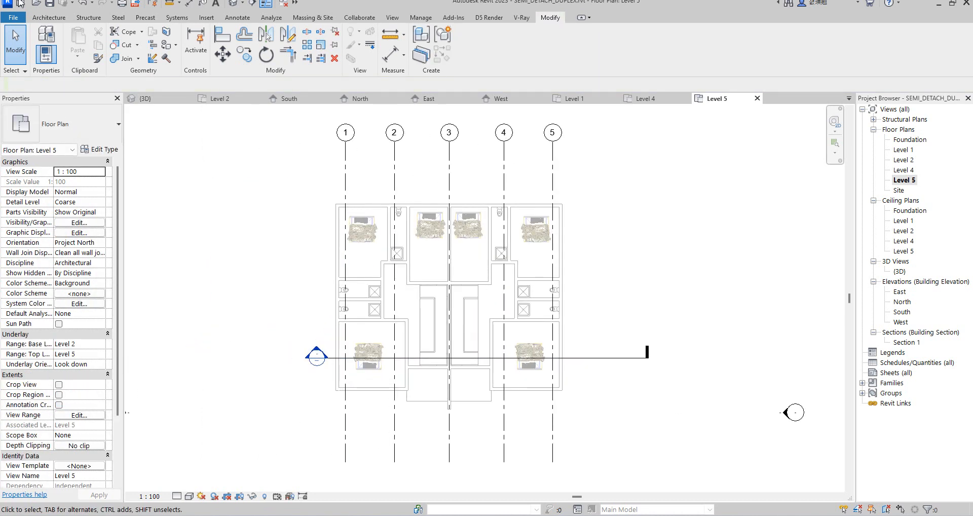
# - Start a Roof by Footprint and draw a rectangular boundary over the unit between grids 1 and 3, extending about 840 mm beyond the rear wall
pyautogui.click(49, 17)
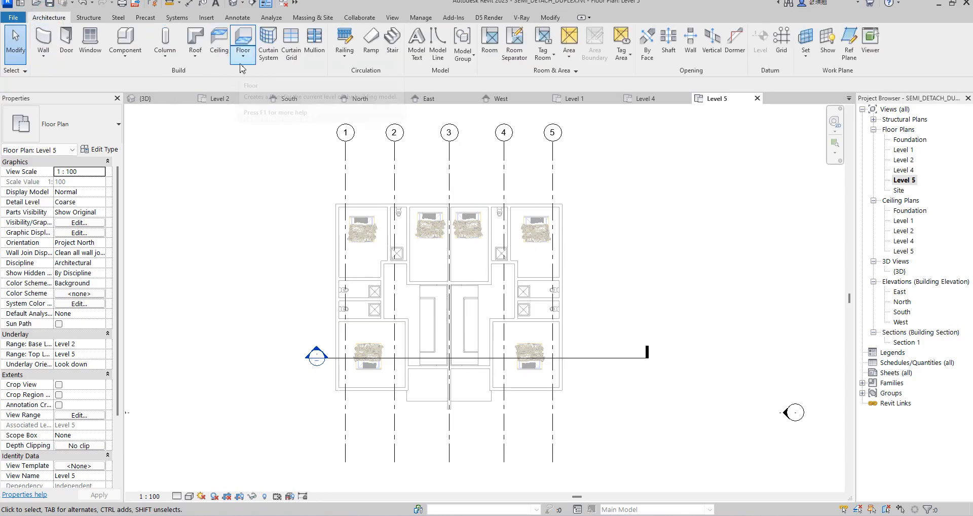
pyautogui.click(196, 56)
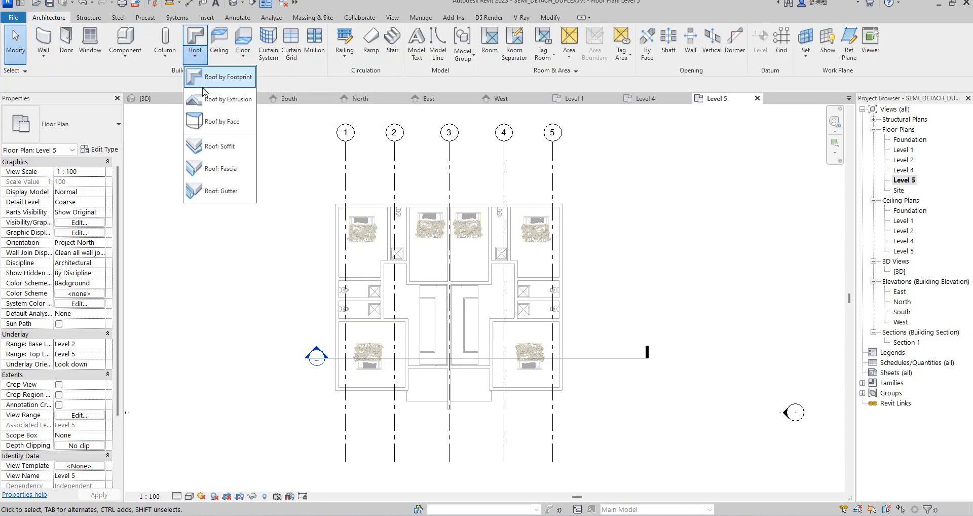
pyautogui.click(197, 81)
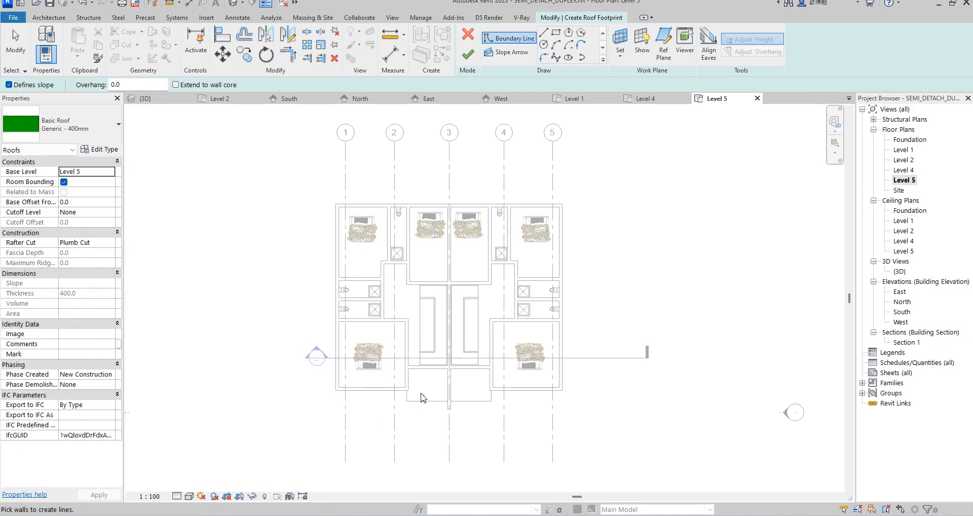
pyautogui.click(556, 32)
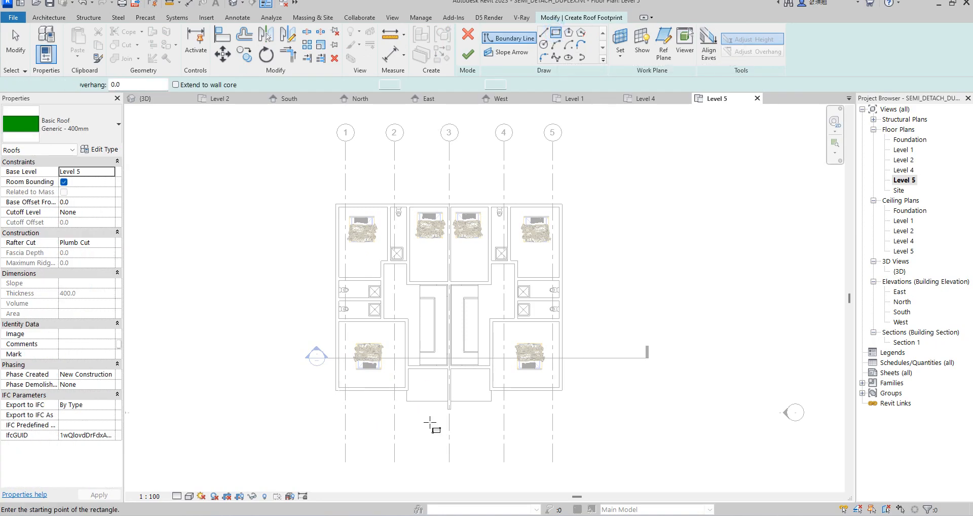
pyautogui.scroll(2, 380, 400)
pyautogui.scroll(1, 325, 372)
pyautogui.click(301, 381)
pyautogui.scroll(-2, 365, 446)
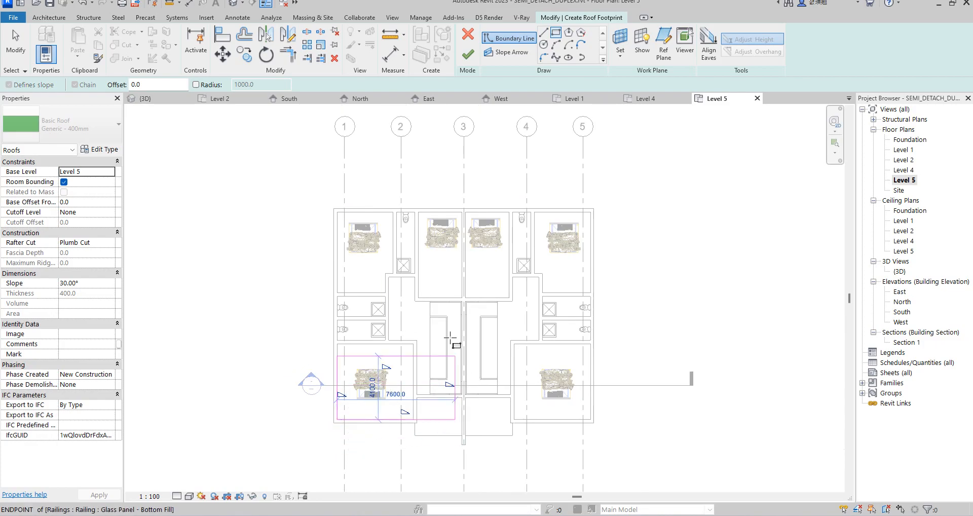
pyautogui.scroll(2, 462, 200)
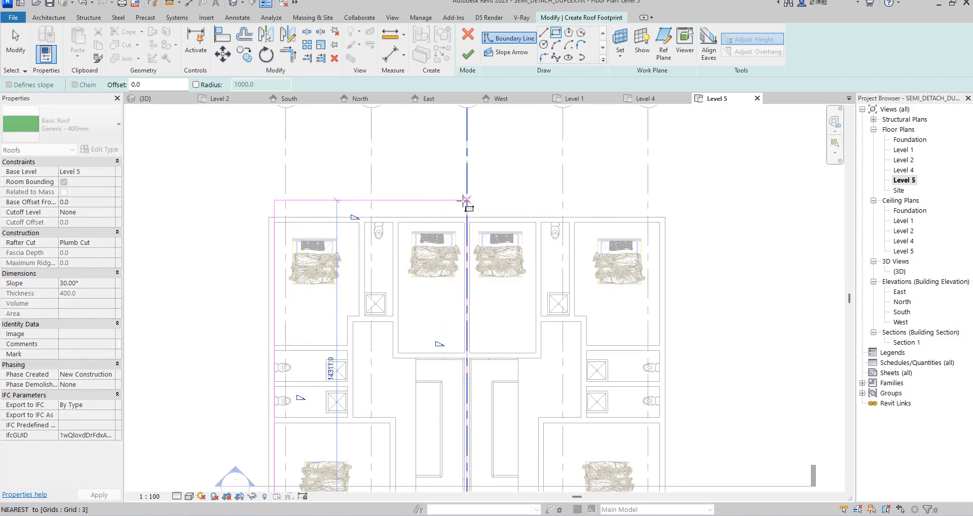
pyautogui.click(467, 197)
# - Align the roof footprint's edge along grid 3 with the face of the party wall
pyautogui.rightClick(359, 169)
pyautogui.click(401, 175)
pyautogui.rightClick(408, 157)
pyautogui.click(426, 165)
pyautogui.click(222, 34)
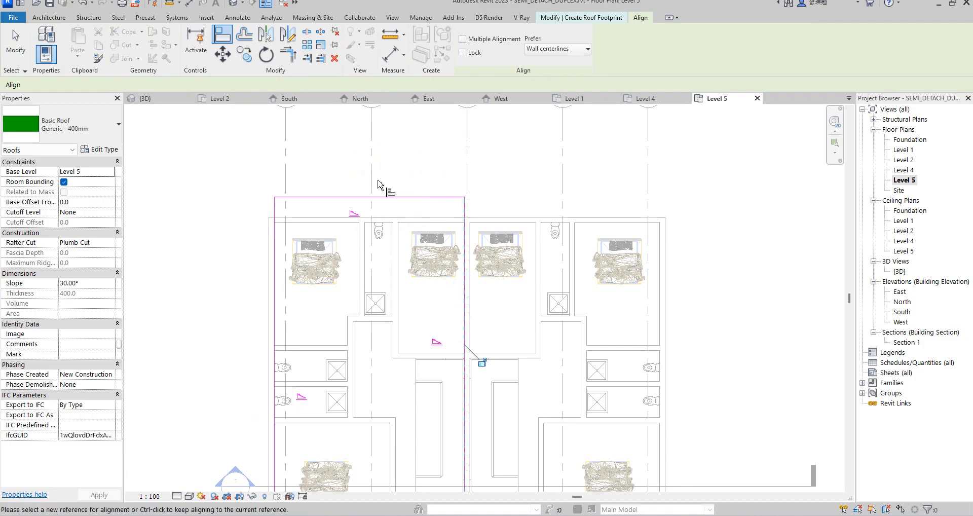
pyautogui.scroll(-3, 384, 184)
pyautogui.rightClick(396, 151)
pyautogui.click(422, 158)
pyautogui.rightClick(380, 157)
pyautogui.click(398, 163)
pyautogui.scroll(2, 400, 195)
pyautogui.scroll(-2, 315, 223)
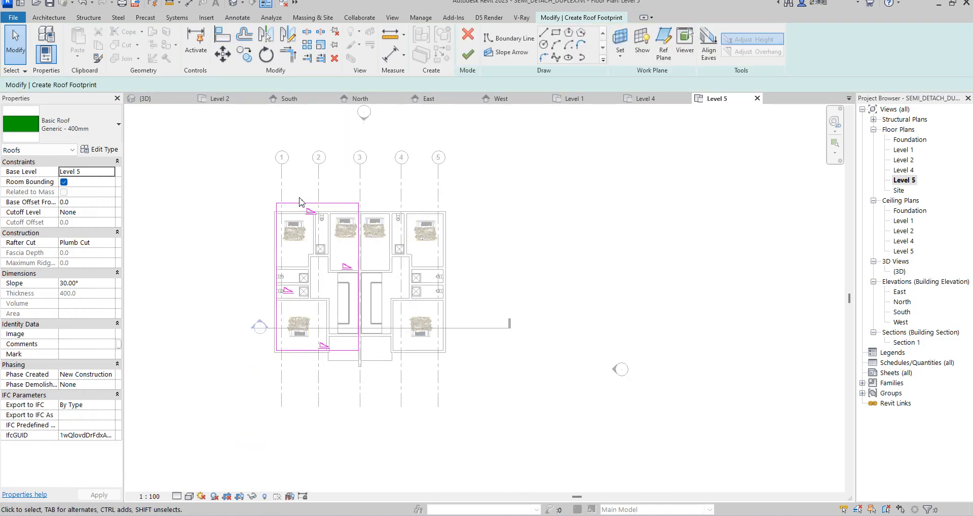
# - Turn off slope definition for all edges of the roof footprint
pyautogui.scroll(2, 309, 213)
pyautogui.click(303, 210)
pyautogui.scroll(2, 342, 228)
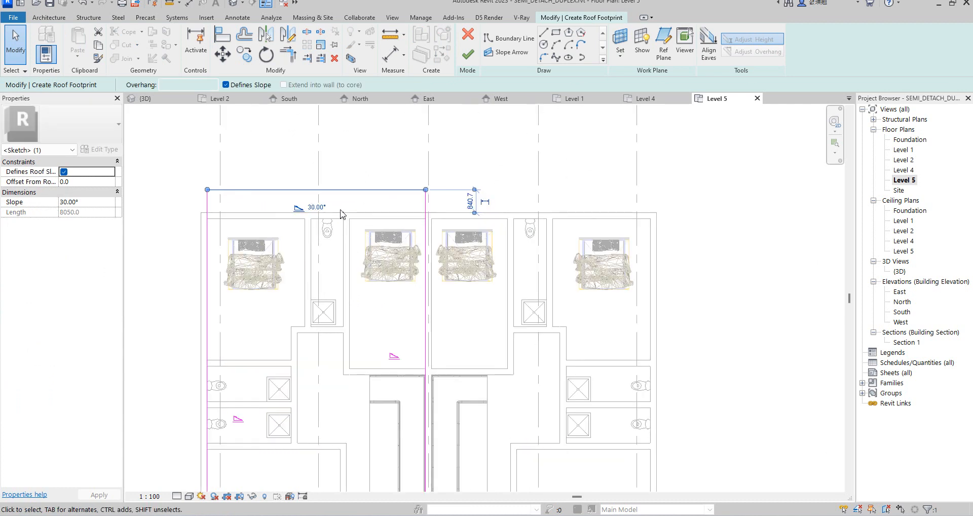
pyautogui.scroll(-3, 341, 261)
pyautogui.click(210, 203)
pyautogui.moveTo(210, 204); pyautogui.dragTo(446, 494)
pyautogui.click(226, 85)
pyautogui.click(343, 202)
# - Make the footprint's rear edge slope-defining at 4° and finish the roof
pyautogui.click(351, 226)
pyautogui.scroll(2, 355, 237)
pyautogui.click(225, 85)
pyautogui.click(325, 231)
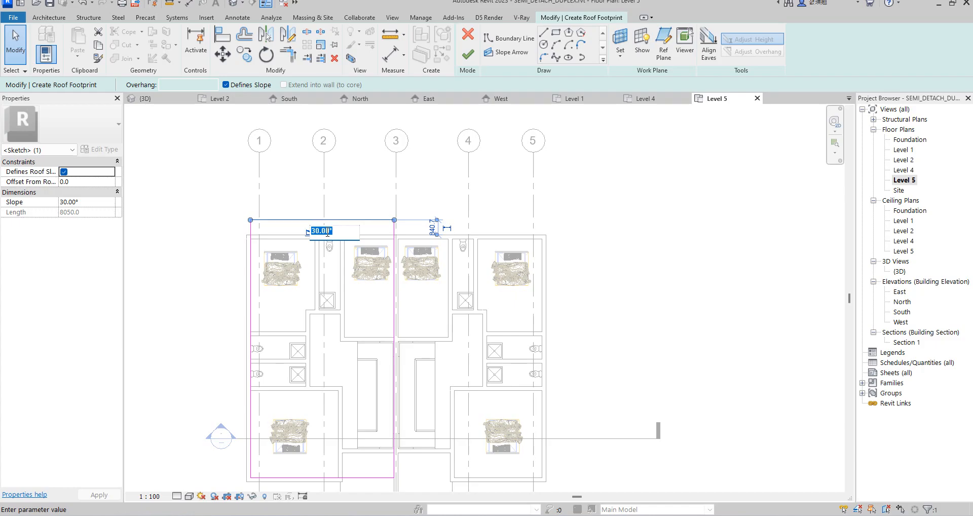
pyautogui.click(348, 197)
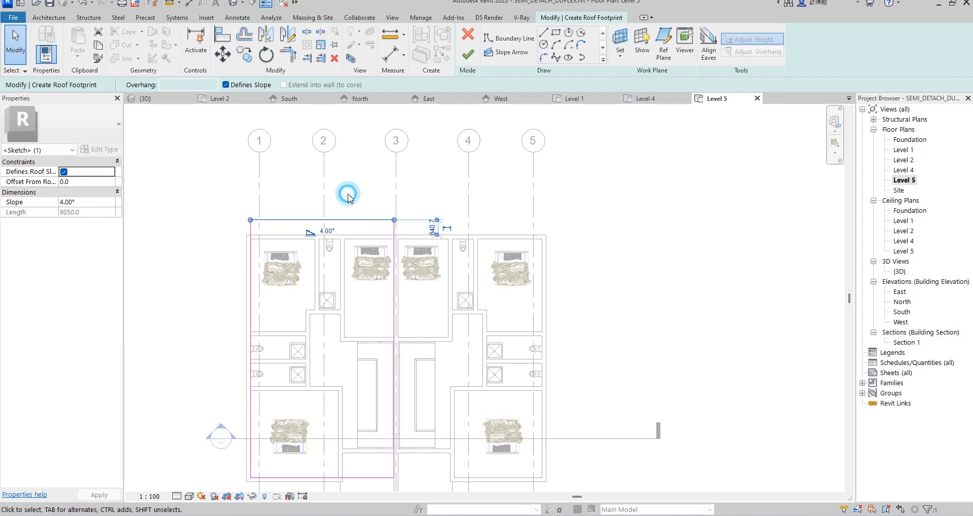
pyautogui.click(468, 54)
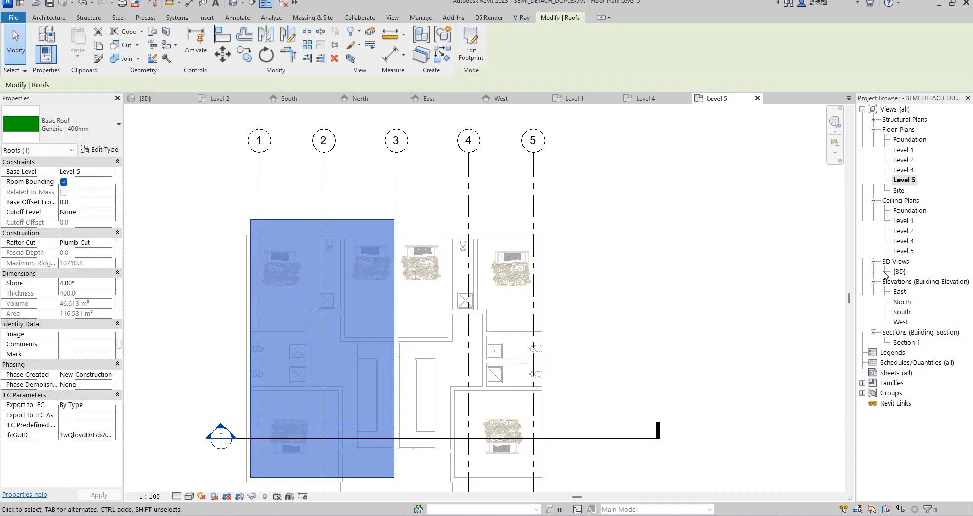
# - From the West elevation, edit the roof type's structure layer, assigning the Roofing, Tile material and a 50 mm thickness
pyautogui.doubleClick(902, 323)
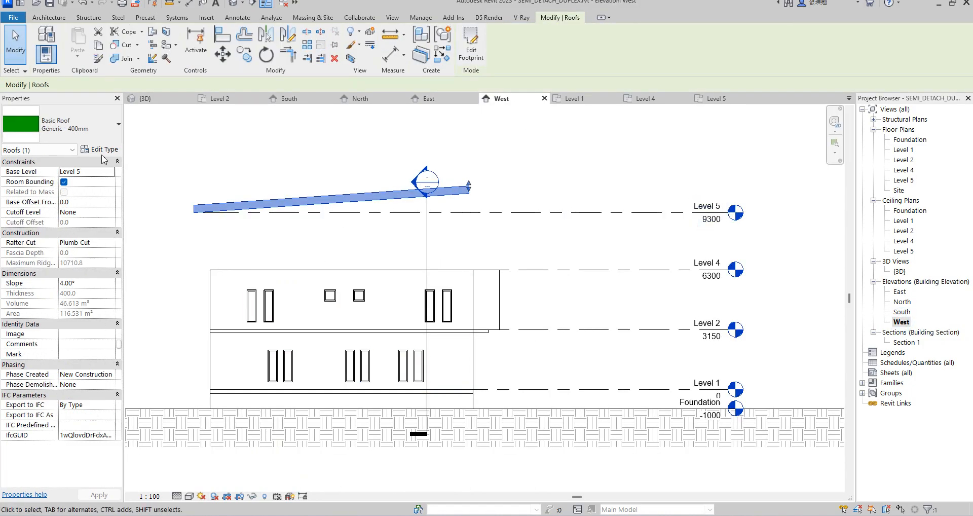
pyautogui.click(107, 150)
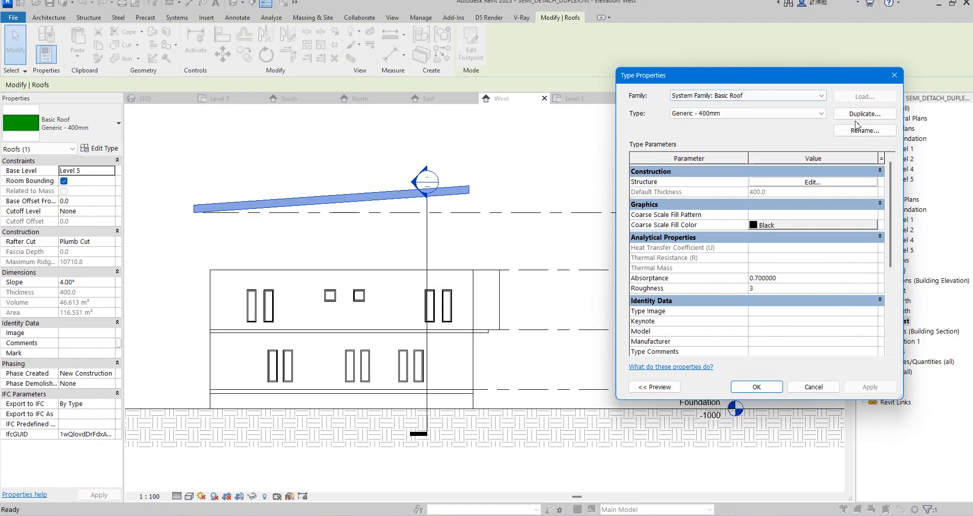
pyautogui.click(812, 183)
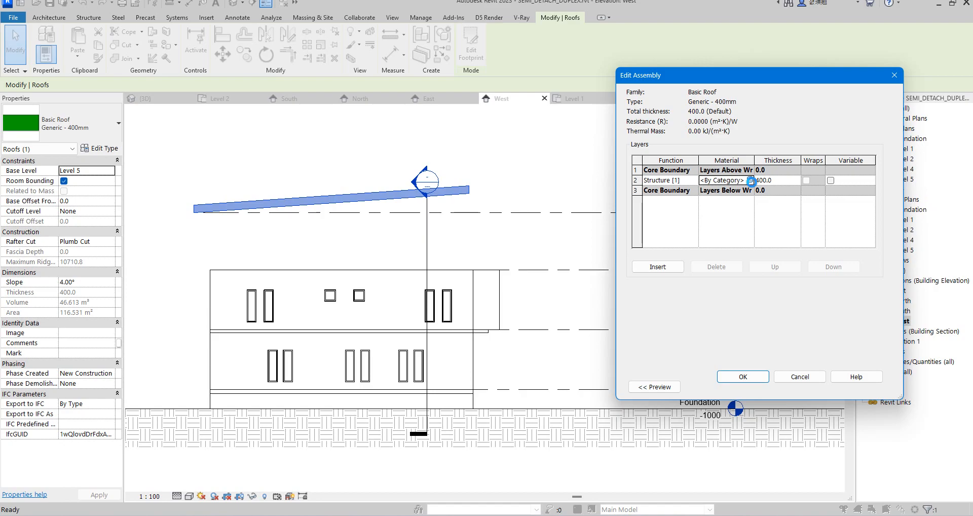
pyautogui.click(750, 180)
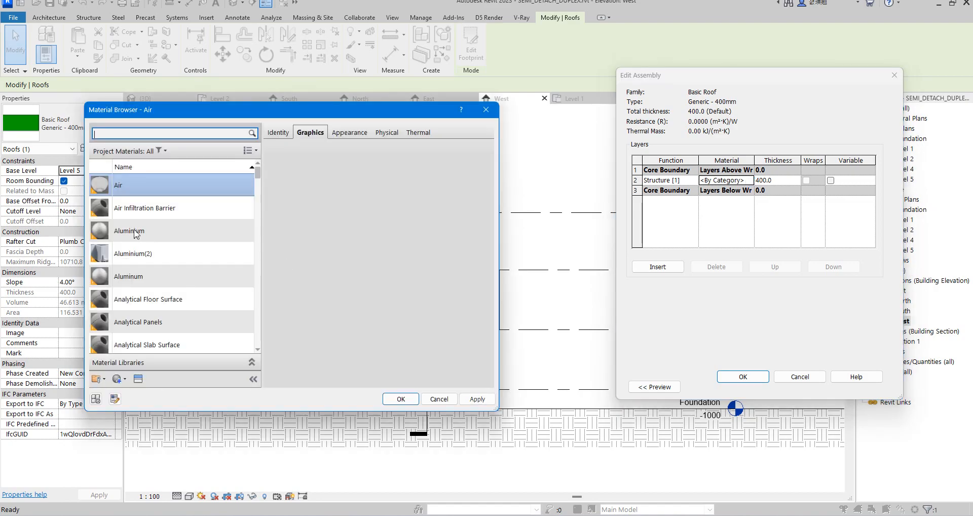
pyautogui.scroll(-15, 154, 277)
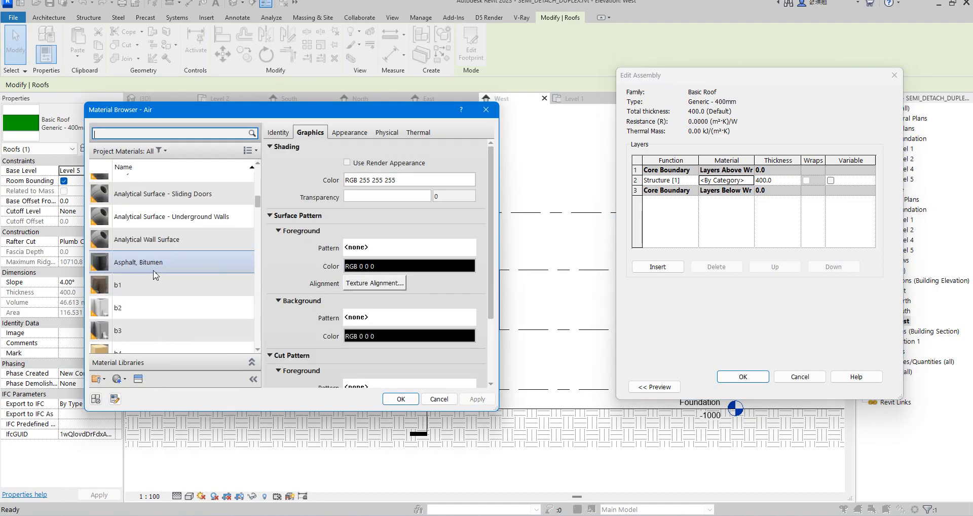
pyautogui.scroll(-10, 156, 277)
pyautogui.click(154, 292)
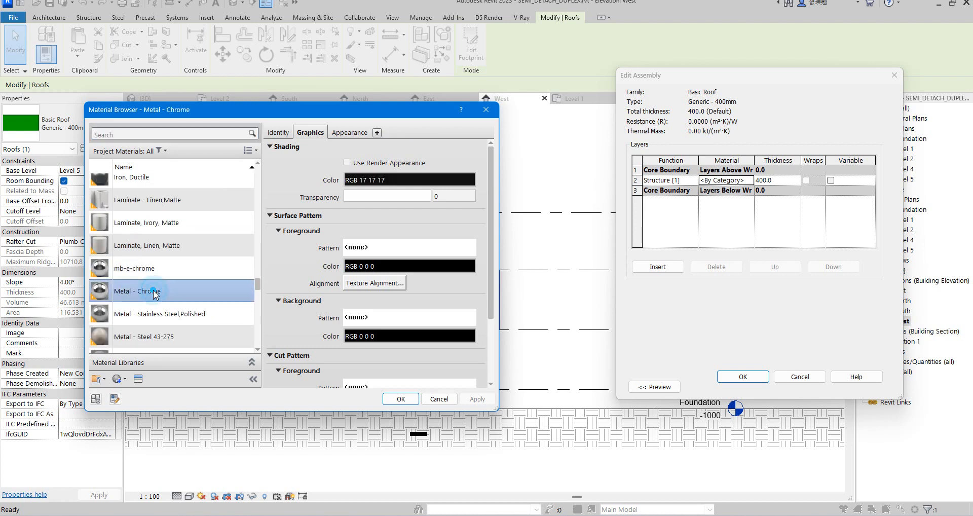
pyautogui.scroll(-8, 154, 293)
pyautogui.click(153, 292)
pyautogui.scroll(-2, 154, 292)
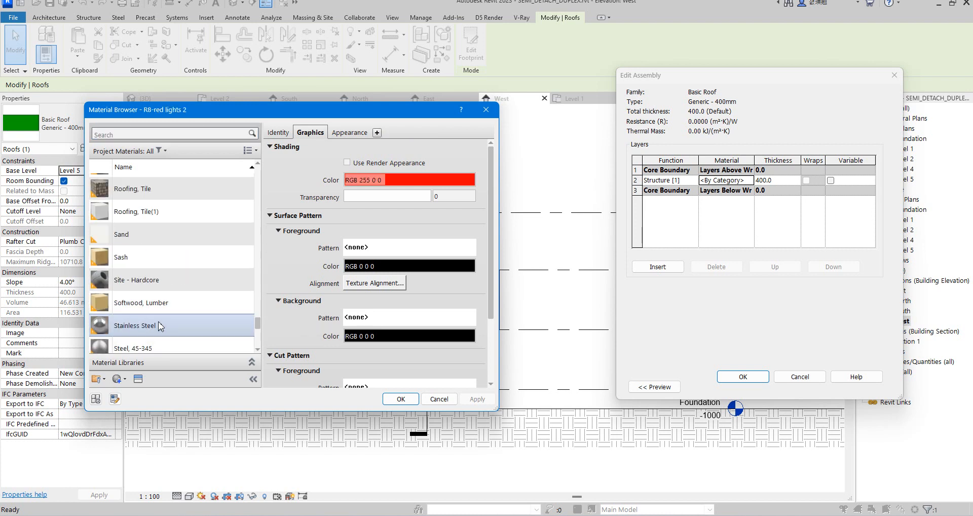
pyautogui.doubleClick(150, 190)
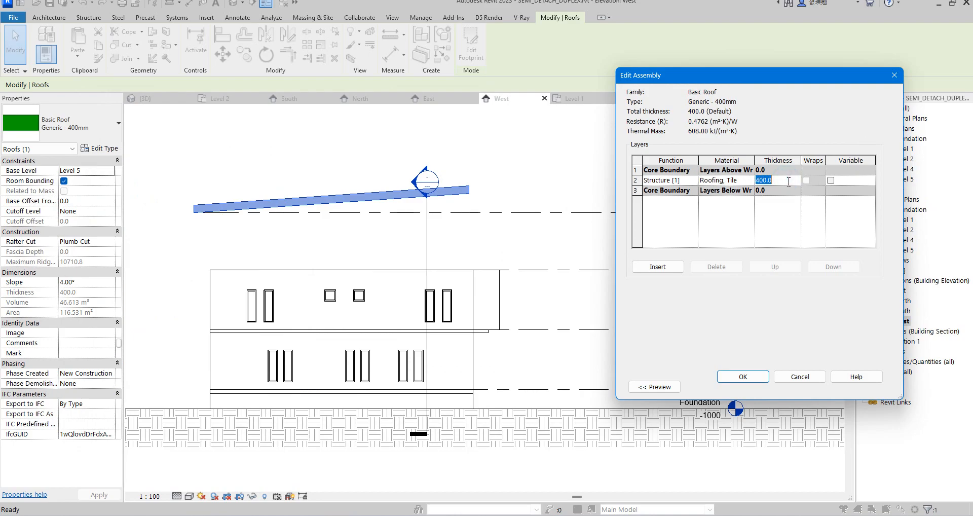
pyautogui.click(743, 377)
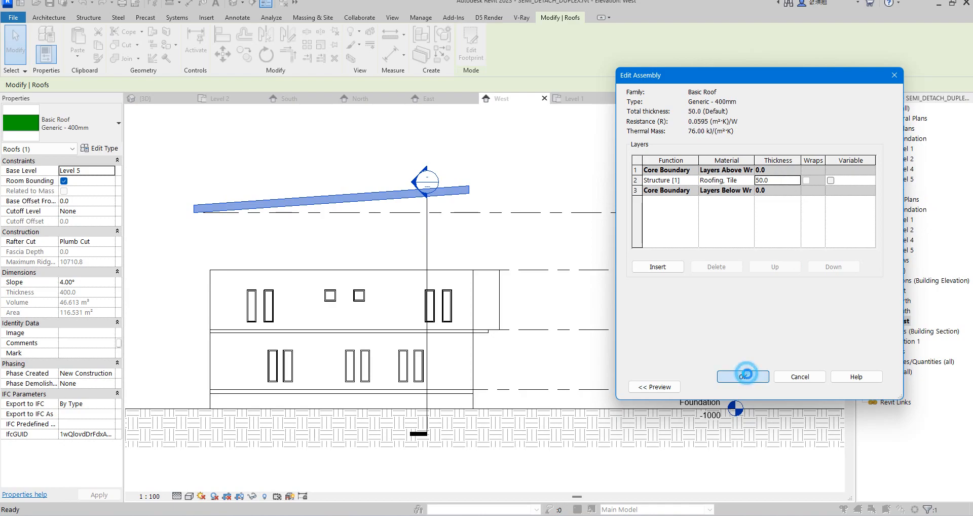
pyautogui.click(737, 387)
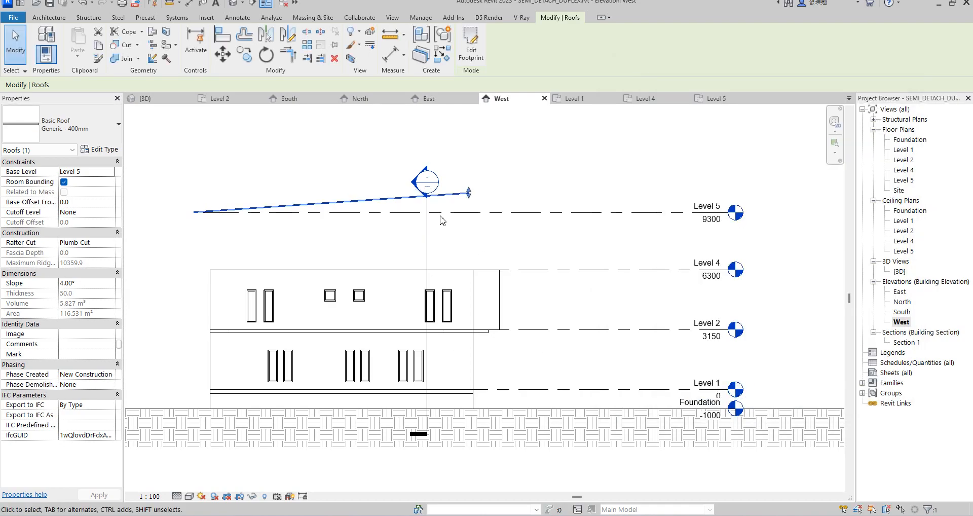
# - Move the roof down about 1800 mm in the West elevation, towards the top of the Level 4 walls
pyautogui.scroll(2, 467, 191)
pyautogui.scroll(-3, 504, 213)
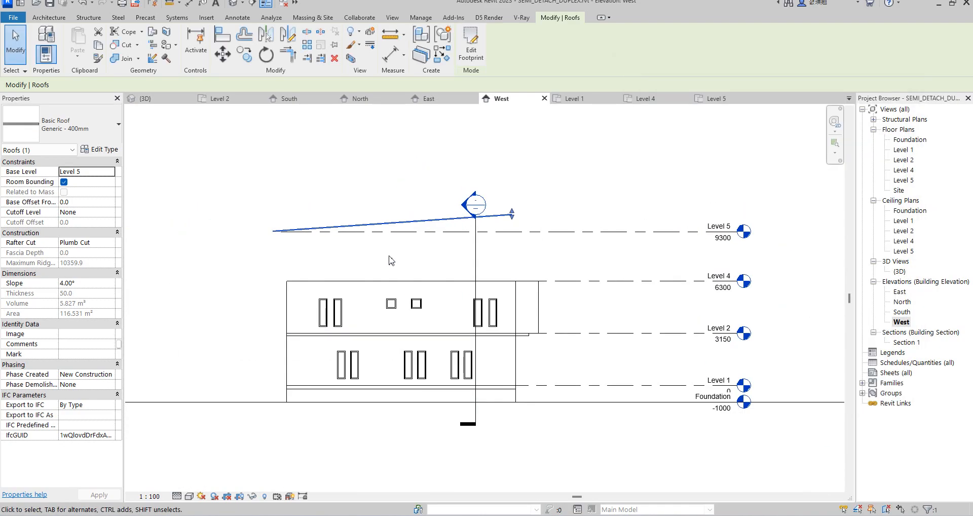
pyautogui.scroll(2, 391, 259)
pyautogui.click(229, 57)
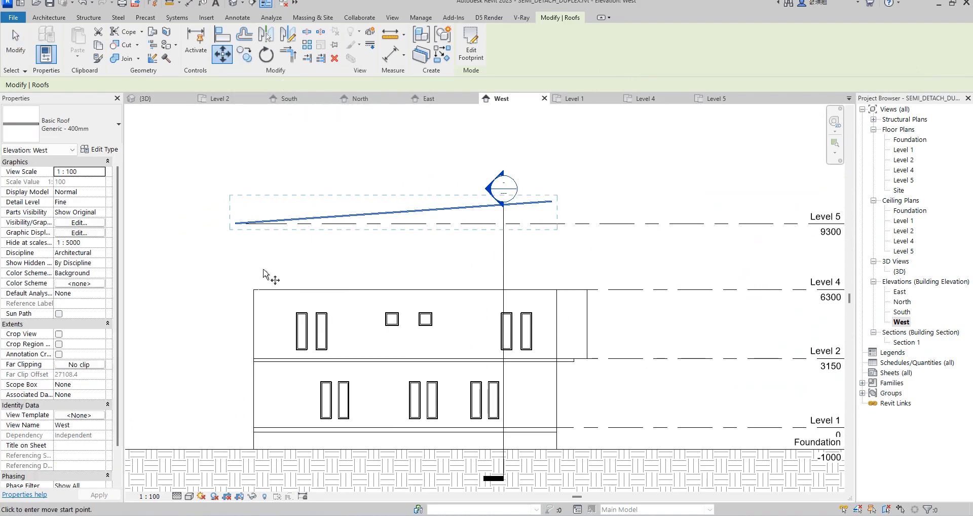
pyautogui.click(552, 202)
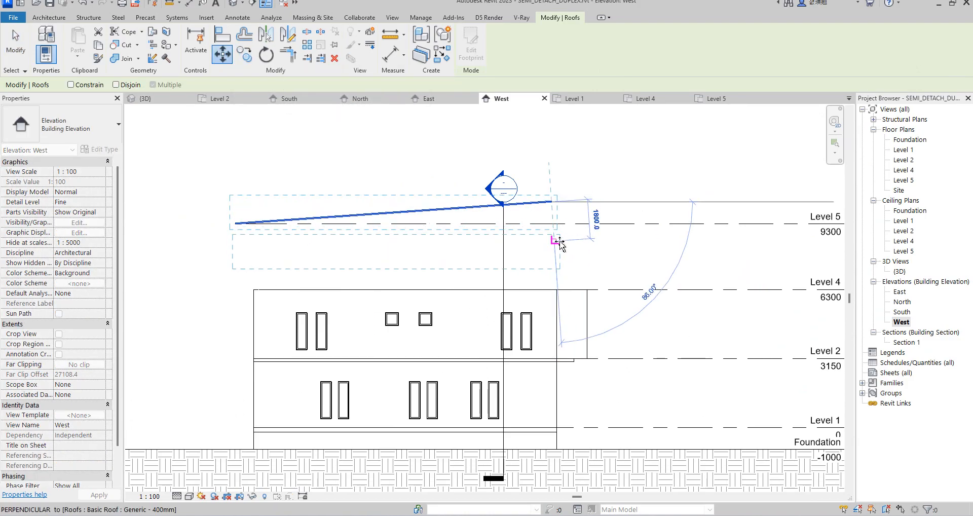
pyautogui.click(560, 240)
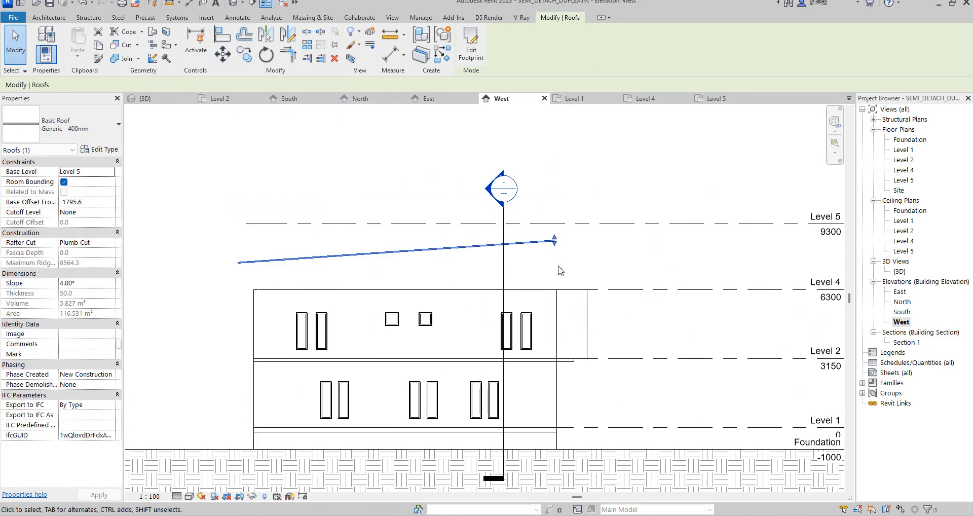
# - Nudge the roof vertically until its base offset is -1595.6 mm from Level 5
pyautogui.press('Down')
pyautogui.scroll(-1, 552, 332)
pyautogui.scroll(2, 589, 246)
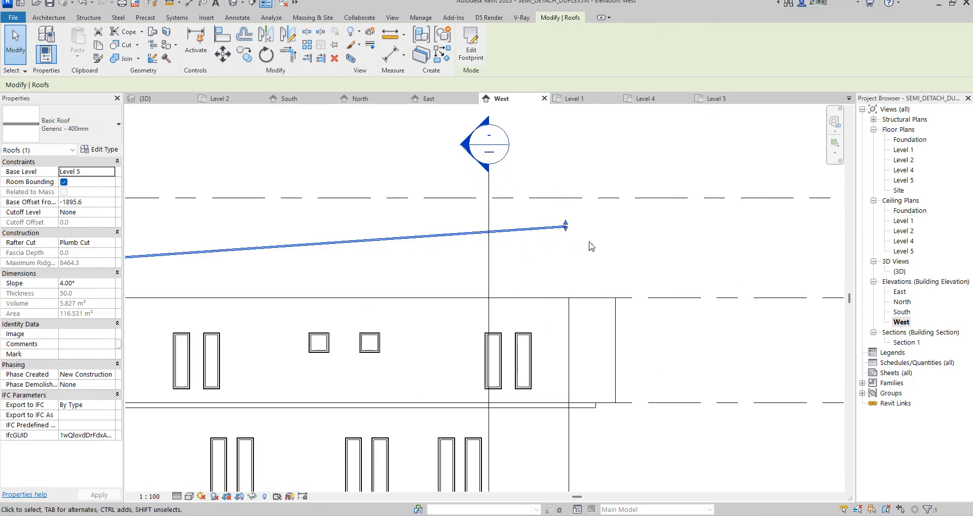
pyautogui.scroll(-2, 545, 254)
pyautogui.scroll(2, 557, 258)
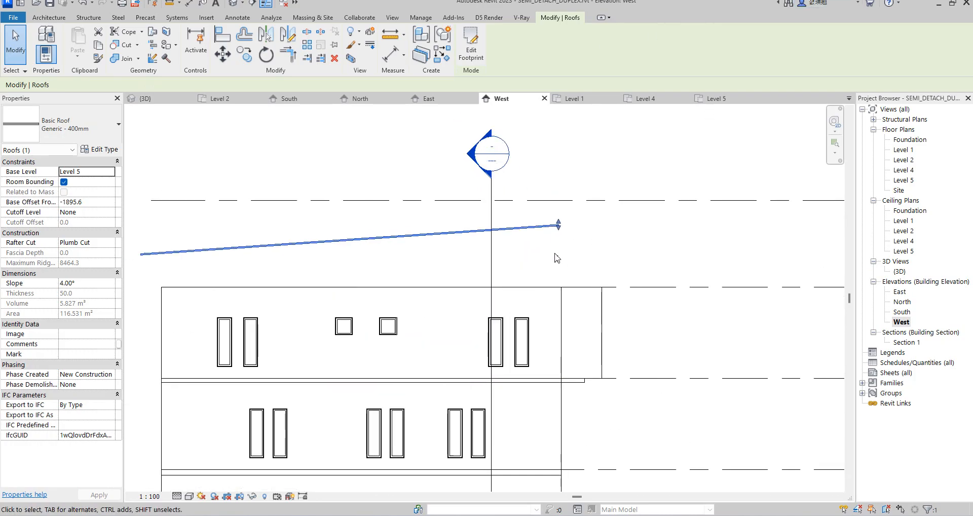
pyautogui.press('Up')
pyautogui.press('Up')
pyautogui.press('Up')
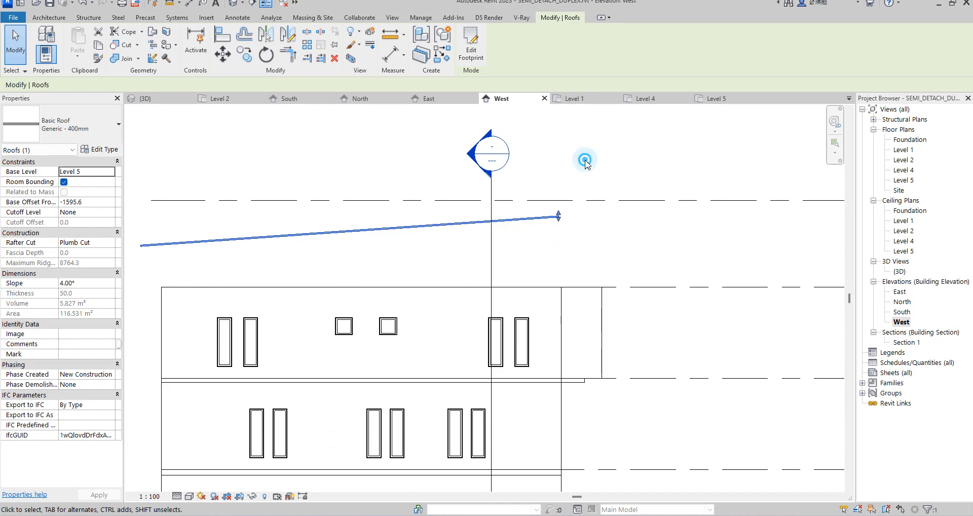
pyautogui.click(585, 160)
pyautogui.scroll(-2, 476, 324)
pyautogui.scroll(1, 354, 286)
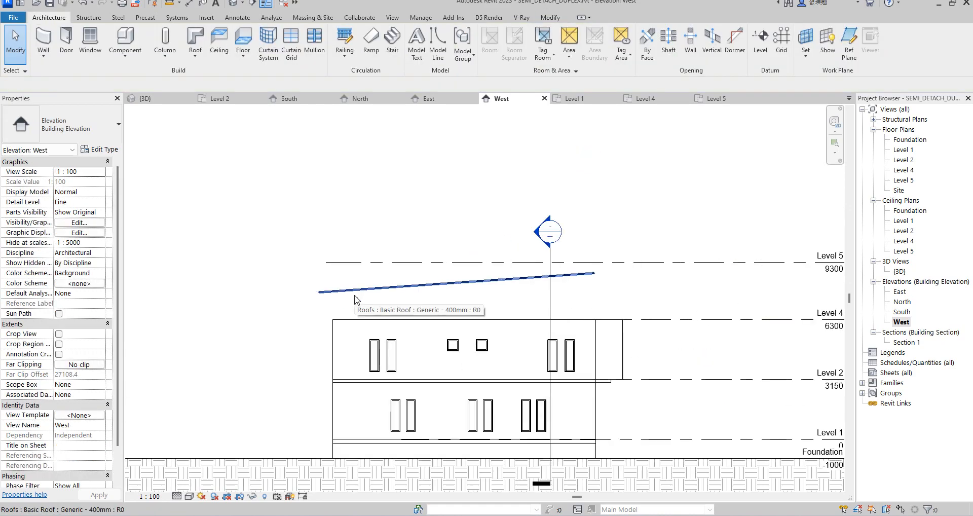
# - Steepen the roof in the West elevation by setting its slope to 5° and finally to 6°
pyautogui.click(355, 297)
pyautogui.click(76, 284)
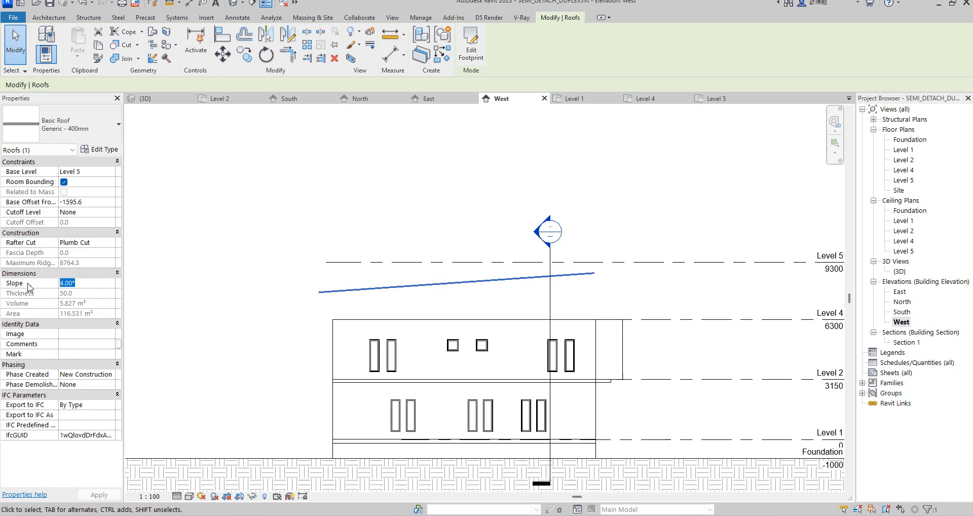
pyautogui.write('5')
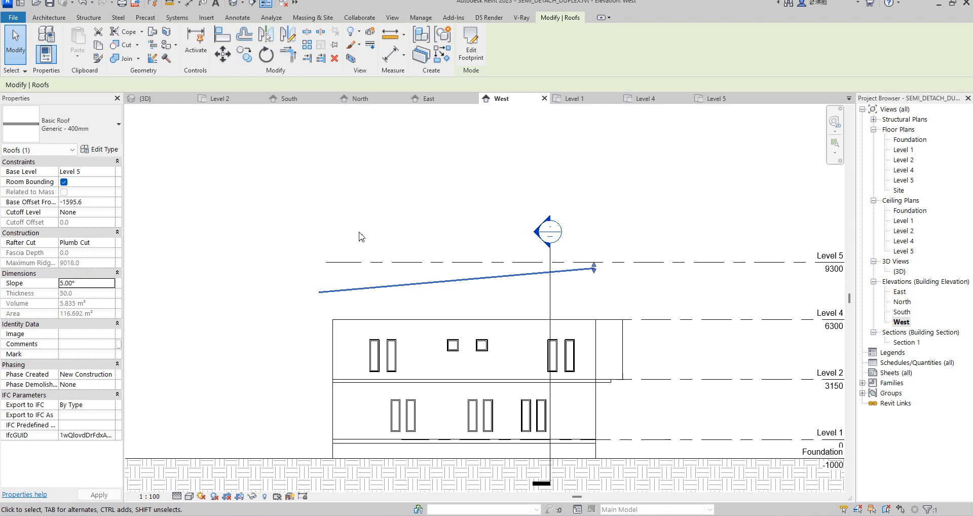
pyautogui.doubleClick(91, 285)
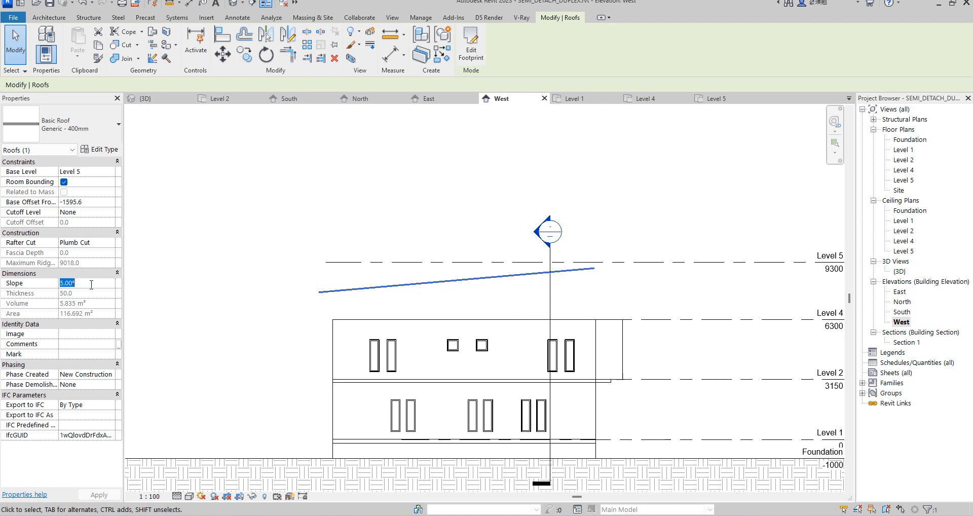
pyautogui.click(330, 239)
pyautogui.scroll(-3, 431, 276)
pyautogui.scroll(2, 571, 328)
pyautogui.scroll(-3, 558, 349)
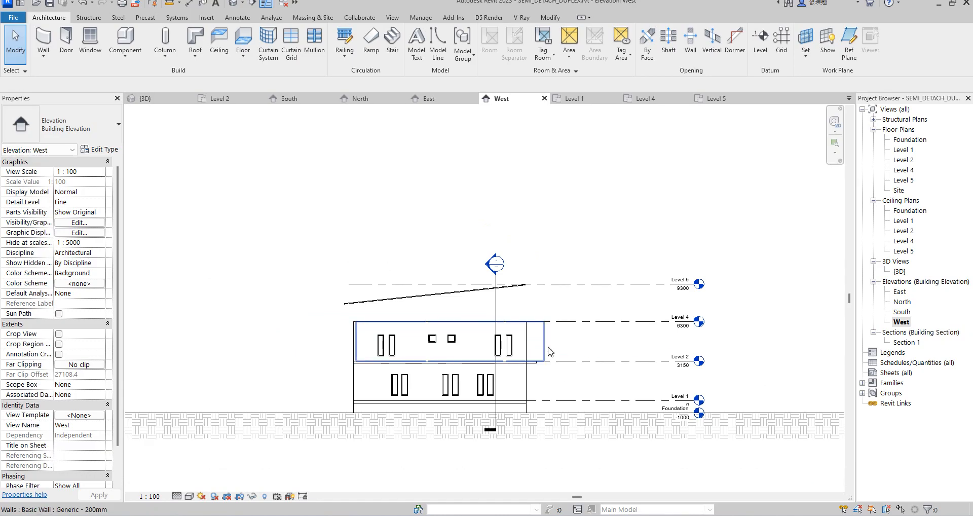
# - Shorten the projecting upper-floor side wall in the West elevation and align its end with the edge of the Level 2 floor slab
pyautogui.scroll(3, 558, 348)
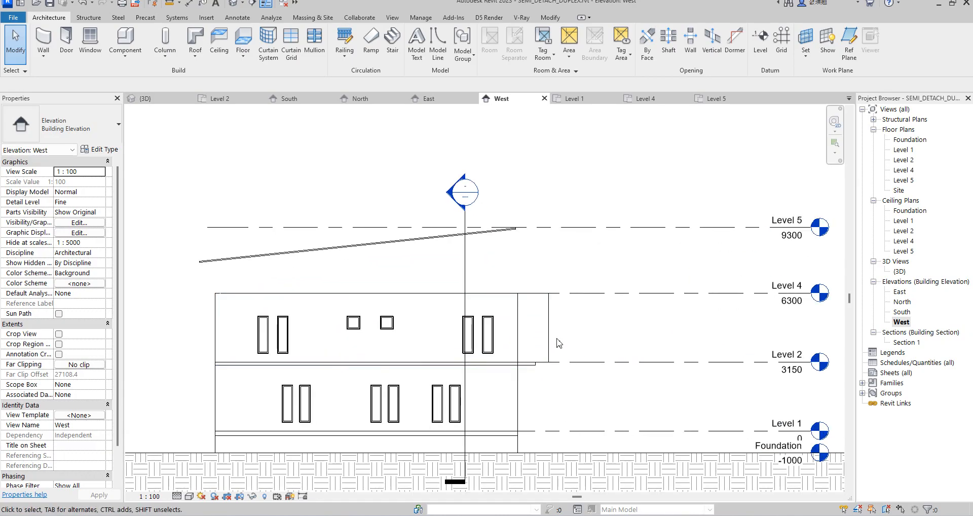
pyautogui.click(550, 346)
pyautogui.moveTo(554, 328); pyautogui.dragTo(533, 329)
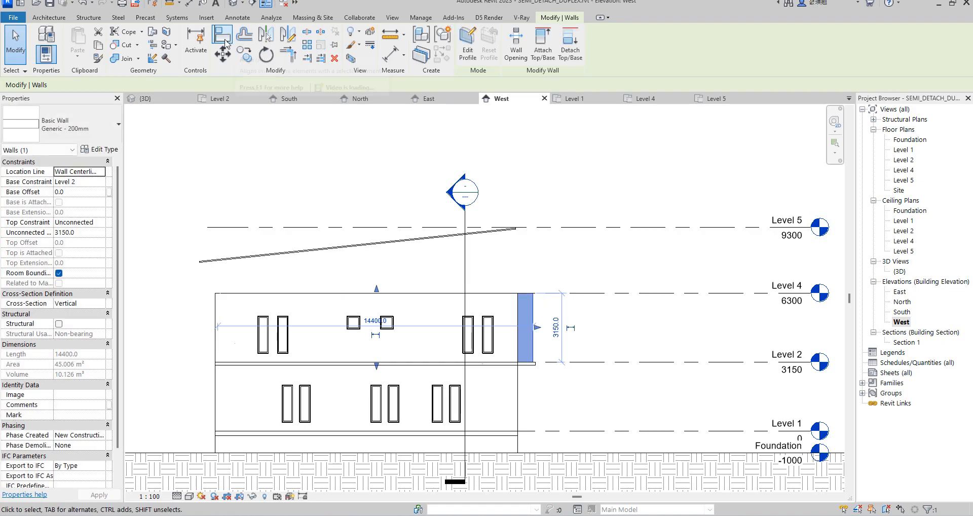
pyautogui.scroll(4, 541, 373)
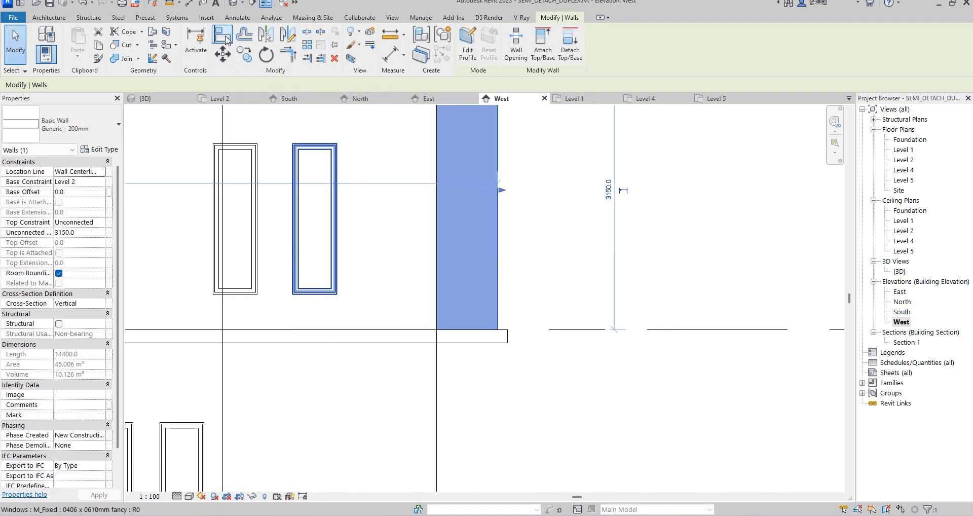
pyautogui.press('a')
pyautogui.press('l')
pyautogui.click(509, 335)
pyautogui.click(502, 297)
pyautogui.scroll(-5, 513, 355)
pyautogui.rightClick(538, 270)
pyautogui.click(621, 275)
pyautogui.rightClick(498, 269)
pyautogui.click(549, 277)
pyautogui.rightClick(524, 279)
pyautogui.click(550, 280)
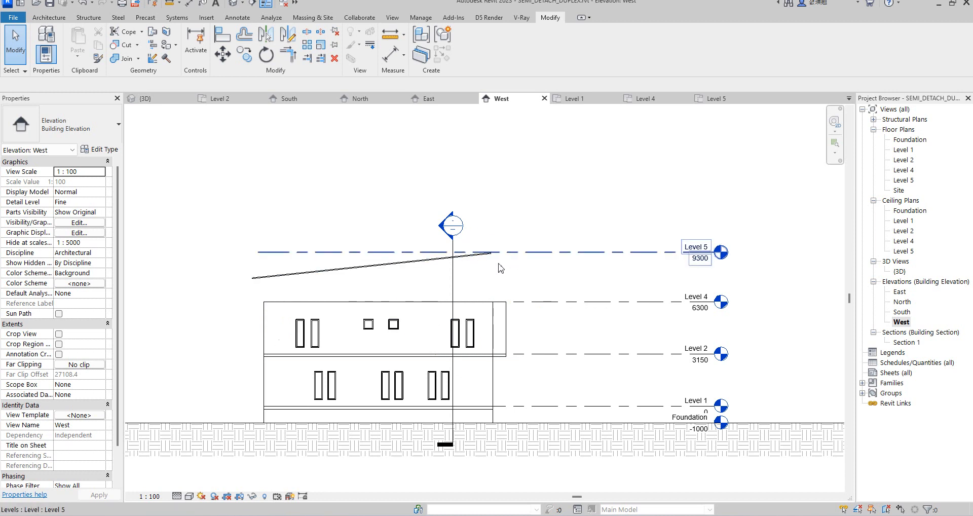
# - In the South elevation, mirror the roof onto the other unit using a drawn vertical axis along grid line 3
pyautogui.click(310, 273)
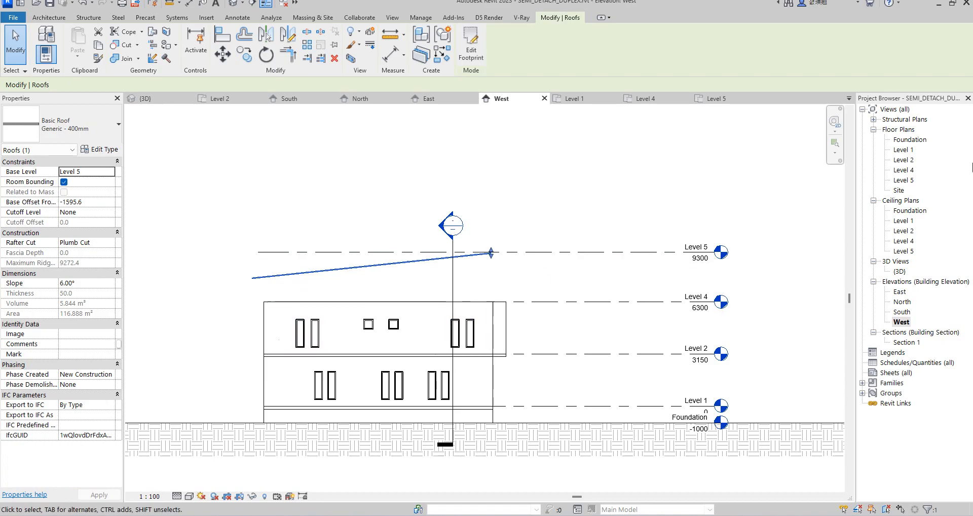
pyautogui.doubleClick(902, 312)
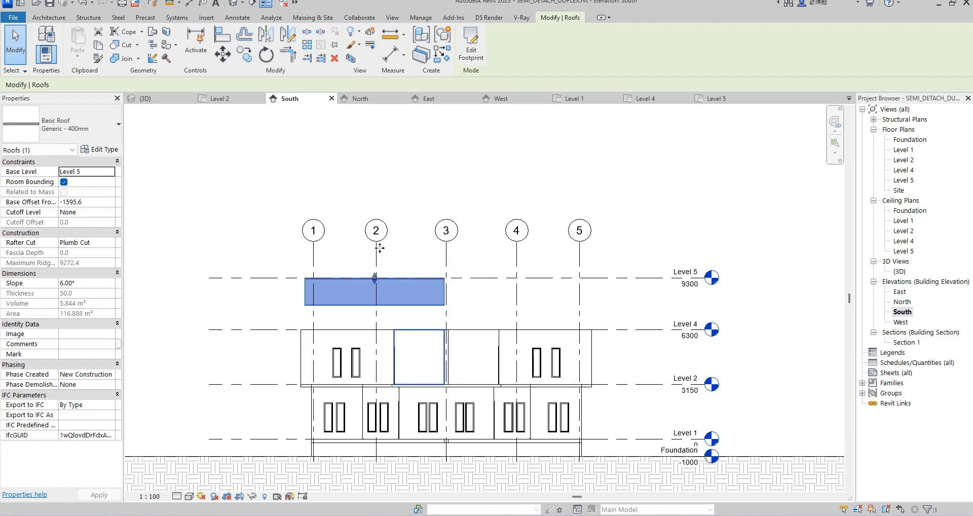
pyautogui.click(289, 37)
pyautogui.click(446, 242)
pyautogui.click(446, 193)
pyautogui.click(523, 174)
pyautogui.scroll(-3, 517, 263)
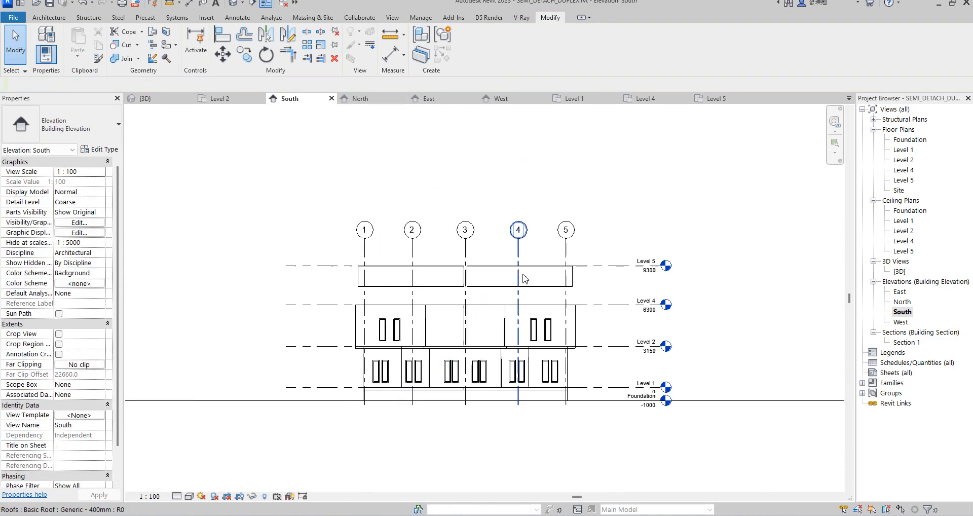
# - From the mirrored roof's type structure, make the Roofing, Tile material use its render appearance for shading
pyautogui.scroll(2, 542, 284)
pyautogui.click(542, 282)
pyautogui.click(99, 148)
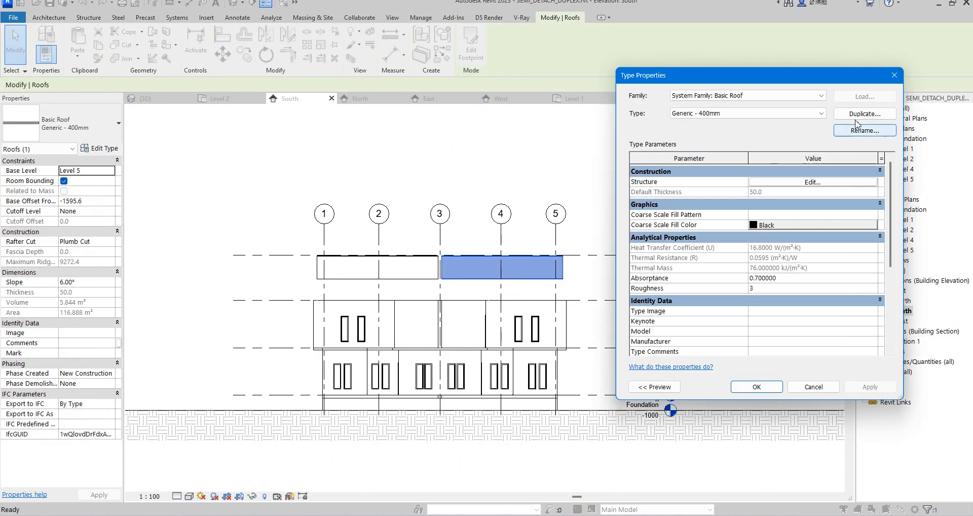
pyautogui.click(813, 182)
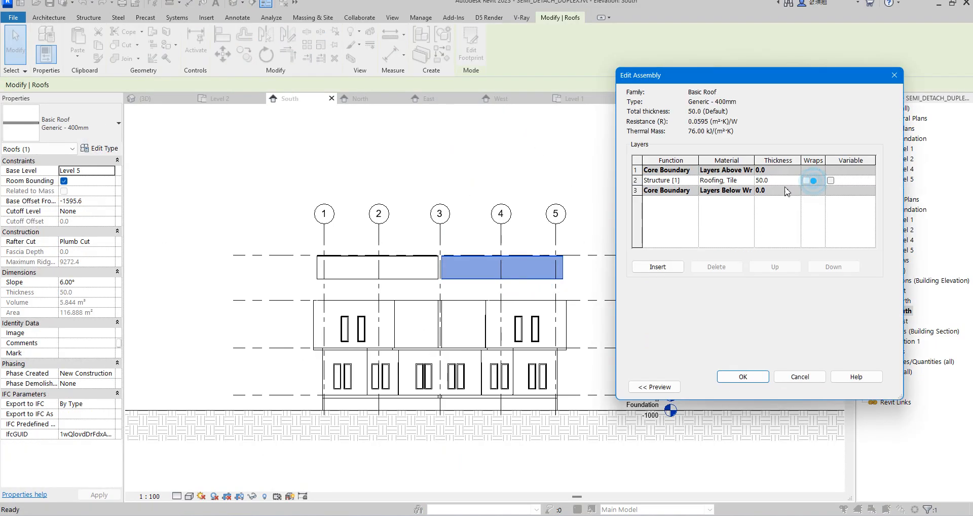
pyautogui.click(750, 179)
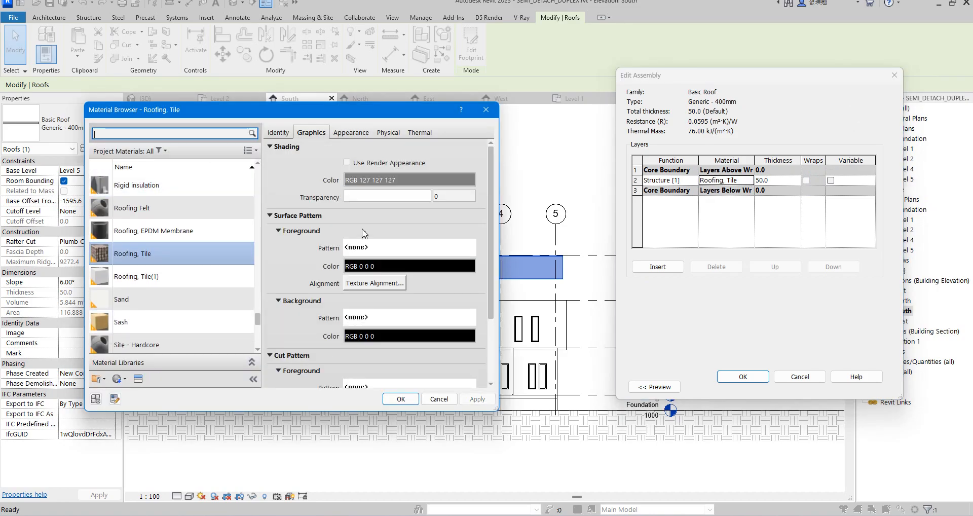
pyautogui.click(347, 163)
pyautogui.moveTo(493, 186); pyautogui.dragTo(498, 286)
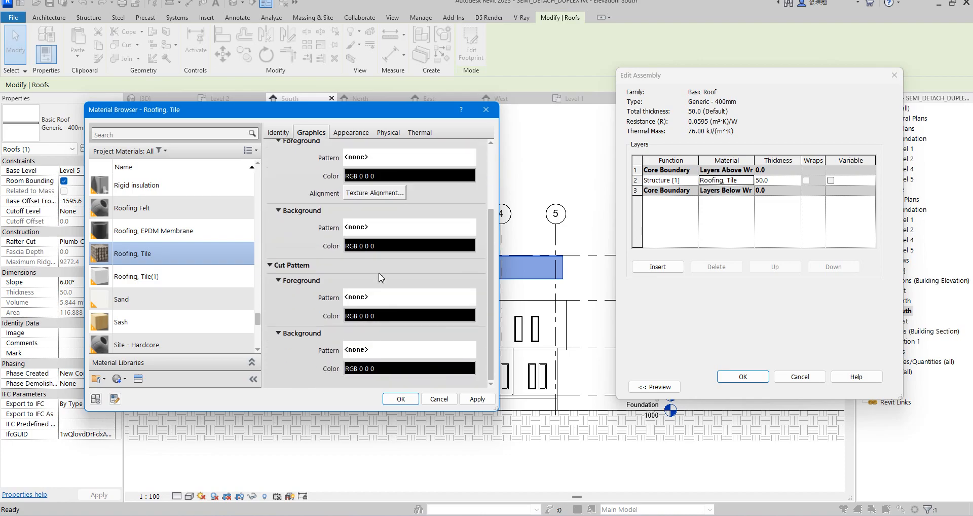
pyautogui.scroll(2, 388, 231)
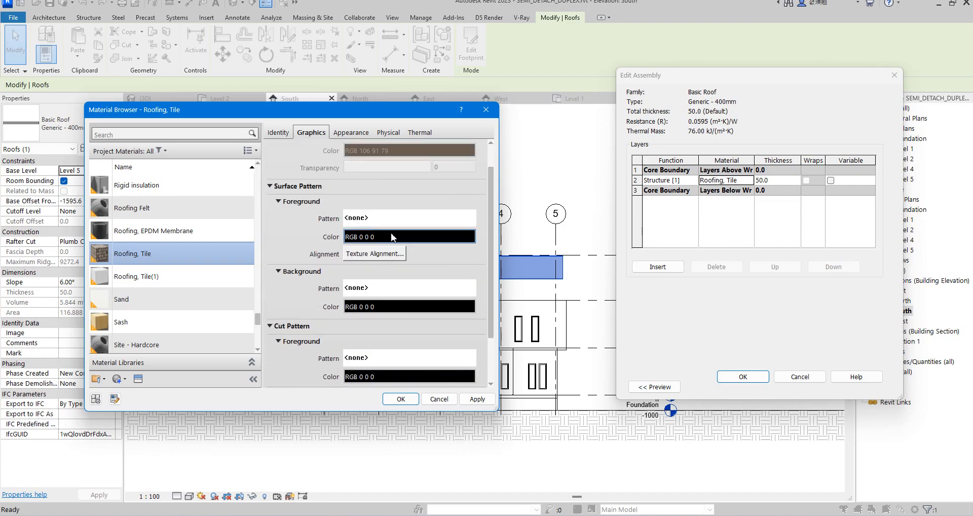
# - Assign the 75mm vertical model pattern to the Roofing, Tile material's surface foreground and apply the change to the roof type
pyautogui.click(396, 219)
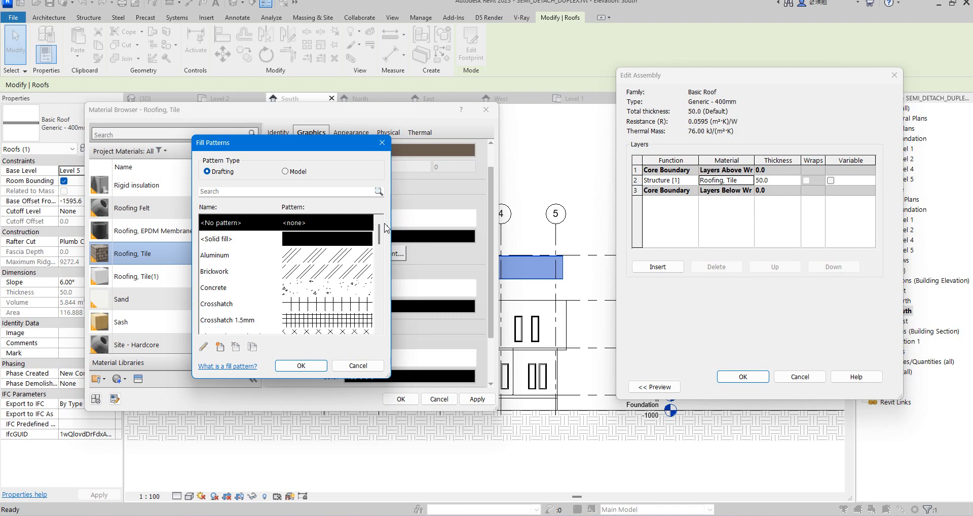
pyautogui.click(284, 171)
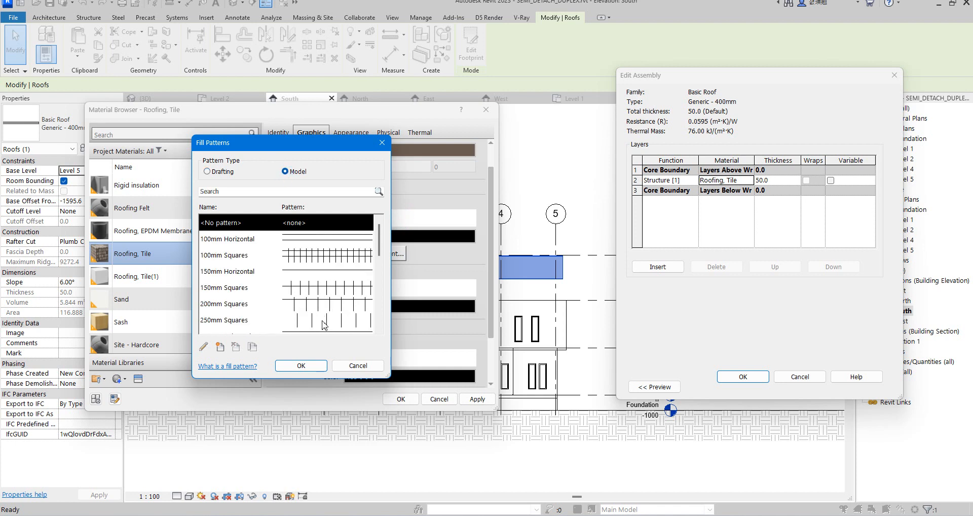
pyautogui.scroll(-3, 324, 325)
pyautogui.scroll(-2, 330, 294)
pyautogui.scroll(4, 332, 289)
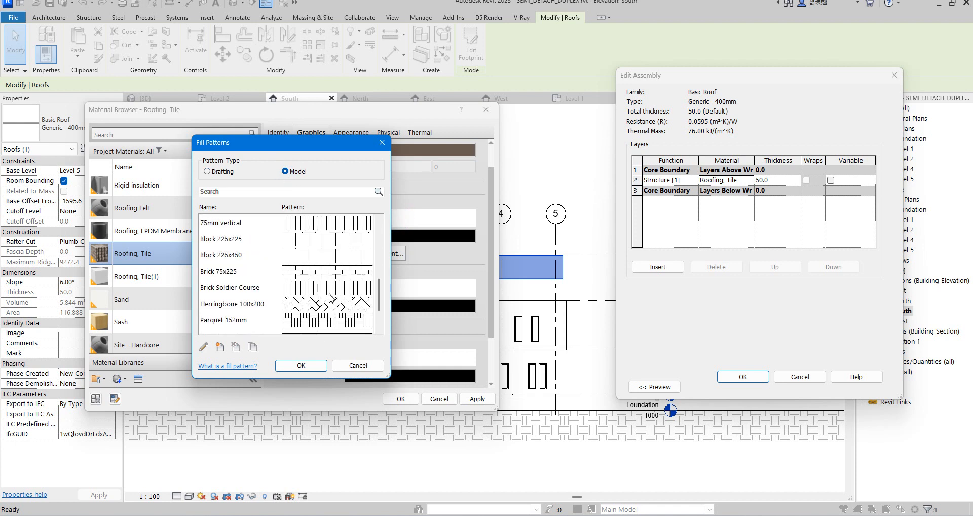
pyautogui.scroll(-2, 325, 303)
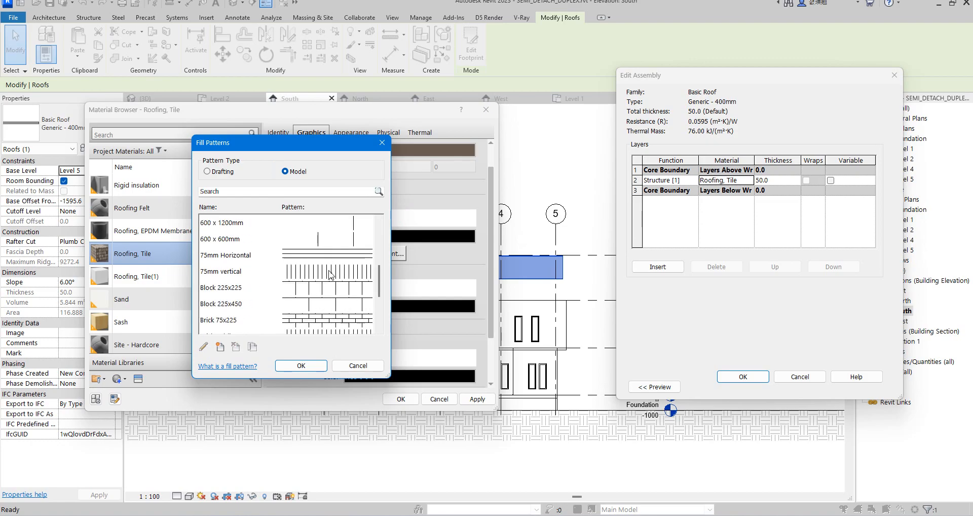
pyautogui.click(330, 273)
pyautogui.scroll(4, 329, 274)
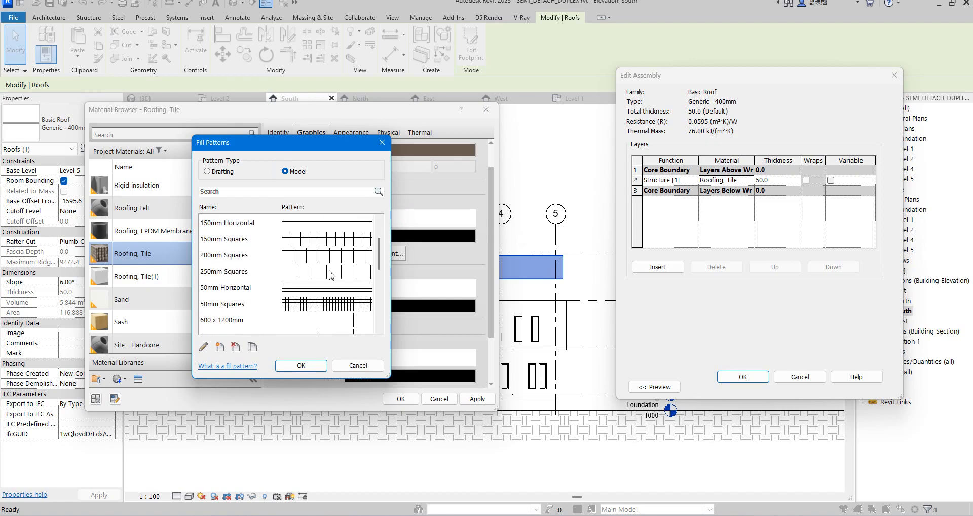
pyautogui.scroll(-2, 332, 294)
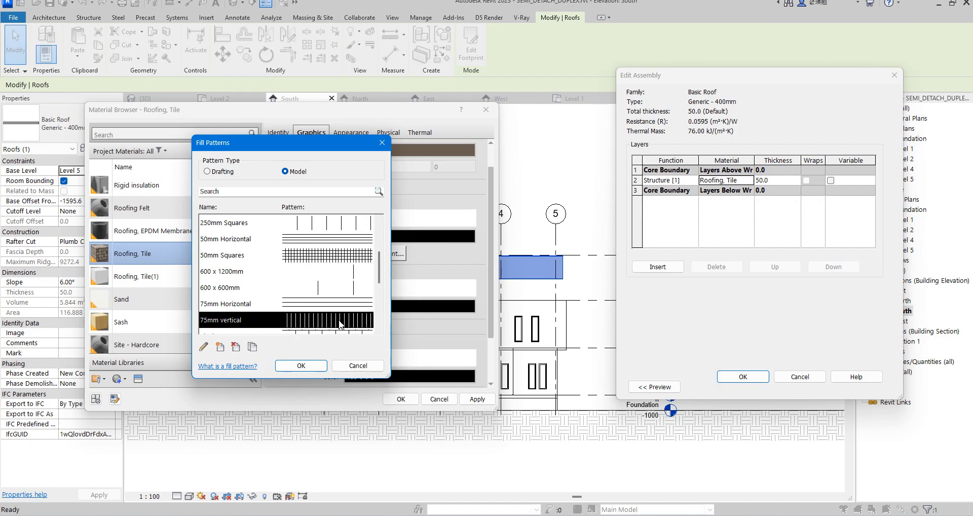
pyautogui.scroll(-1, 341, 325)
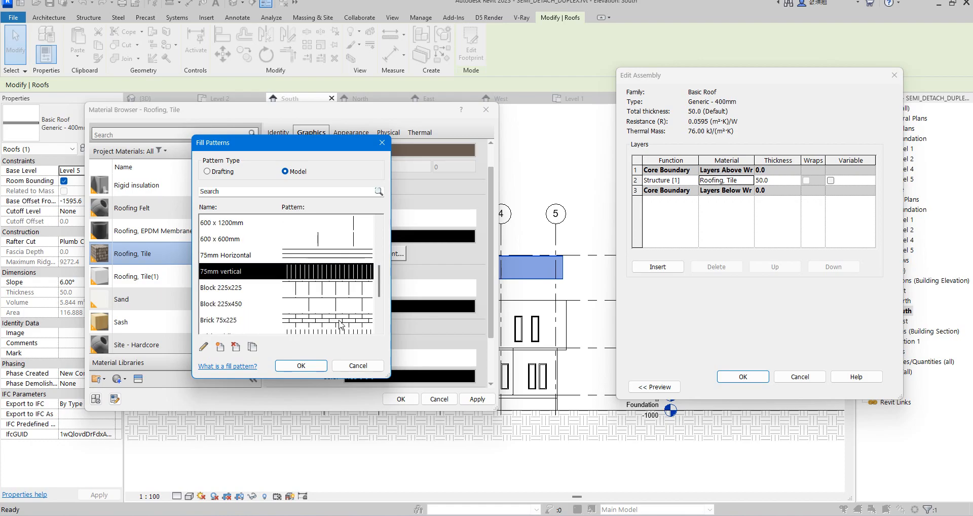
pyautogui.click(315, 362)
pyautogui.click(400, 400)
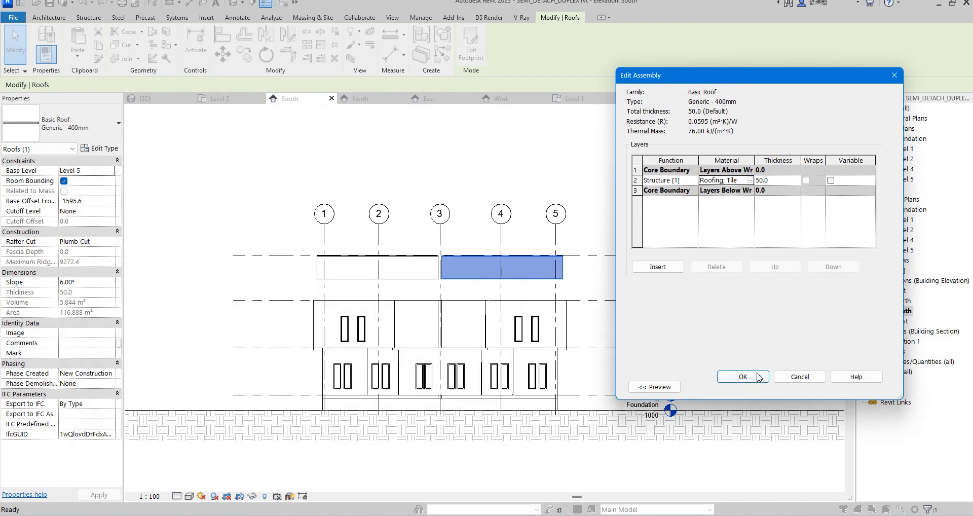
pyautogui.click(744, 378)
pyautogui.click(752, 387)
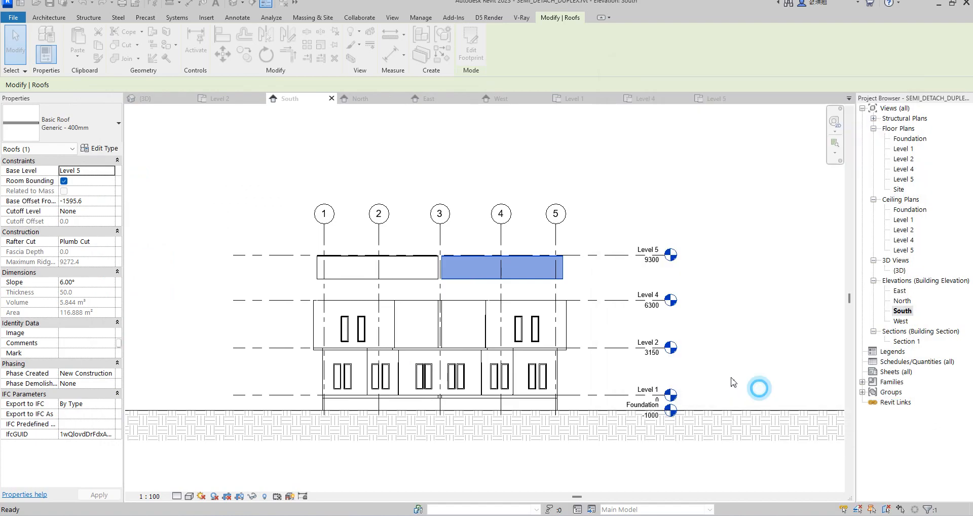
pyautogui.scroll(5, 410, 269)
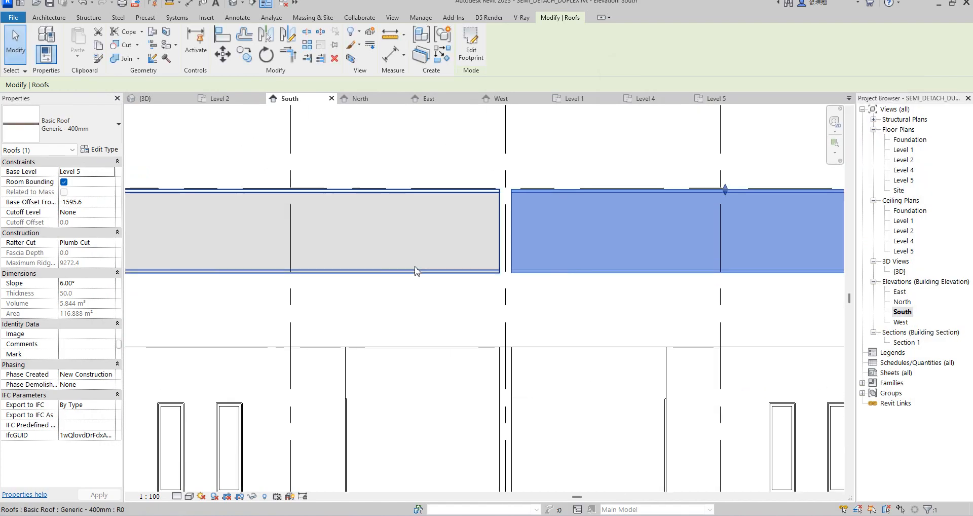
pyautogui.scroll(-5, 411, 237)
pyautogui.click(506, 235)
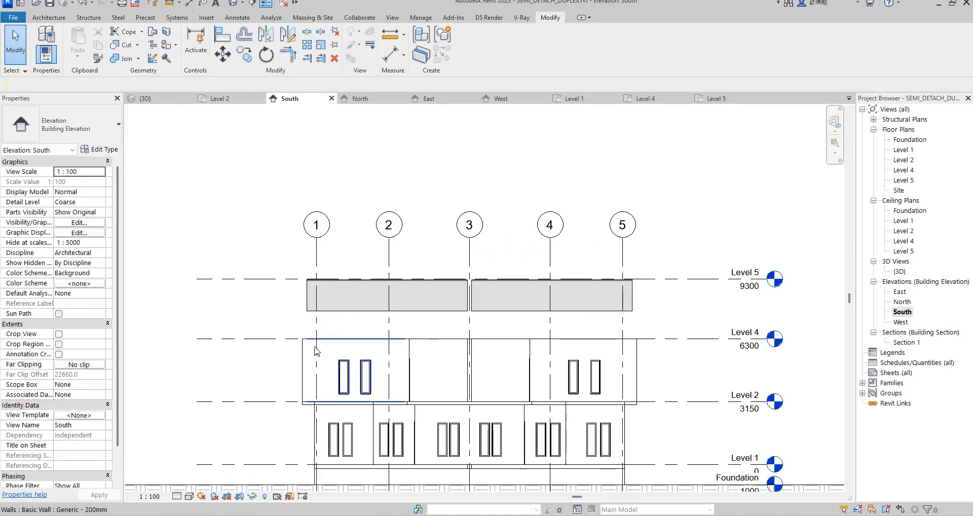
# - In the Level 2 plan, copy the two outer side walls and the two south wall segments to the clipboard
pyautogui.doubleClick(900, 150)
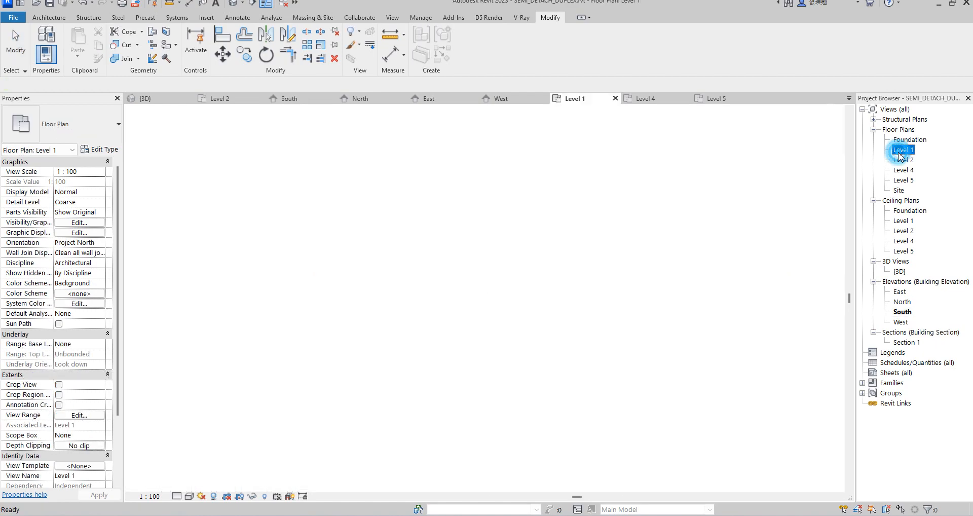
pyautogui.doubleClick(903, 159)
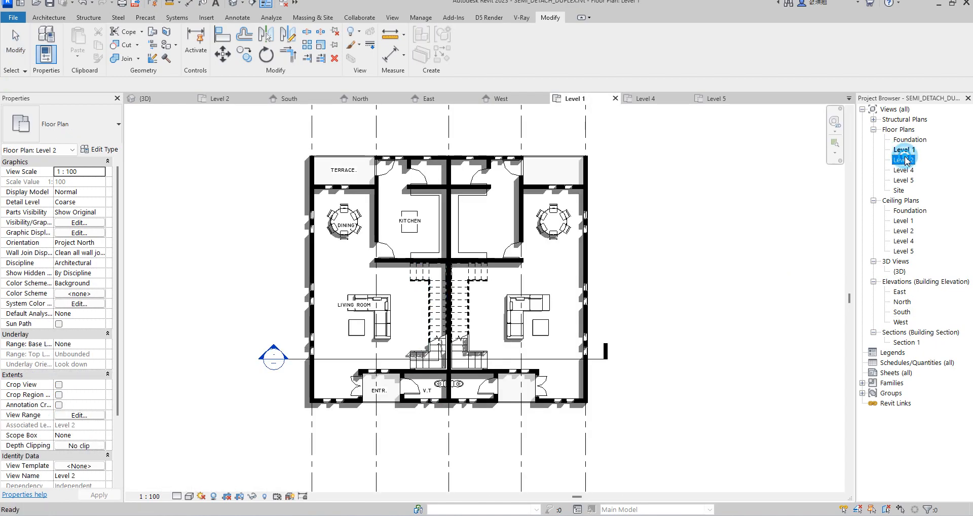
pyautogui.scroll(2, 641, 248)
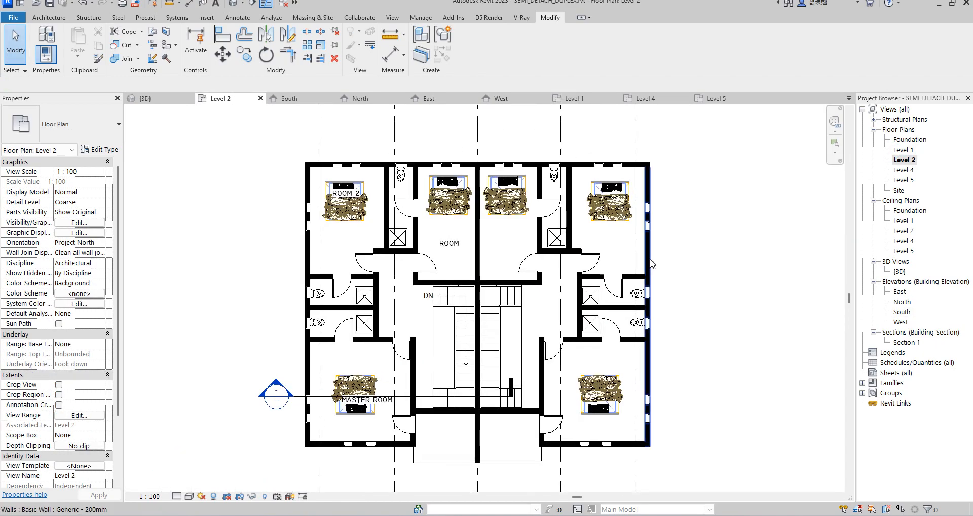
pyautogui.click(649, 257)
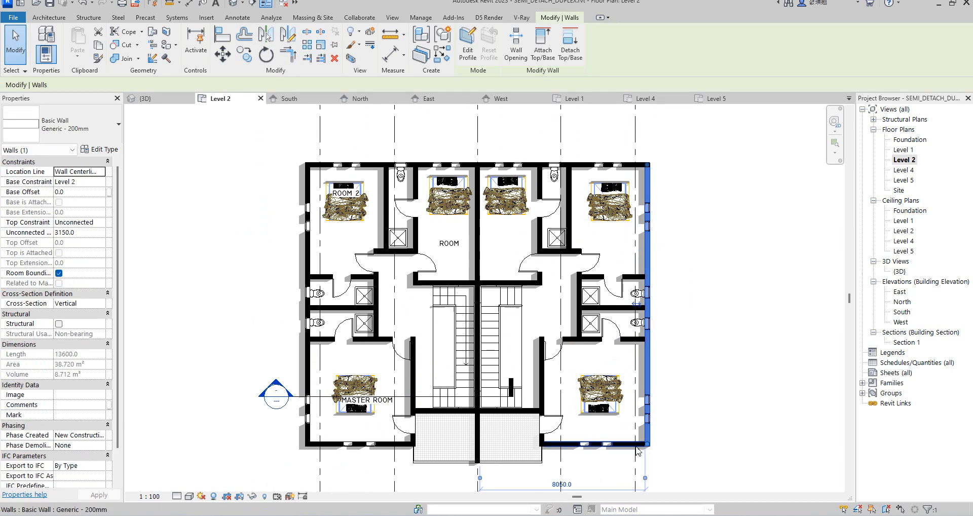
pyautogui.keyDown('ctrl'); pyautogui.click(637, 445); pyautogui.keyUp('ctrl')
pyautogui.keyDown('ctrl'); pyautogui.click(403, 446); pyautogui.keyUp('ctrl')
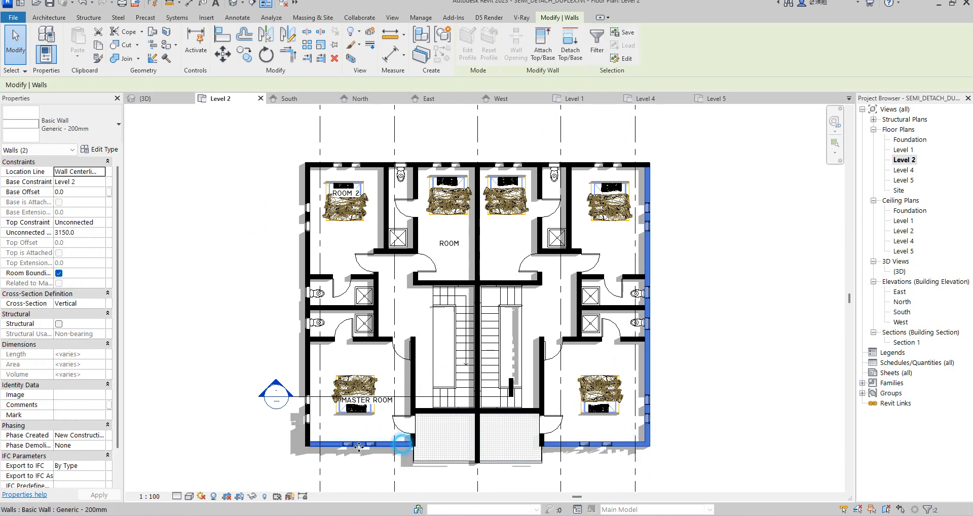
pyautogui.keyDown('ctrl'); pyautogui.click(306, 395); pyautogui.keyUp('ctrl')
pyautogui.scroll(-3, 355, 362)
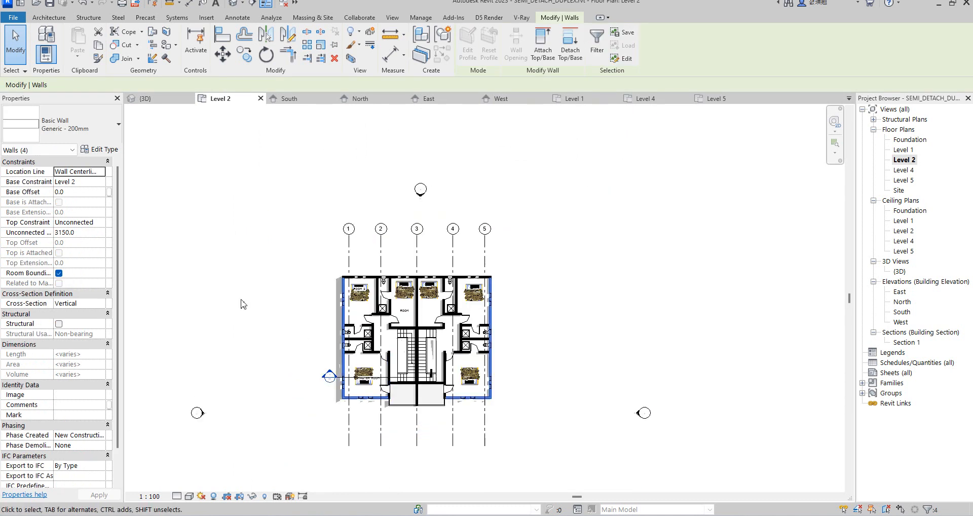
pyautogui.click(97, 46)
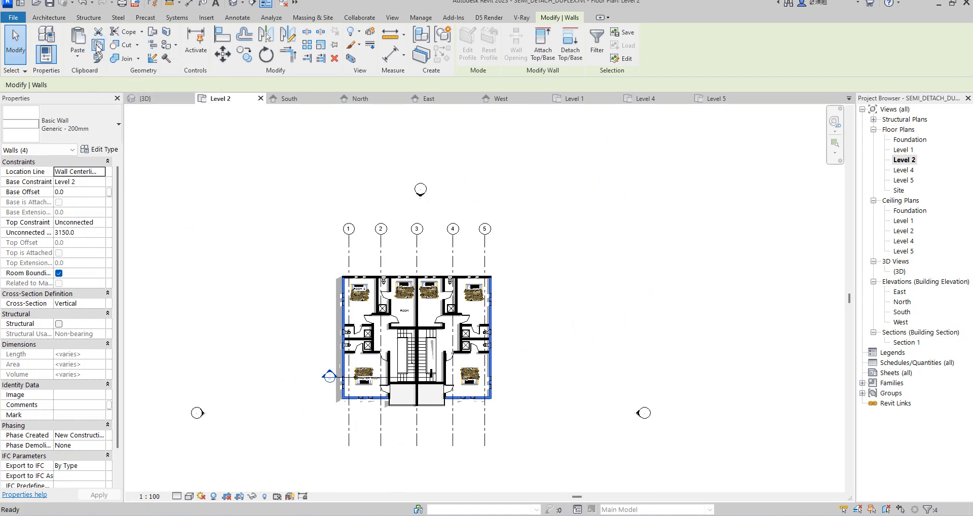
# - Paste the copied walls into the Level 4 floor plan, aligned to the current view
pyautogui.doubleClick(903, 171)
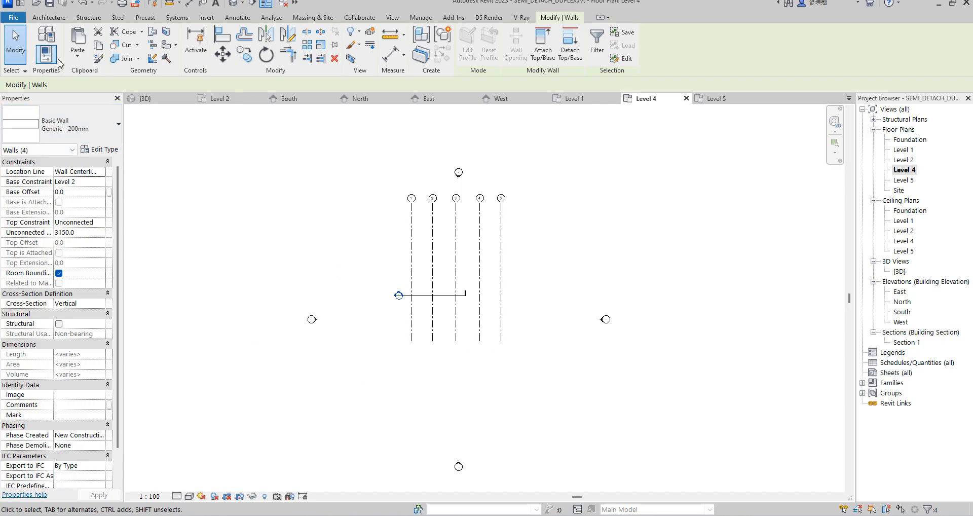
pyautogui.click(79, 59)
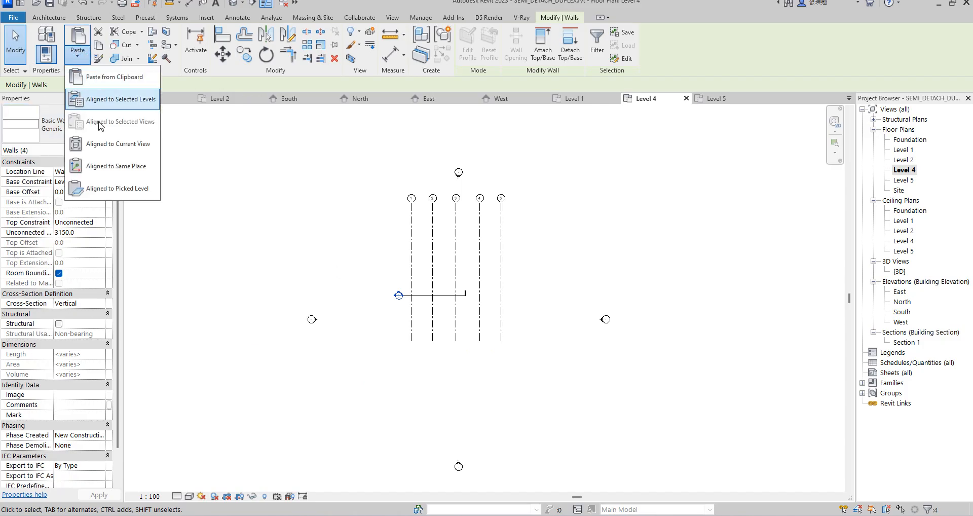
pyautogui.click(122, 144)
pyautogui.scroll(3, 536, 277)
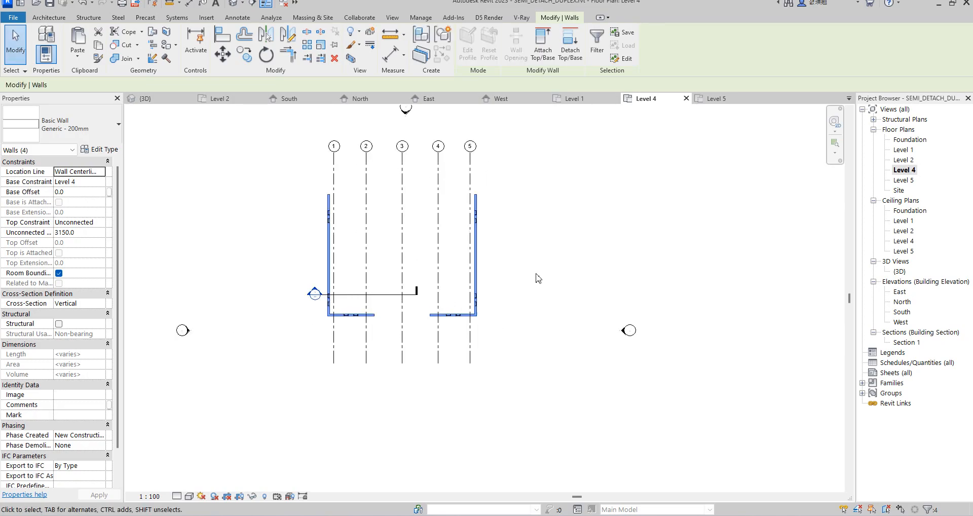
pyautogui.click(534, 270)
# - Delete all instances of the M_Fixed 0406 x 0610mm fancy window visible in the Level 4 plan
pyautogui.scroll(2, 499, 222)
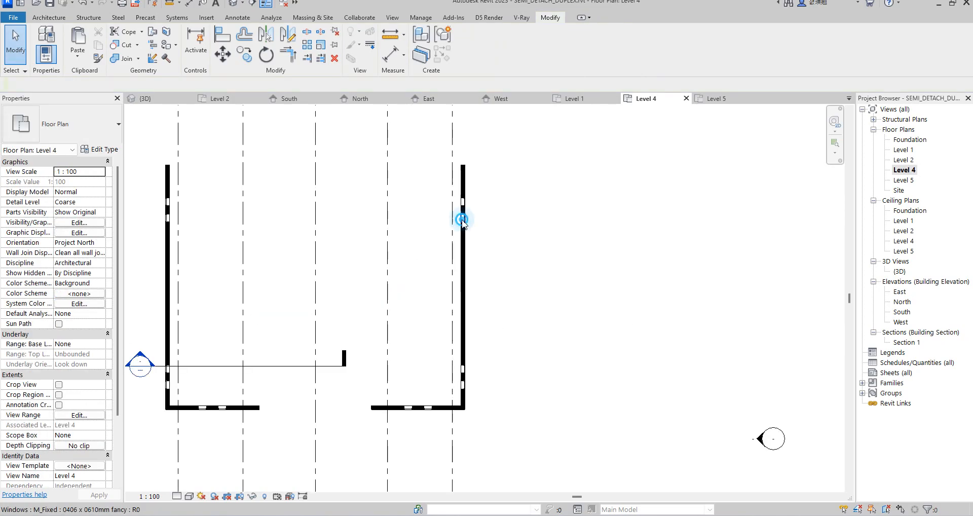
pyautogui.click(462, 219)
pyautogui.rightClick(463, 220)
pyautogui.moveTo(555, 379)
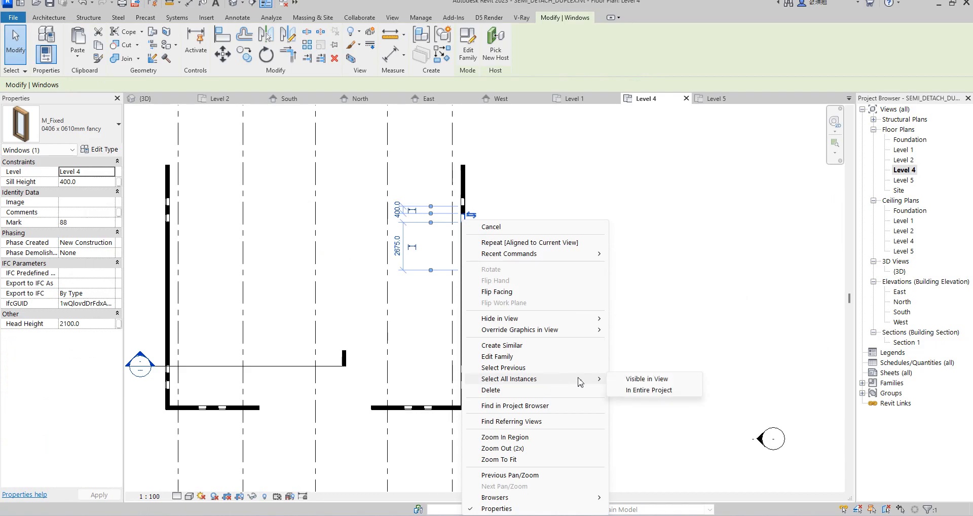
pyautogui.click(654, 380)
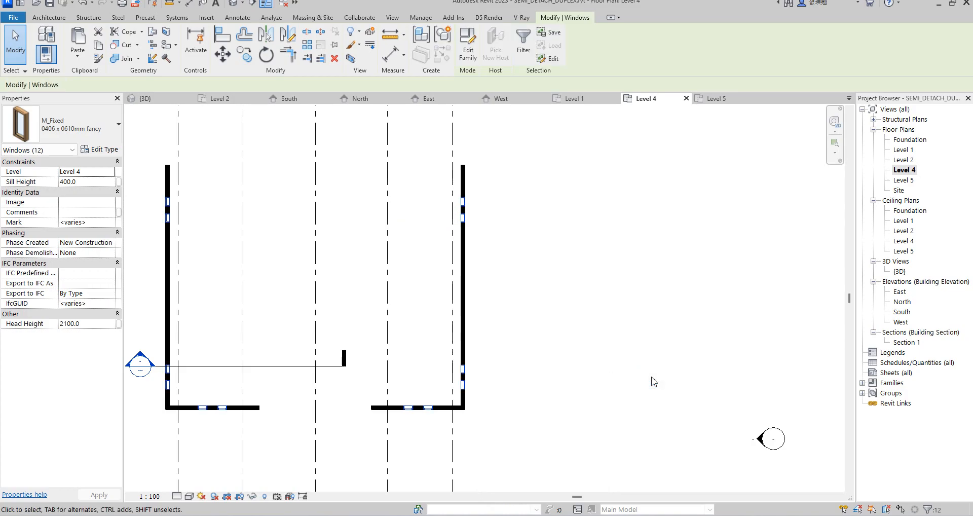
pyautogui.press('Delete')
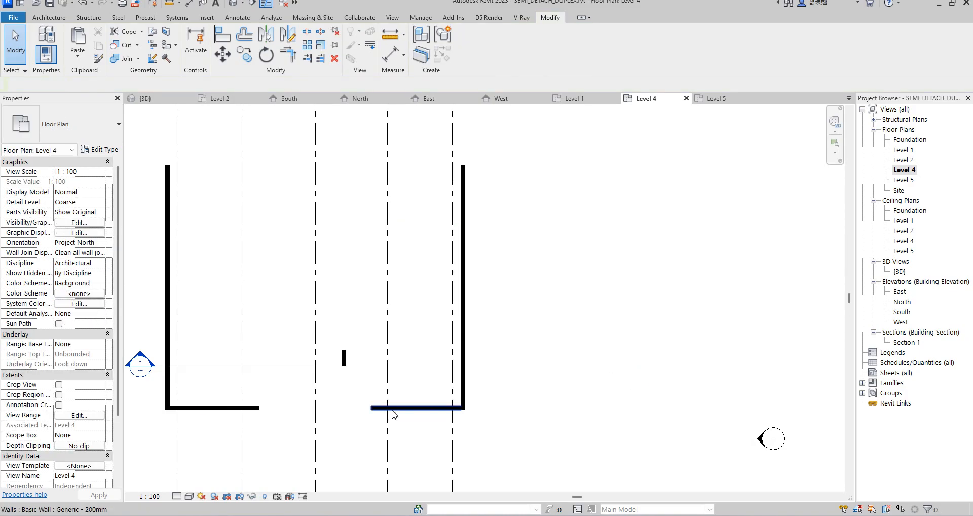
# - Delete the south wall segment near grids 4 and 5 and extend the remaining one to a corner with the side wall near grid 5
pyautogui.click(418, 408)
pyautogui.press('Delete')
pyautogui.click(287, 54)
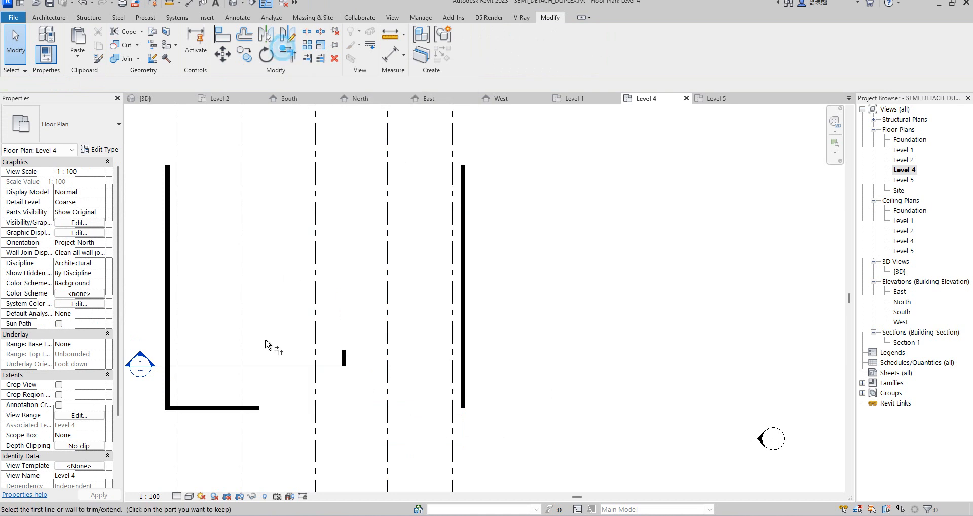
pyautogui.click(203, 408)
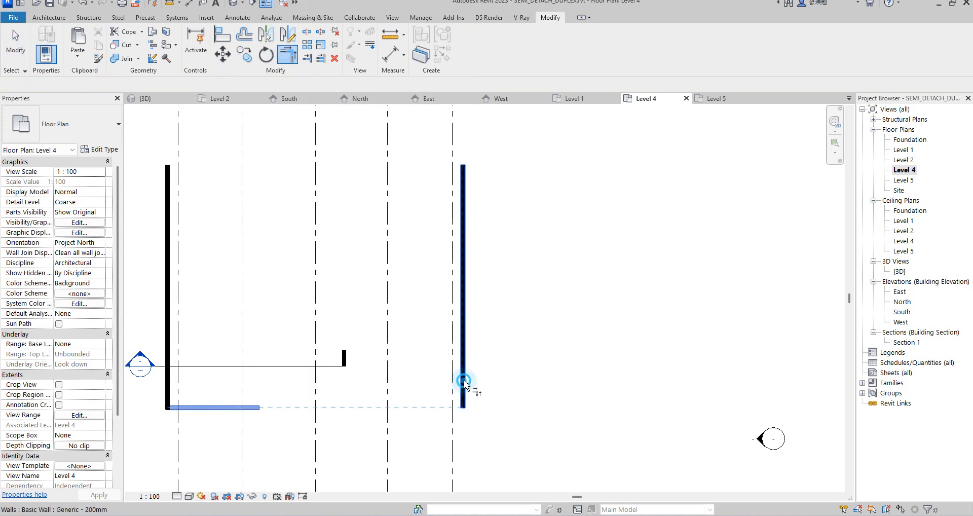
pyautogui.click(463, 383)
pyautogui.scroll(-2, 512, 278)
pyautogui.rightClick(557, 230)
pyautogui.click(588, 239)
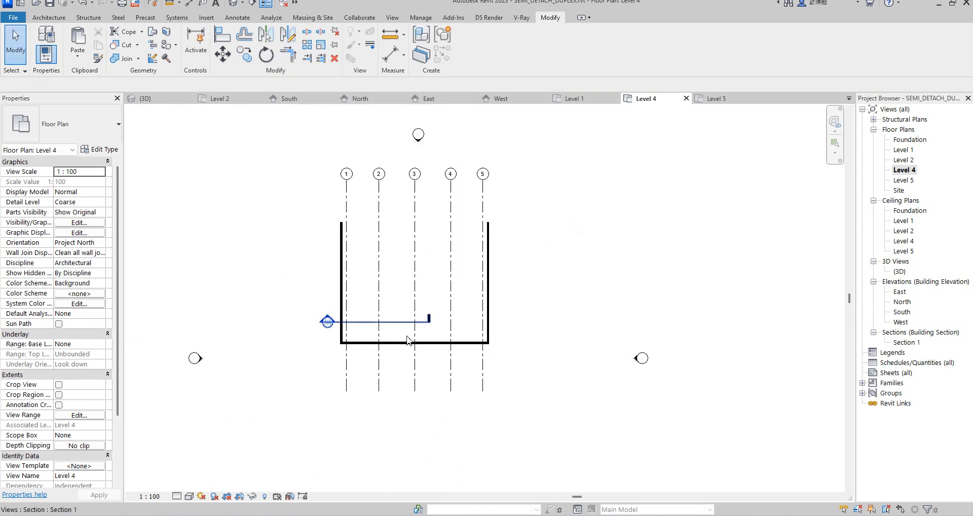
# - Draw a matching wall about 13600 mm long on grid line 3, from the south wall to level with the side walls' open ends
pyautogui.scroll(2, 451, 357)
pyautogui.click(457, 341)
pyautogui.scroll(1, 456, 340)
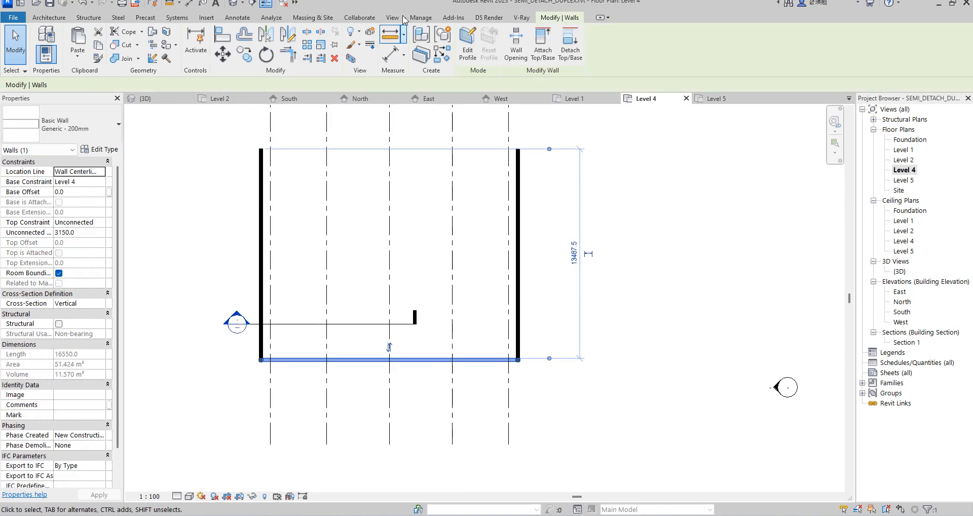
pyautogui.click(444, 60)
pyautogui.click(388, 360)
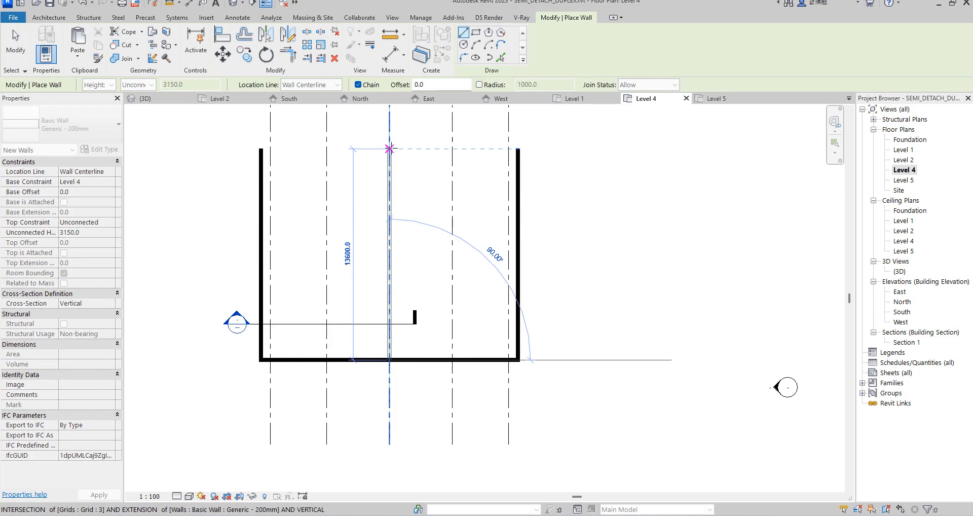
pyautogui.click(389, 148)
pyautogui.rightClick(555, 153)
pyautogui.click(568, 162)
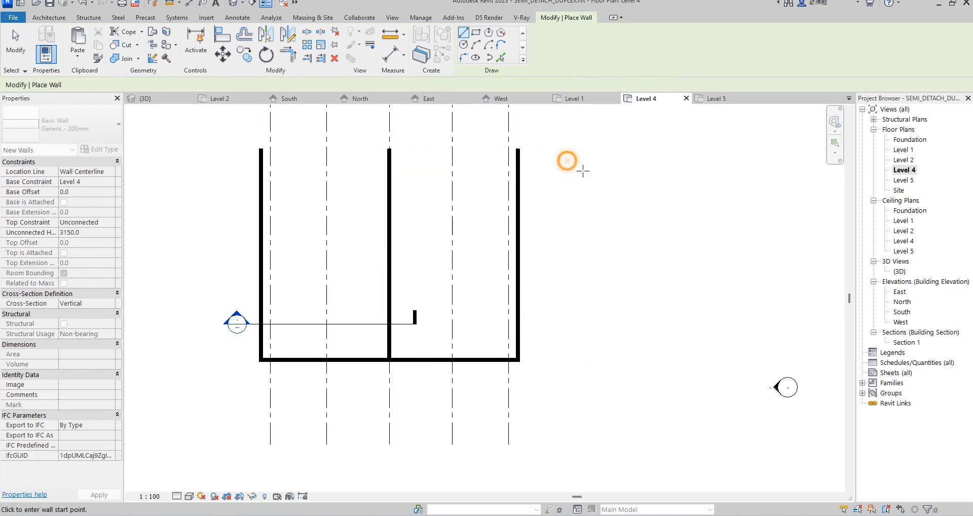
pyautogui.rightClick(568, 166)
pyautogui.click(593, 177)
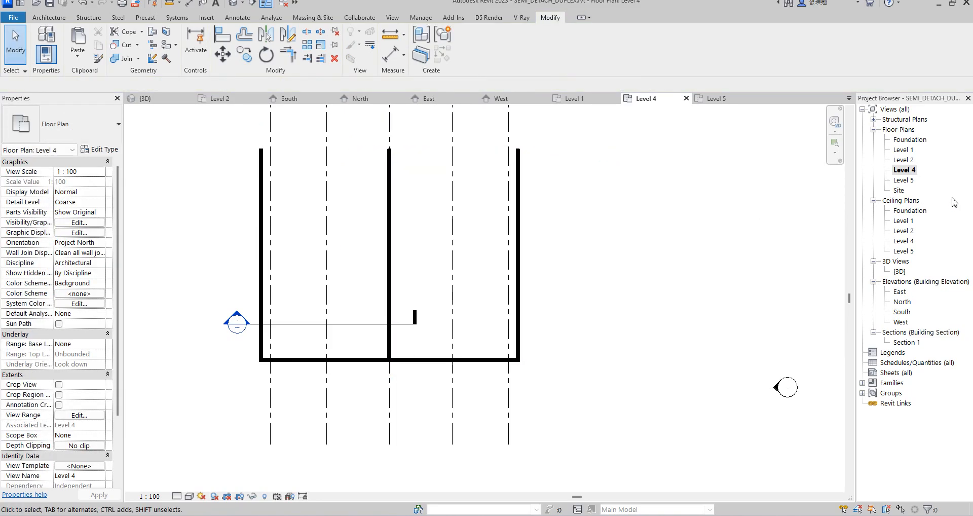
# - Examine the Level 4 walls around and between the roofs in the Level 5 plan and the 3D view
pyautogui.doubleClick(904, 179)
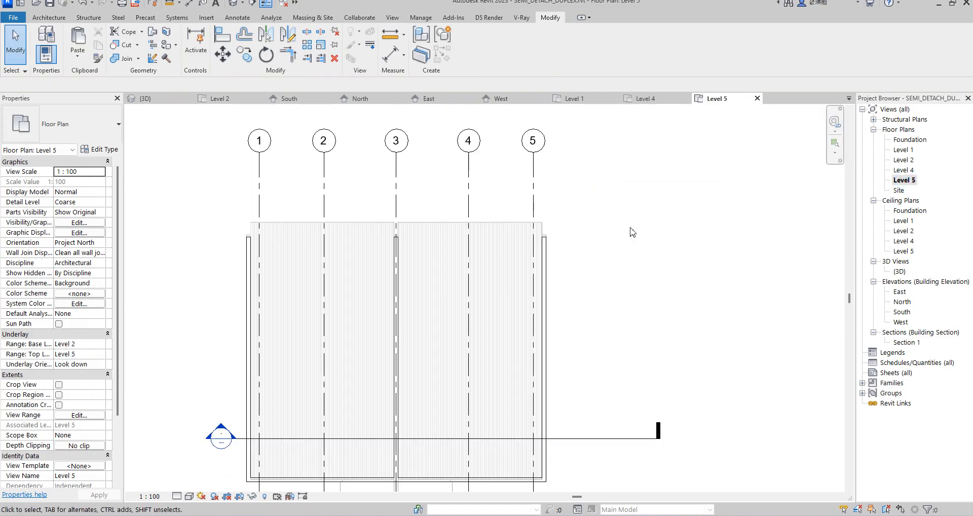
pyautogui.doubleClick(899, 271)
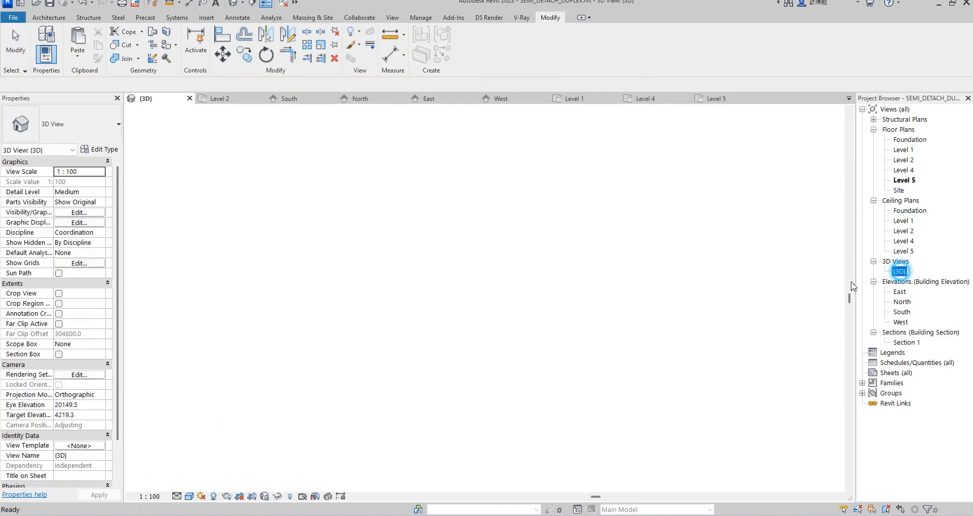
pyautogui.scroll(1, 403, 265)
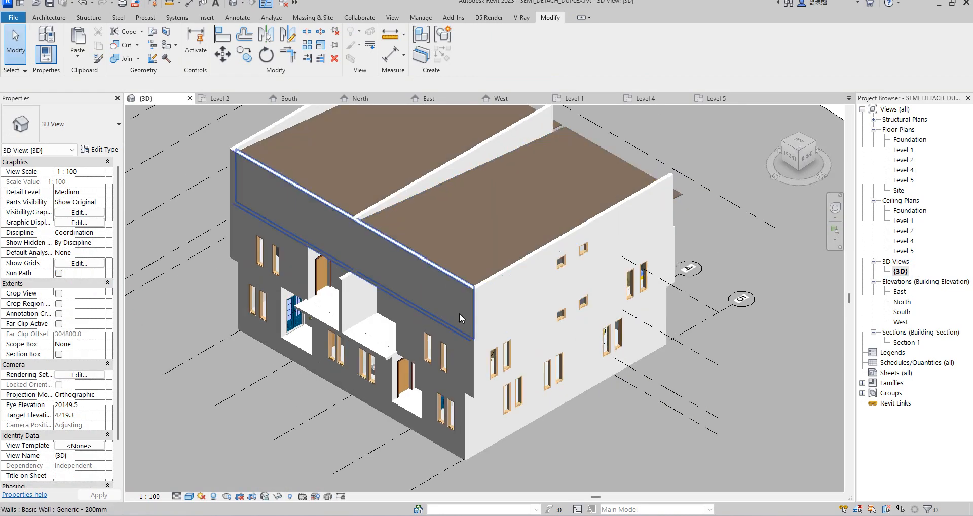
pyautogui.scroll(-2, 445, 294)
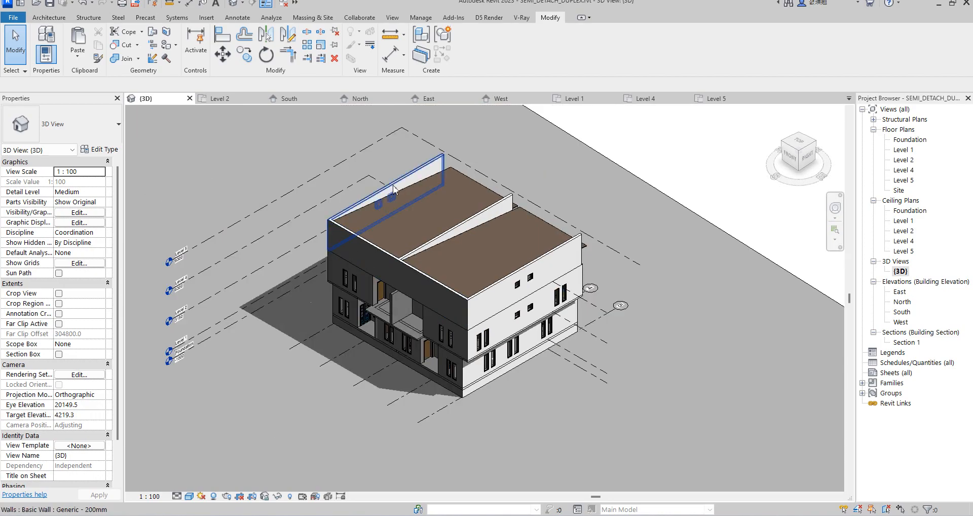
pyautogui.click(415, 175)
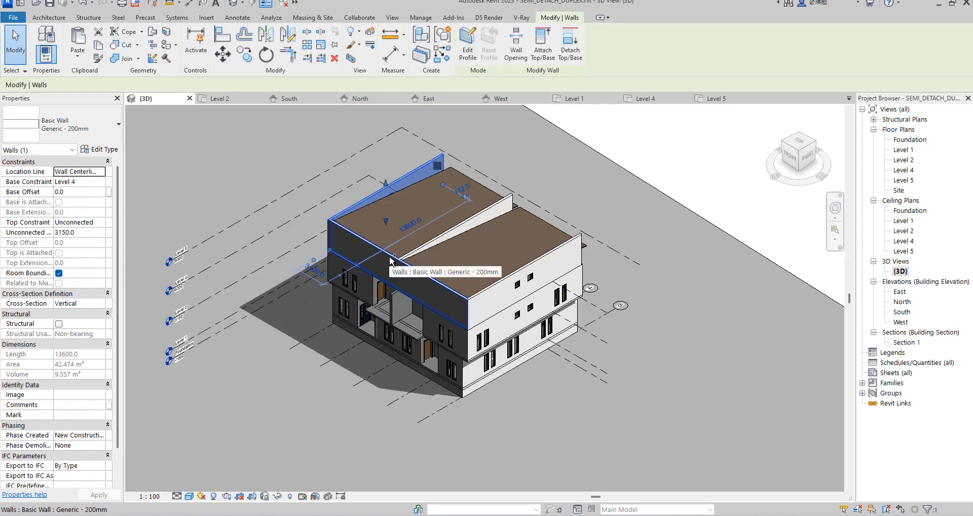
pyautogui.keyDown('ctrl'); pyautogui.click(541, 264); pyautogui.keyUp('ctrl')
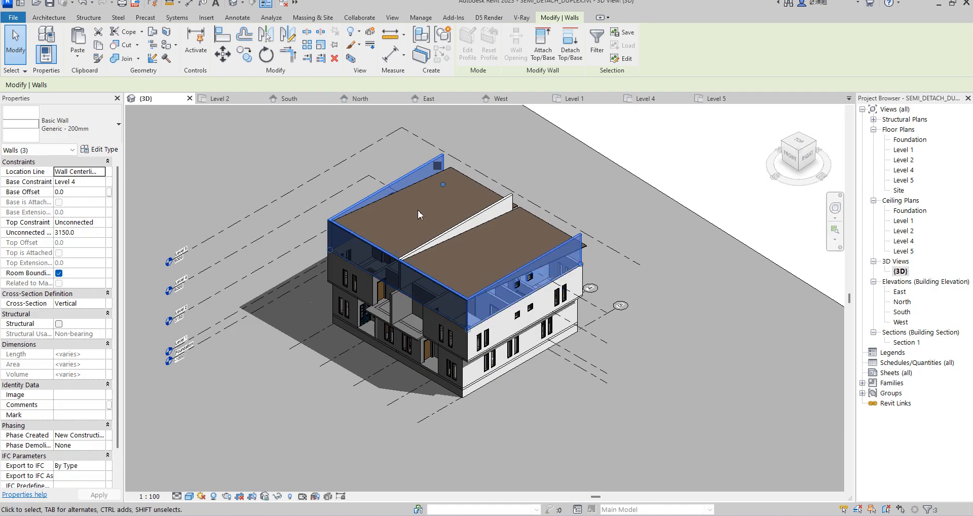
pyautogui.click(324, 158)
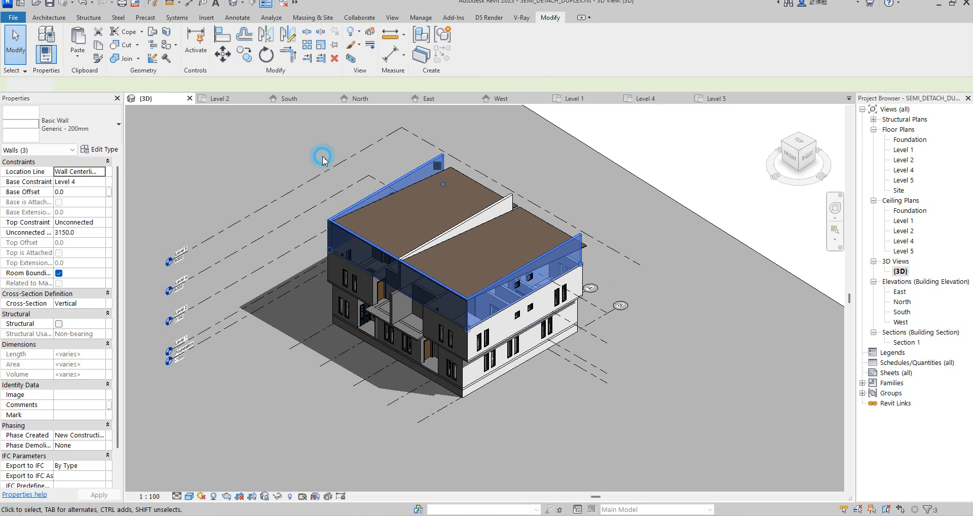
pyautogui.scroll(3, 399, 189)
pyautogui.scroll(-2, 446, 184)
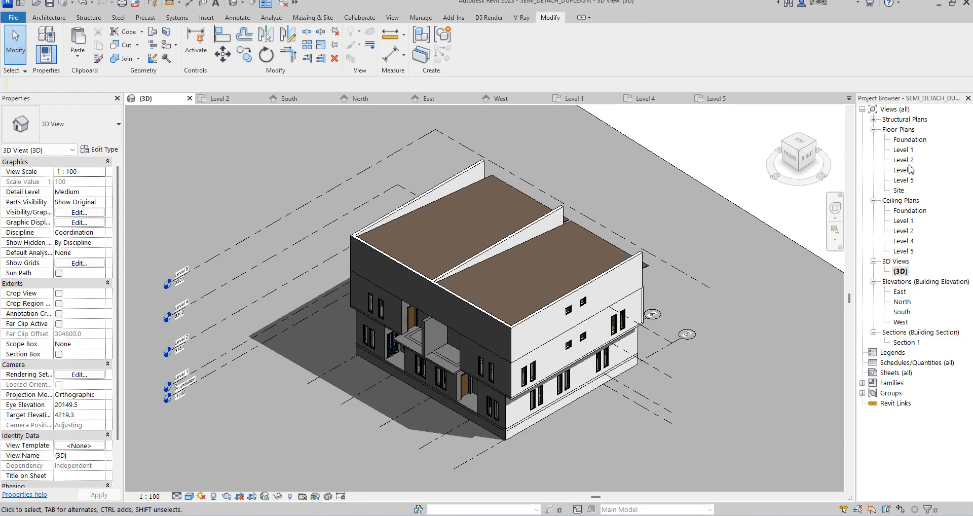
# - Assign the two Level 4 side walls and the south wall a duplicated basic wall type named Generic - 200mm 2
pyautogui.doubleClick(907, 170)
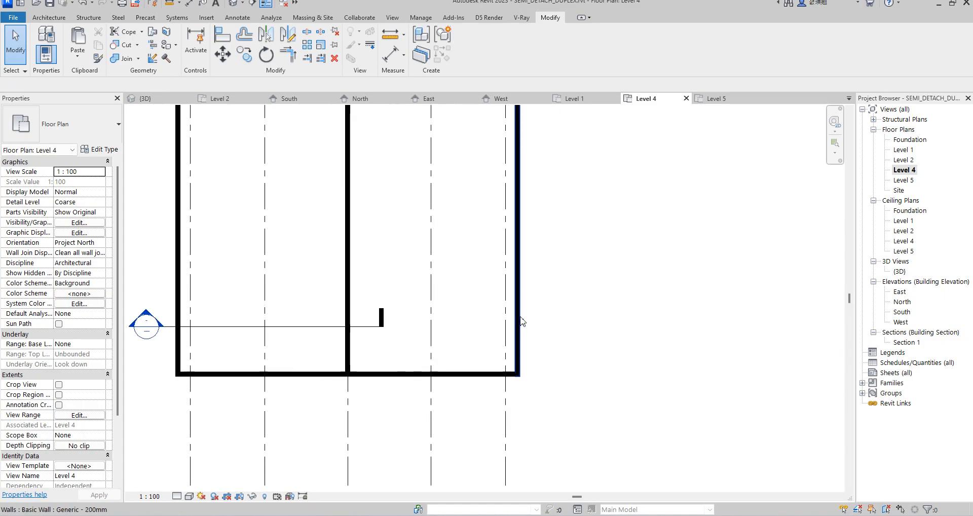
pyautogui.click(519, 318)
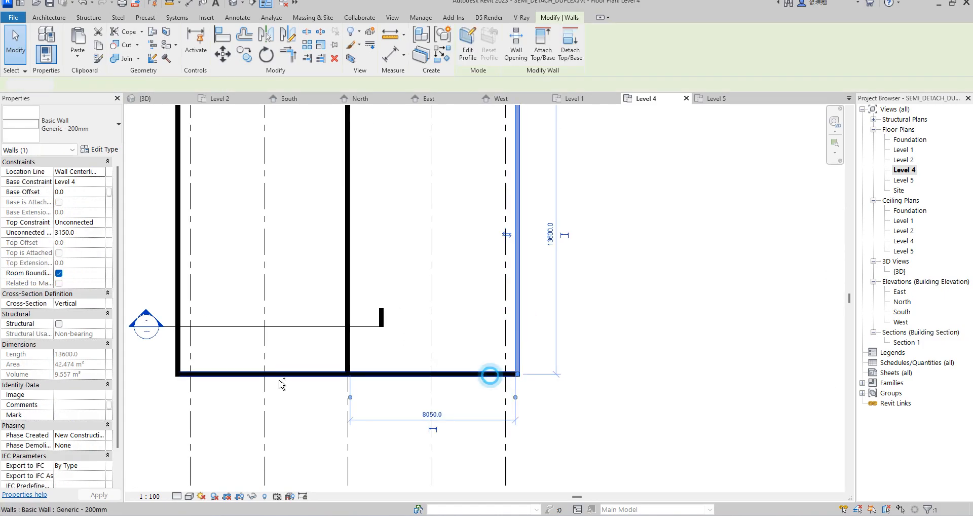
pyautogui.keyDown('ctrl'); pyautogui.click(491, 376); pyautogui.keyUp('ctrl')
pyautogui.keyDown('ctrl'); pyautogui.click(179, 310); pyautogui.keyUp('ctrl')
pyautogui.scroll(-2, 372, 340)
pyautogui.scroll(-1, 383, 348)
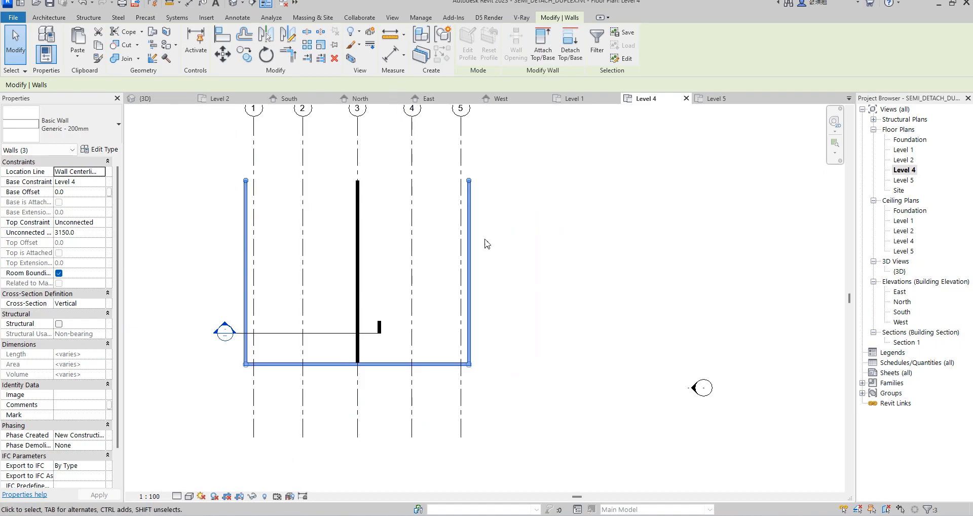
pyautogui.scroll(1, 483, 239)
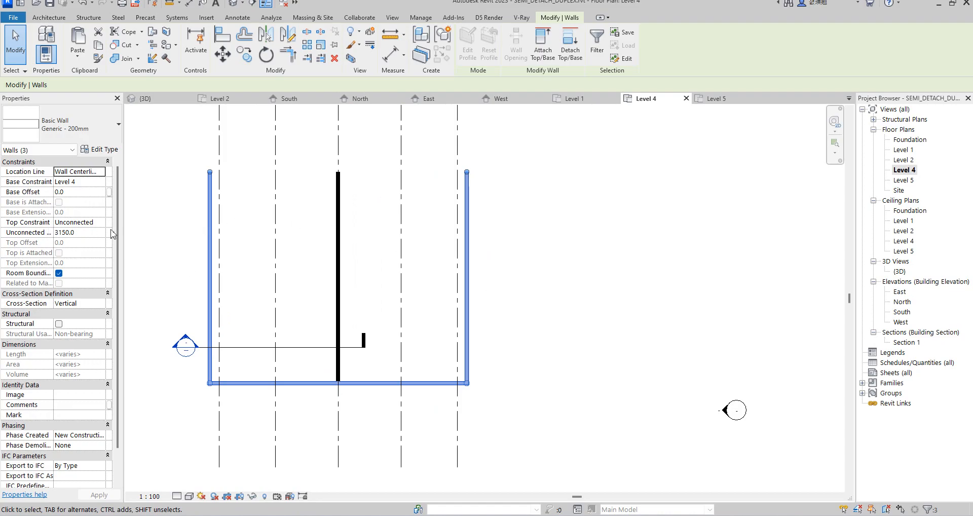
pyautogui.click(110, 152)
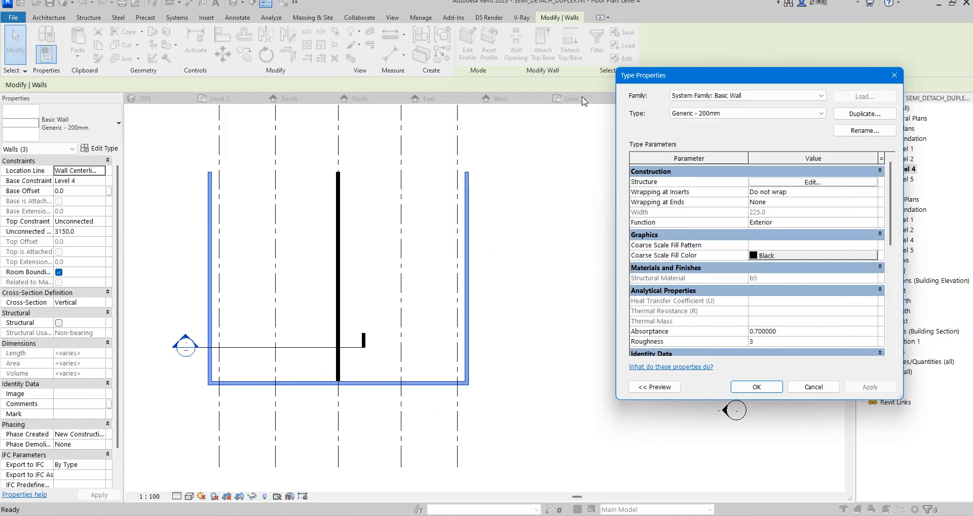
pyautogui.click(860, 115)
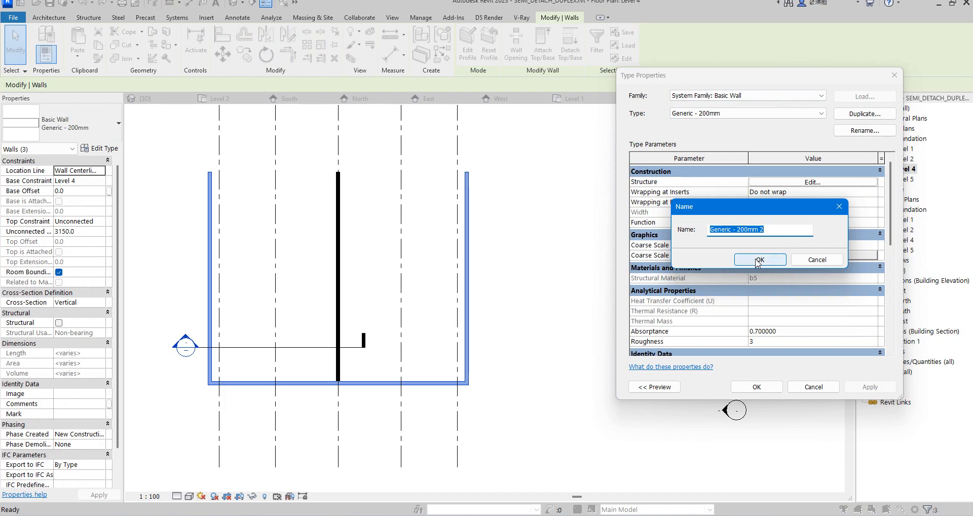
pyautogui.click(759, 260)
# - Set the structure layer thickness of the Generic - 200mm 2 wall type to 320 mm
pyautogui.click(812, 182)
pyautogui.click(770, 193)
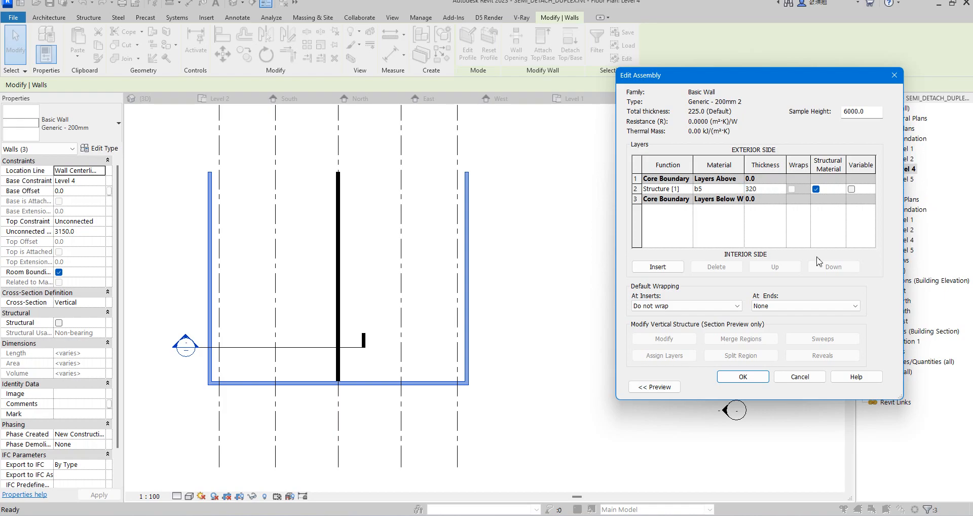
pyautogui.click(743, 378)
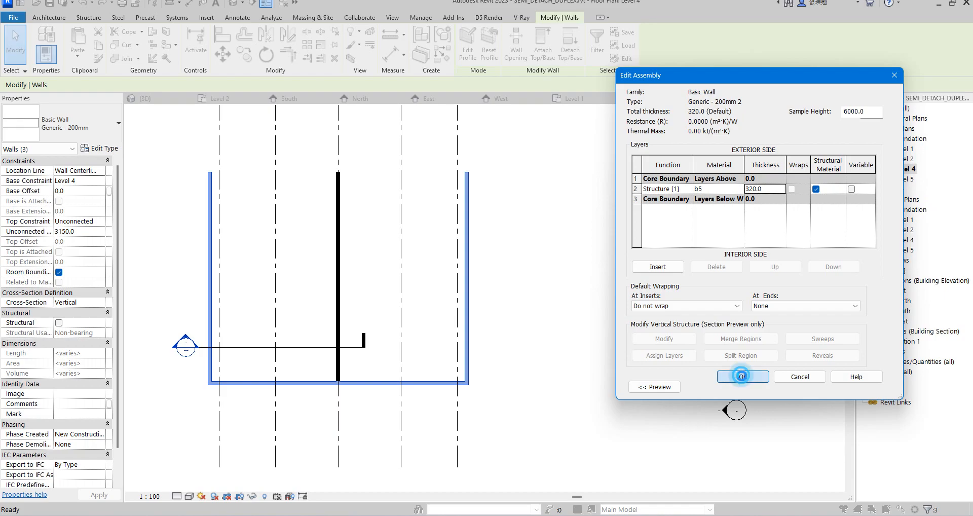
pyautogui.click(754, 387)
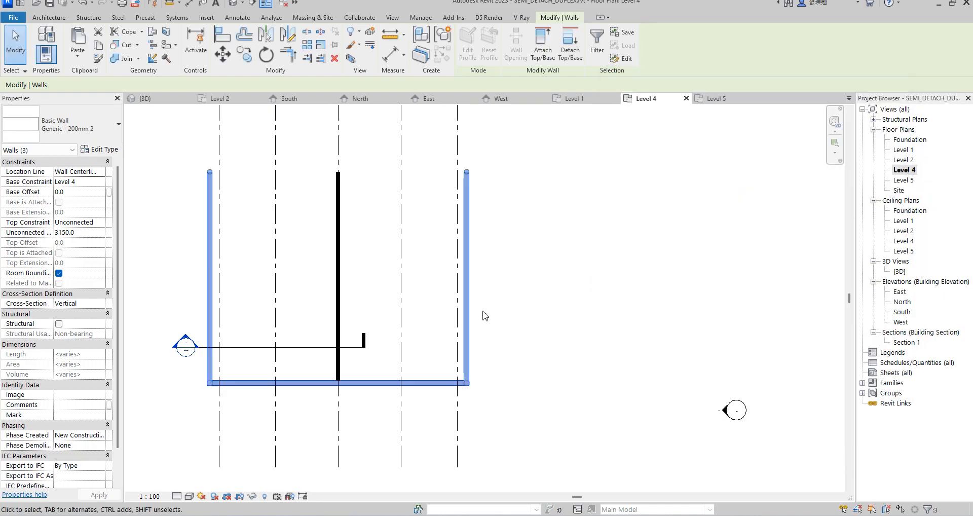
# - Delete the remaining small windows in the Level 4 side walls, working from the South elevation
pyautogui.doubleClick(902, 312)
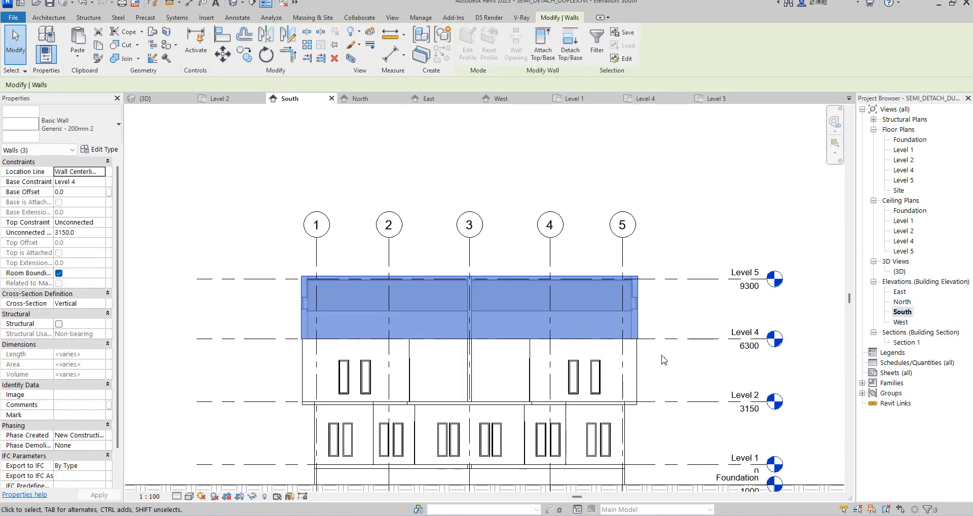
pyautogui.scroll(3, 639, 330)
pyautogui.scroll(-2, 659, 313)
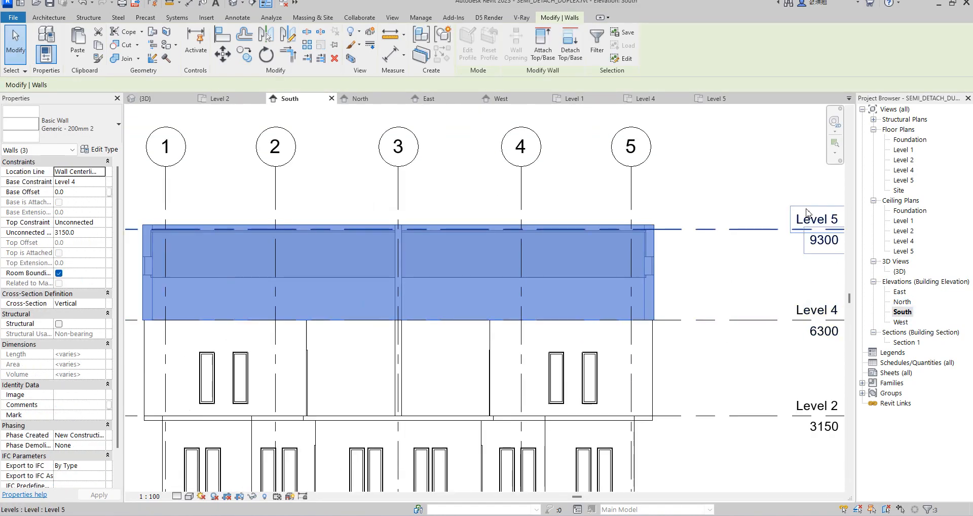
pyautogui.click(707, 266)
pyautogui.scroll(1, 607, 255)
pyautogui.scroll(-3, 607, 254)
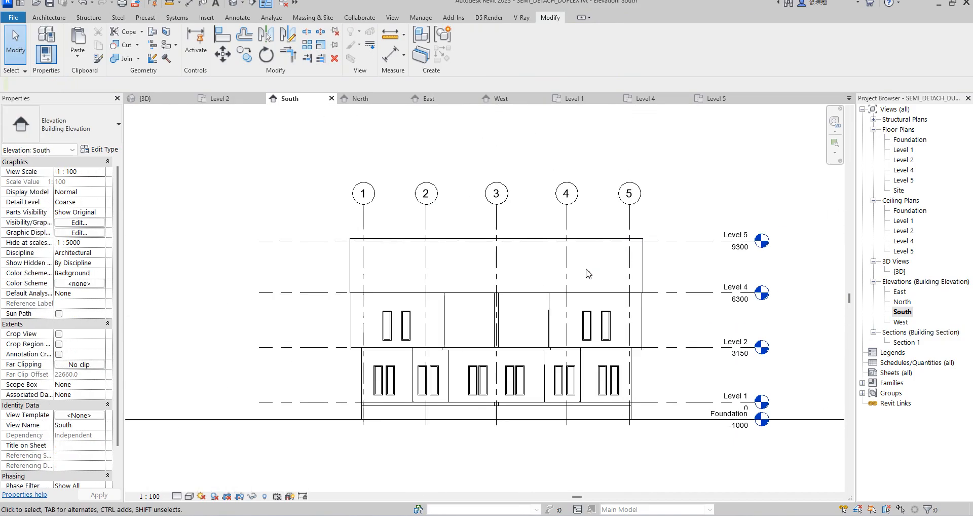
pyautogui.moveTo(318, 248); pyautogui.dragTo(678, 284)
pyautogui.press('Delete')
pyautogui.scroll(1, 633, 290)
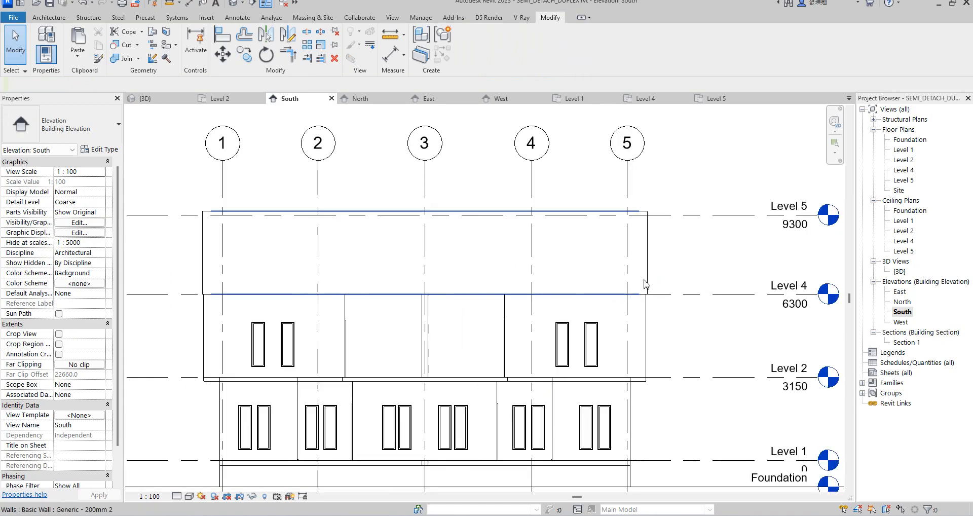
pyautogui.click(652, 280)
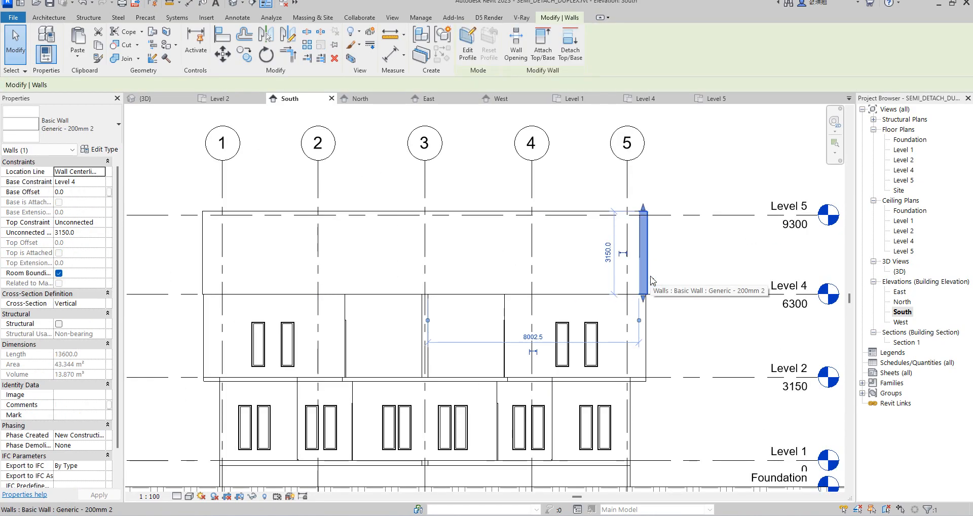
# - Set the base level of the Level 4 floor plan's underlay to Level 2
pyautogui.doubleClick(904, 170)
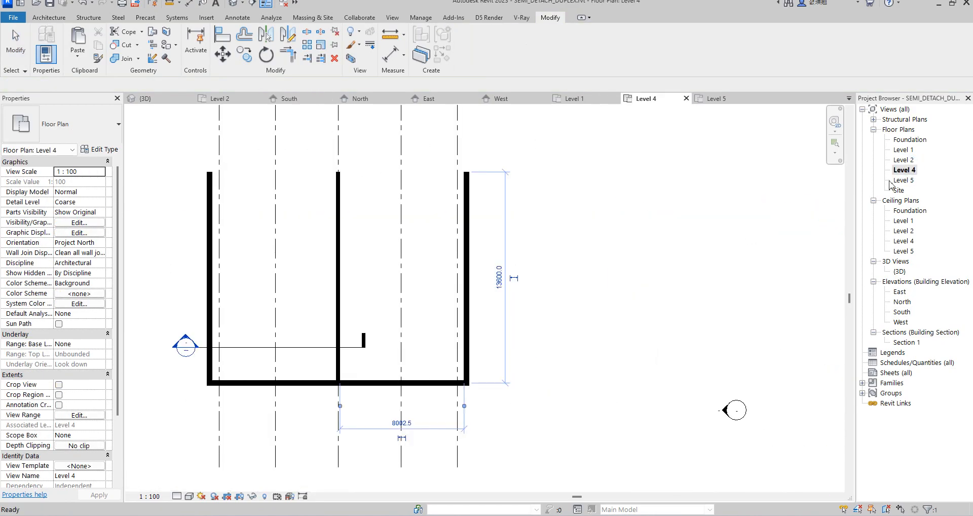
pyautogui.scroll(4, 469, 351)
pyautogui.scroll(-3, 469, 352)
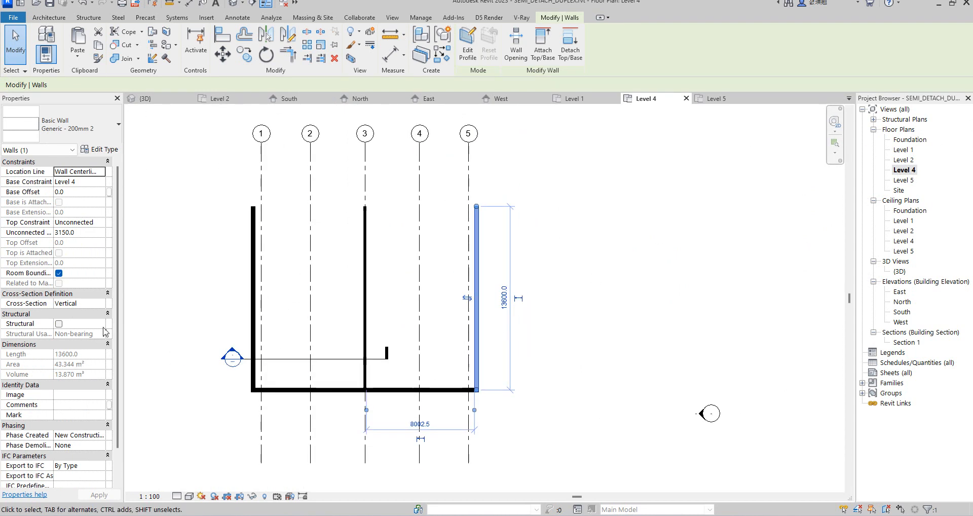
pyautogui.click(193, 328)
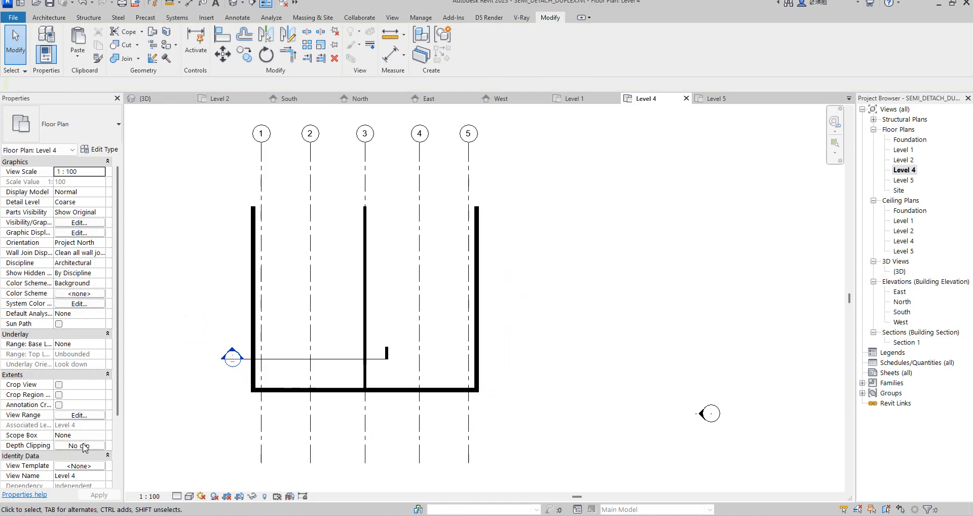
pyautogui.click(101, 345)
pyautogui.click(73, 379)
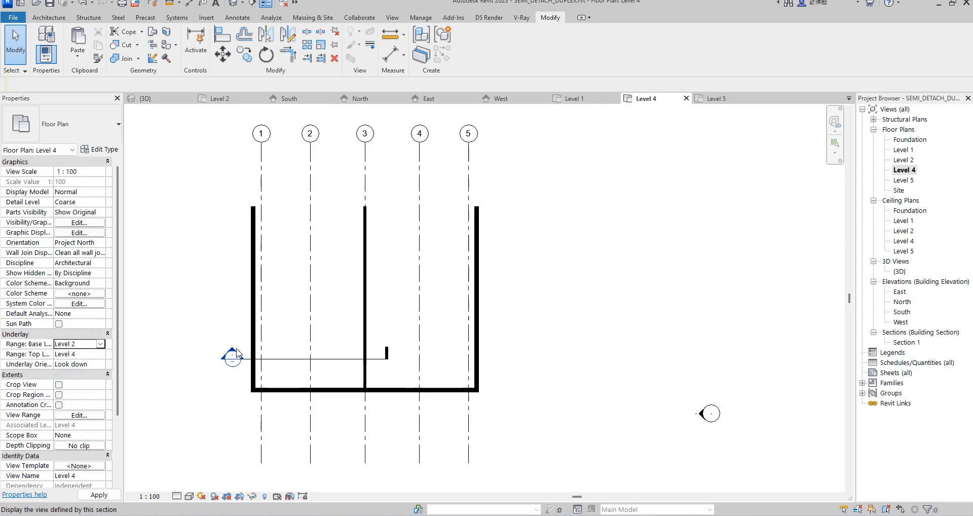
# - Align the inner face of the Level 4 side wall near grid 1 with the inner face of the underlay wall below
pyautogui.scroll(3, 248, 296)
pyautogui.scroll(3, 249, 297)
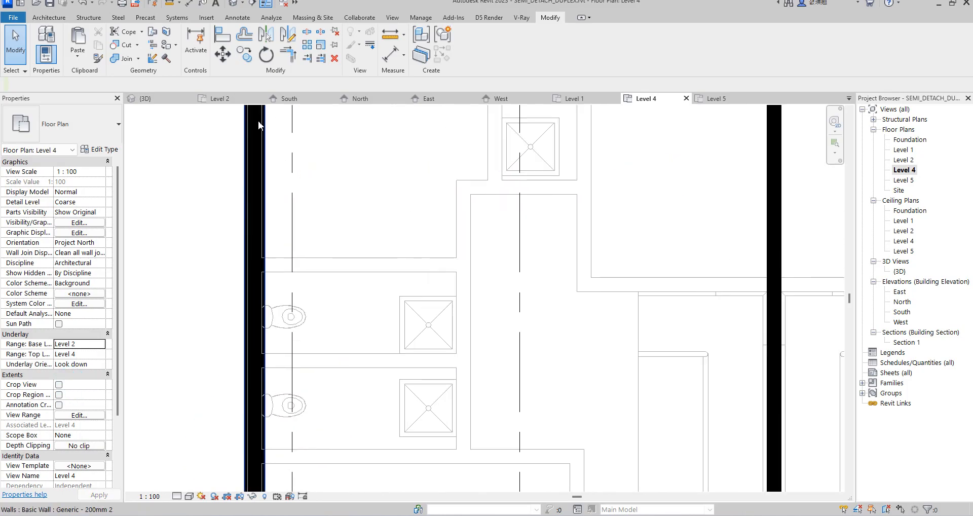
pyautogui.click(222, 37)
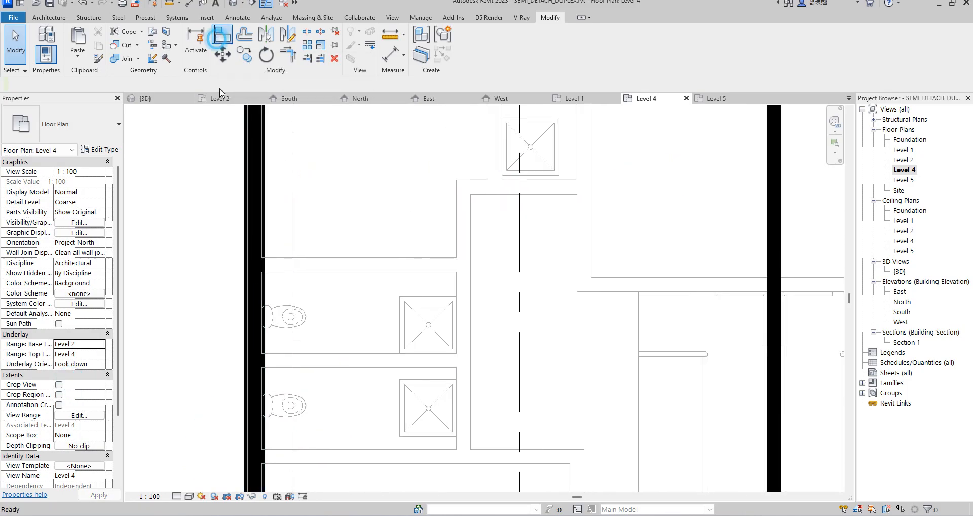
pyautogui.scroll(4, 261, 179)
pyautogui.click(265, 180)
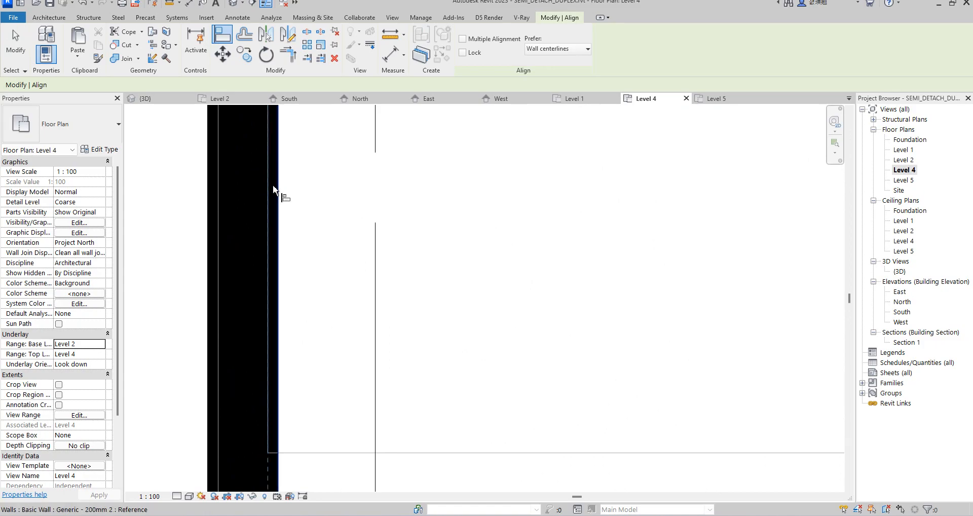
pyautogui.click(278, 201)
pyautogui.scroll(-5, 284, 208)
pyautogui.scroll(-2, 374, 385)
# - Align the inner faces of the remaining Level 4 outer walls, including the side wall near grid 5, with the underlay walls
pyautogui.scroll(8, 369, 316)
pyautogui.click(251, 192)
pyautogui.click(386, 179)
pyautogui.scroll(-3, 319, 323)
pyautogui.scroll(-3, 320, 323)
pyautogui.scroll(-2, 579, 246)
pyautogui.scroll(8, 456, 353)
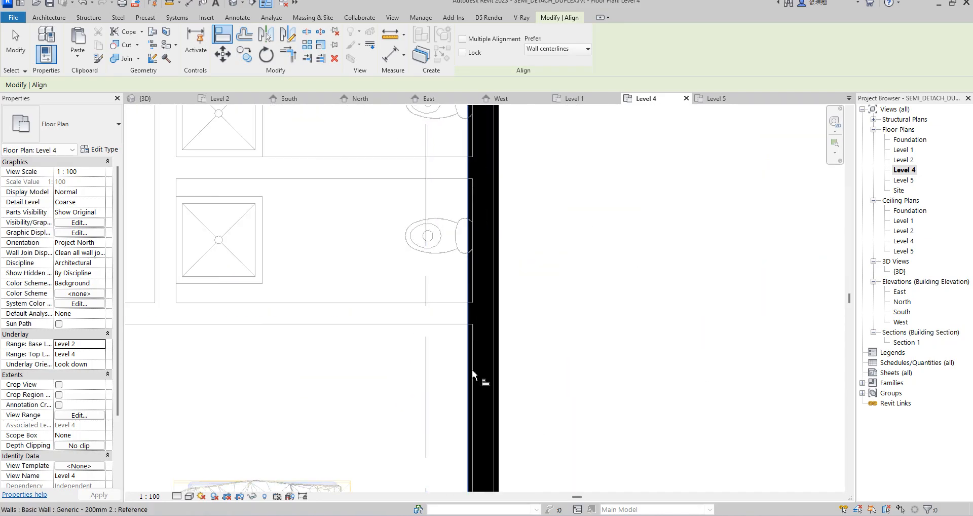
pyautogui.click(474, 374)
pyautogui.scroll(-5, 578, 282)
pyautogui.rightClick(580, 253)
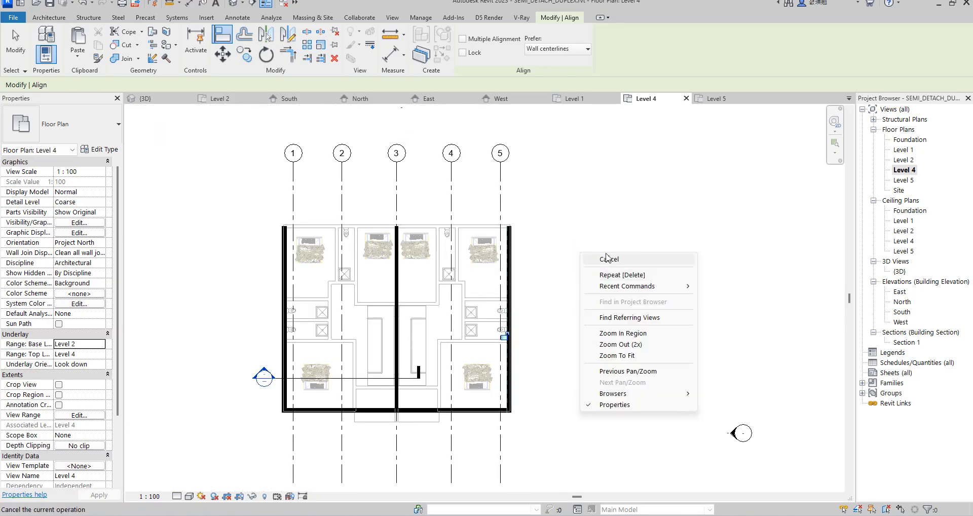
pyautogui.click(568, 238)
pyautogui.scroll(2, 479, 223)
pyautogui.rightClick(626, 191)
pyautogui.click(654, 202)
# - Align the north end of the Level 4 side wall near grid 5 with the outer face of the underlay's north wall
pyautogui.scroll(3, 513, 218)
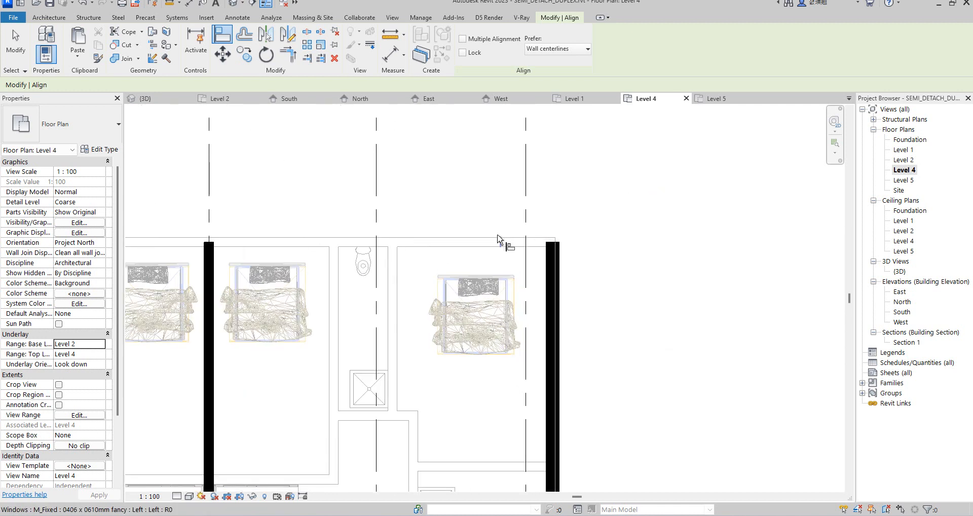
pyautogui.click(501, 241)
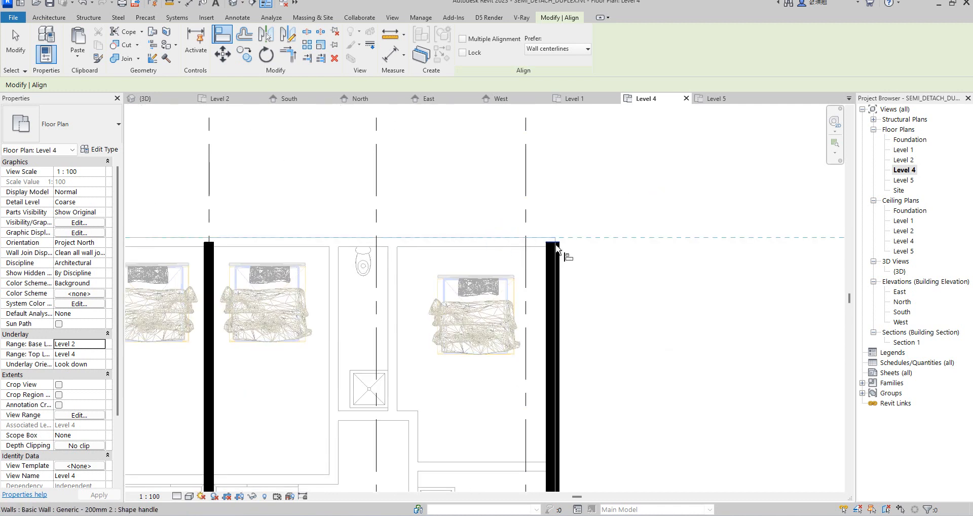
pyautogui.scroll(-2, 561, 243)
pyautogui.click(439, 237)
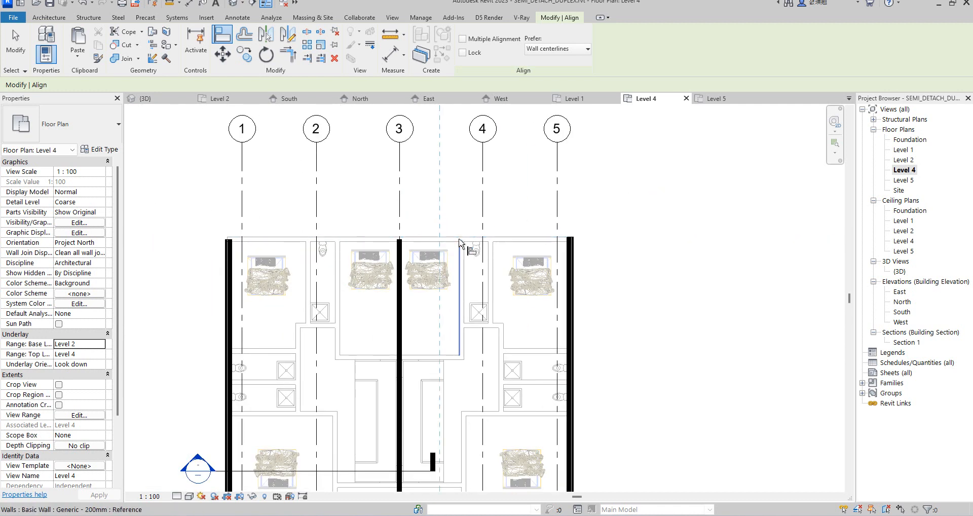
# - Align the north ends of the grid 3 party wall and the side wall near grid 1 with the underlay north wall's outer face
pyautogui.scroll(3, 408, 238)
pyautogui.click(410, 215)
pyautogui.click(410, 236)
pyautogui.click(389, 242)
pyautogui.click(331, 236)
pyautogui.scroll(-1, 496, 214)
pyautogui.scroll(3, 315, 223)
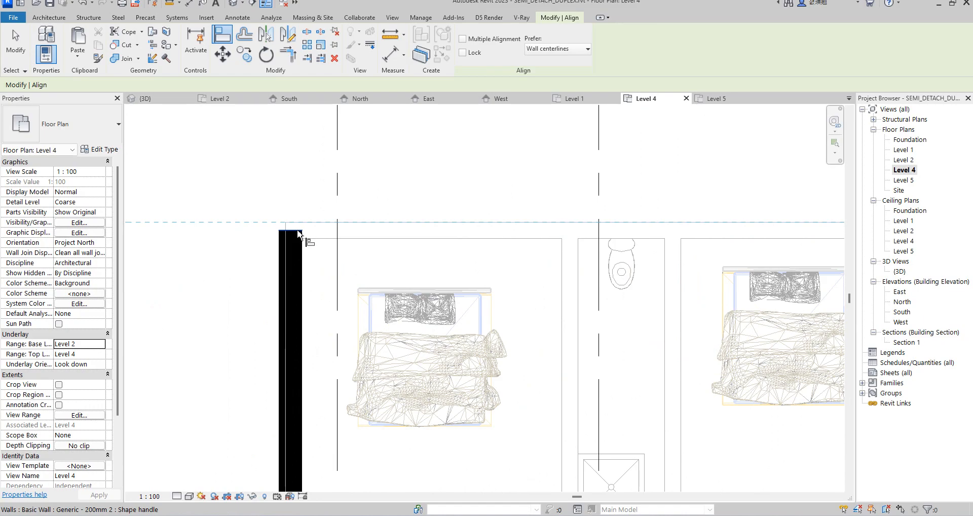
pyautogui.click(298, 233)
pyautogui.scroll(-5, 306, 234)
pyautogui.click(386, 209)
pyautogui.rightClick(387, 201)
pyautogui.click(417, 209)
pyautogui.scroll(-3, 365, 207)
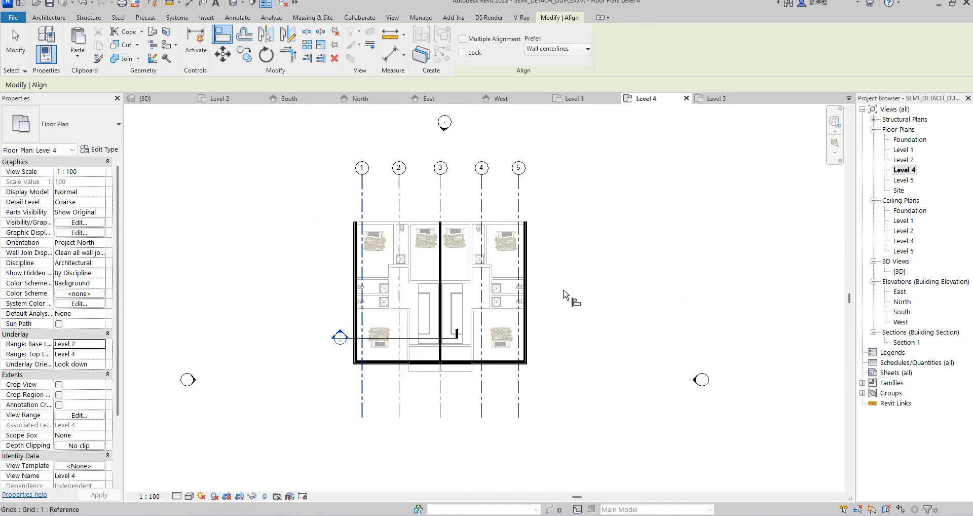
# - Examine in the 3D view how the thicker Level 4 walls sit on the walls below and around the roofs
pyautogui.doubleClick(898, 272)
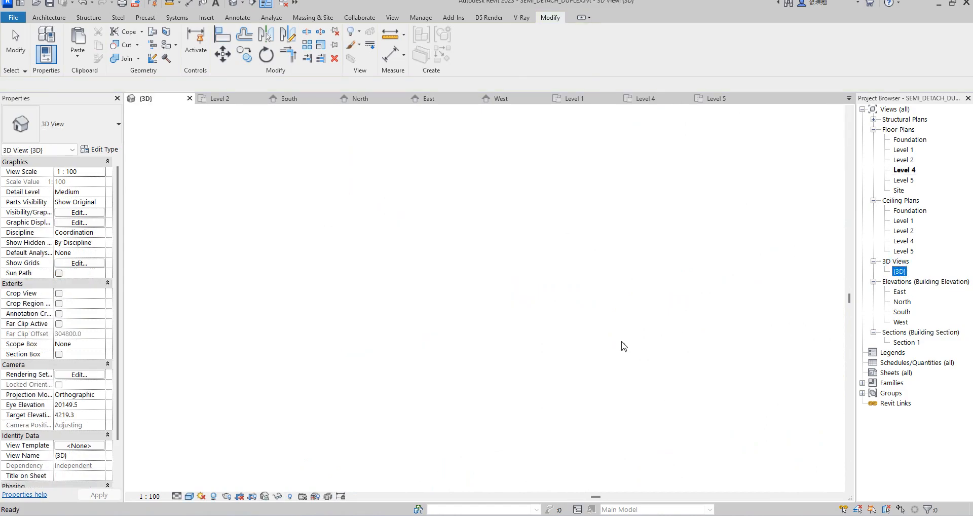
pyautogui.scroll(-3, 507, 392)
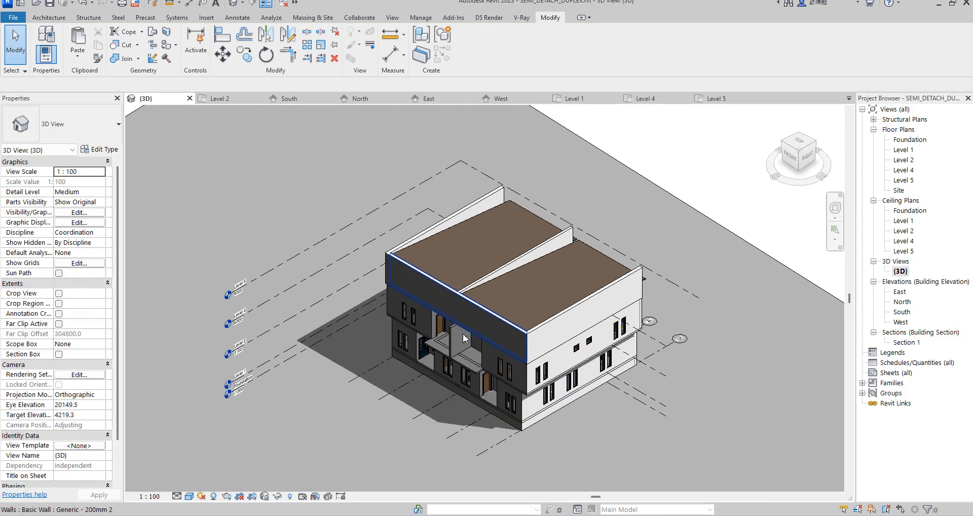
pyautogui.scroll(6, 433, 321)
pyautogui.scroll(-4, 457, 288)
pyautogui.scroll(2, 517, 345)
pyautogui.scroll(-2, 535, 350)
pyautogui.scroll(-2, 538, 352)
pyautogui.scroll(2, 553, 344)
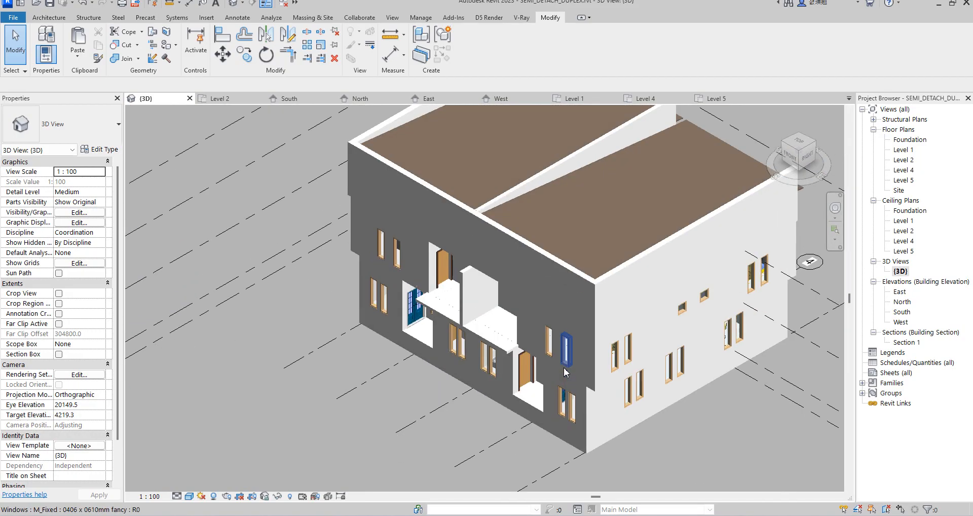
pyautogui.scroll(1, 559, 339)
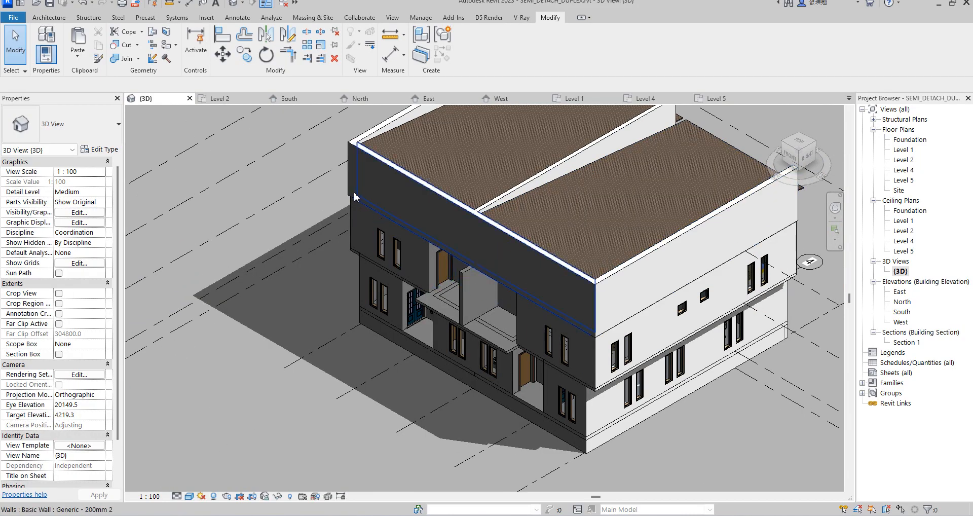
pyautogui.scroll(-2, 358, 199)
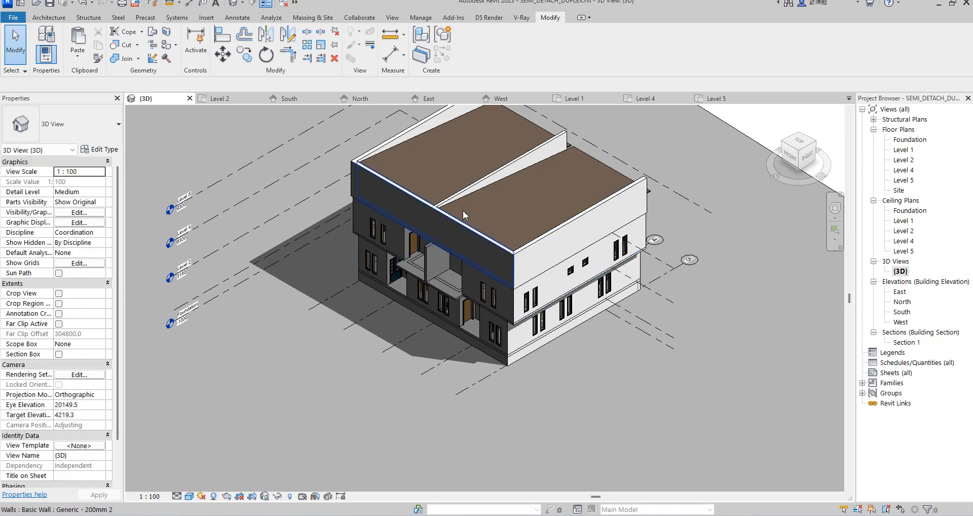
pyautogui.scroll(3, 480, 242)
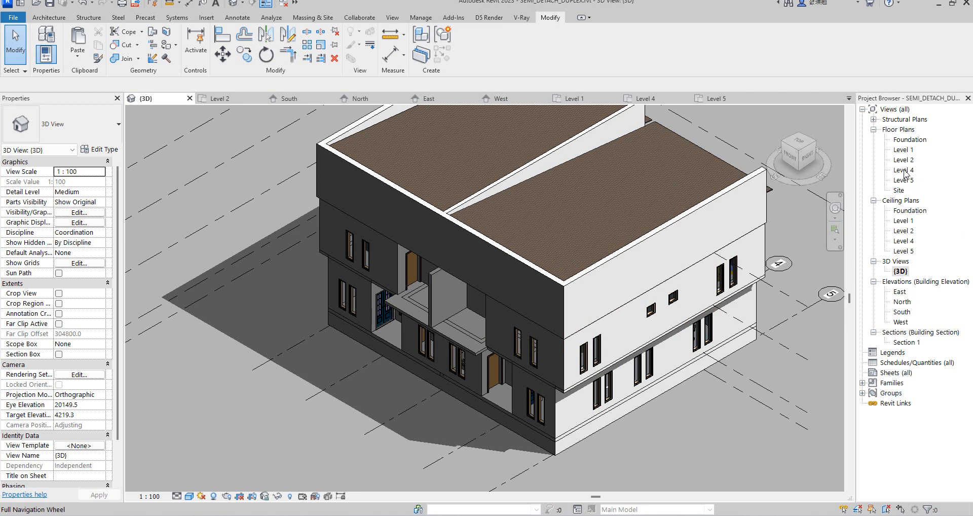
# - Start an in-place Casework model named Casework 1 in the Level 4 floor plan
pyautogui.doubleClick(904, 171)
pyautogui.click(42, 20)
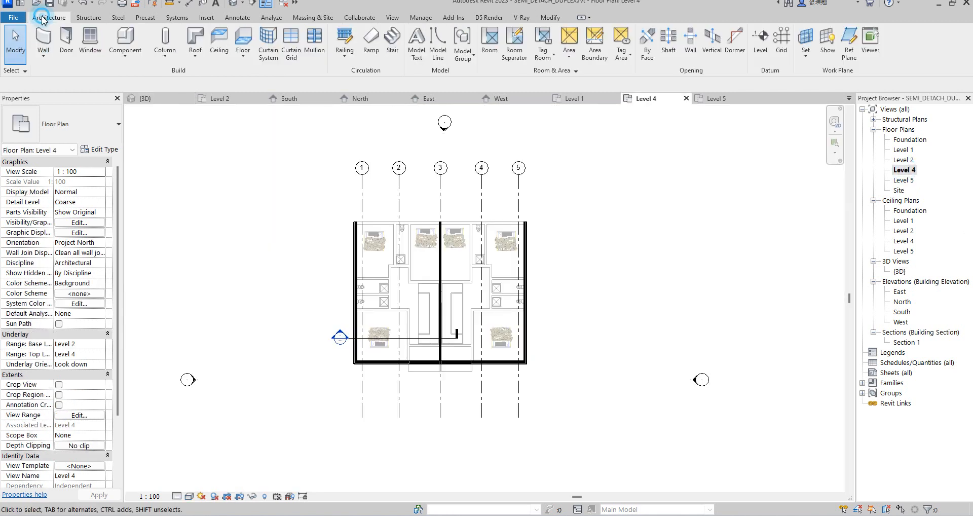
pyautogui.click(129, 33)
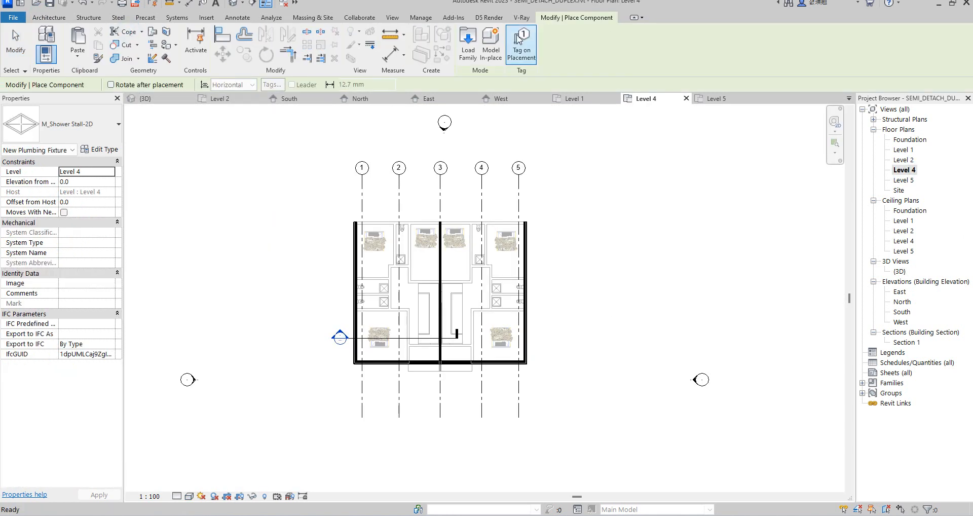
pyautogui.click(486, 48)
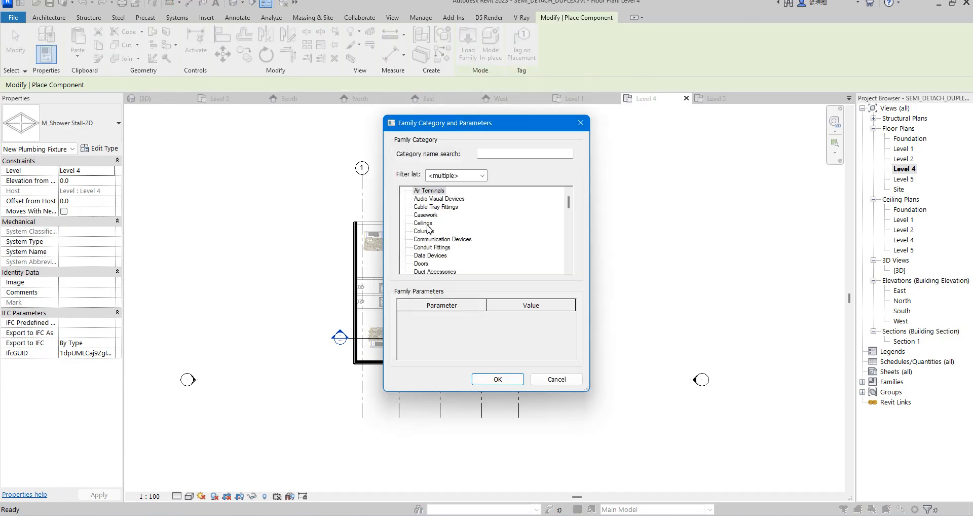
pyautogui.click(499, 379)
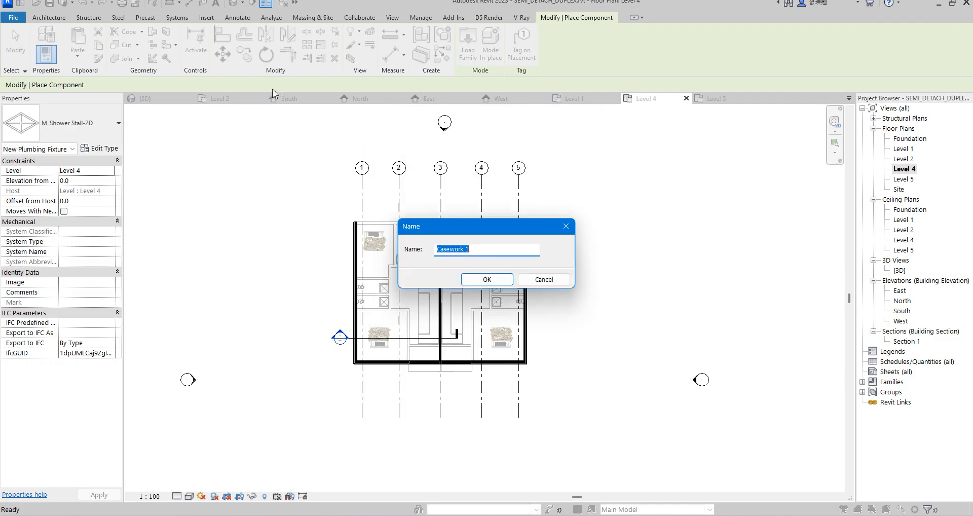
pyautogui.click(486, 279)
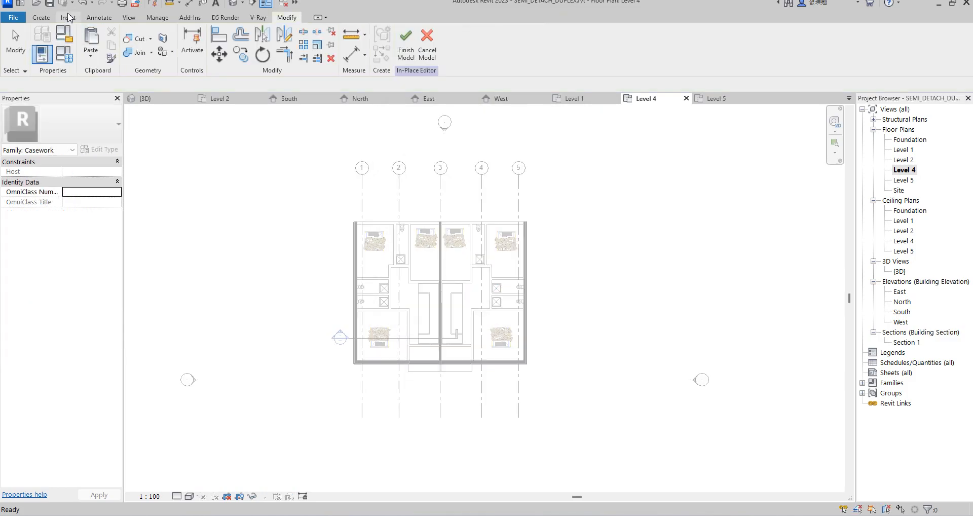
# - Start a sweep and sketch its path as a rectangle around the outer faces of the Level 4 walls
pyautogui.click(40, 18)
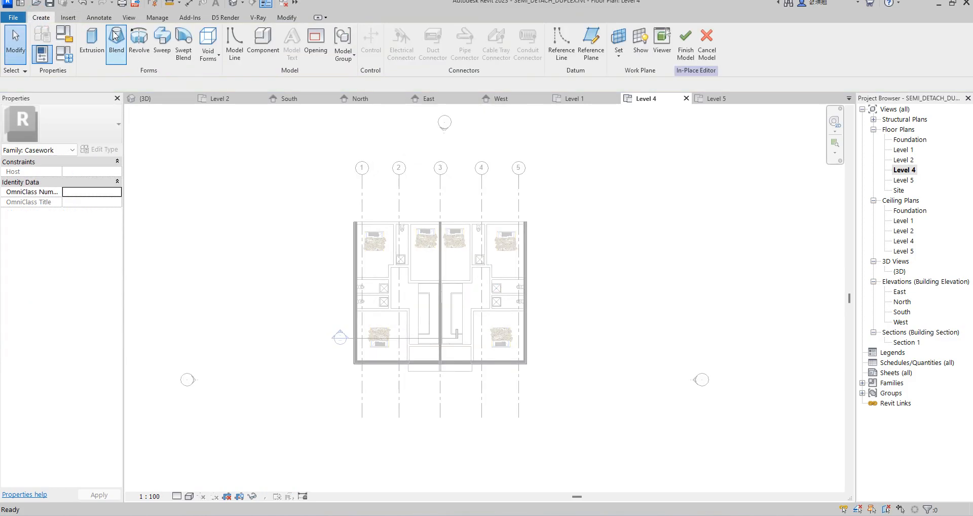
pyautogui.click(162, 41)
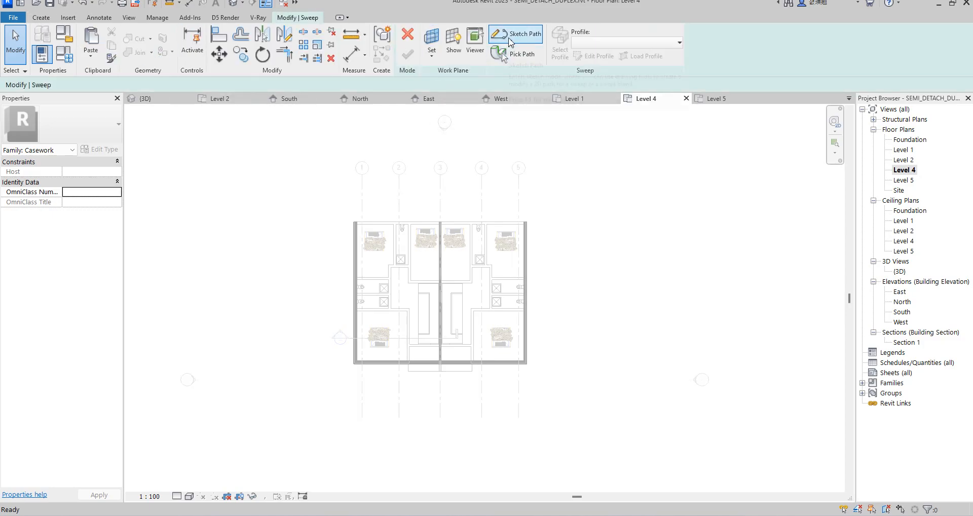
pyautogui.click(527, 36)
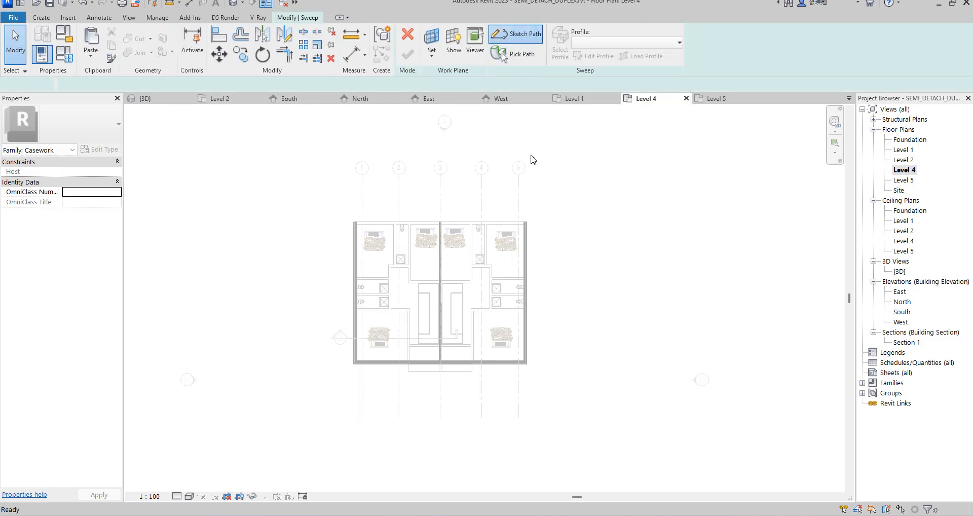
pyautogui.scroll(5, 539, 219)
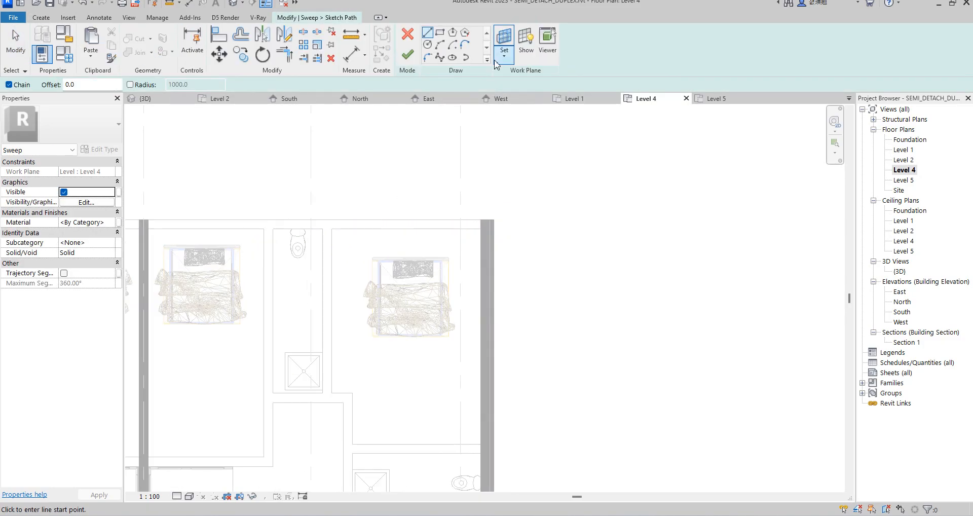
pyautogui.click(441, 34)
pyautogui.click(492, 220)
pyautogui.scroll(-2, 647, 147)
pyautogui.scroll(-3, 557, 253)
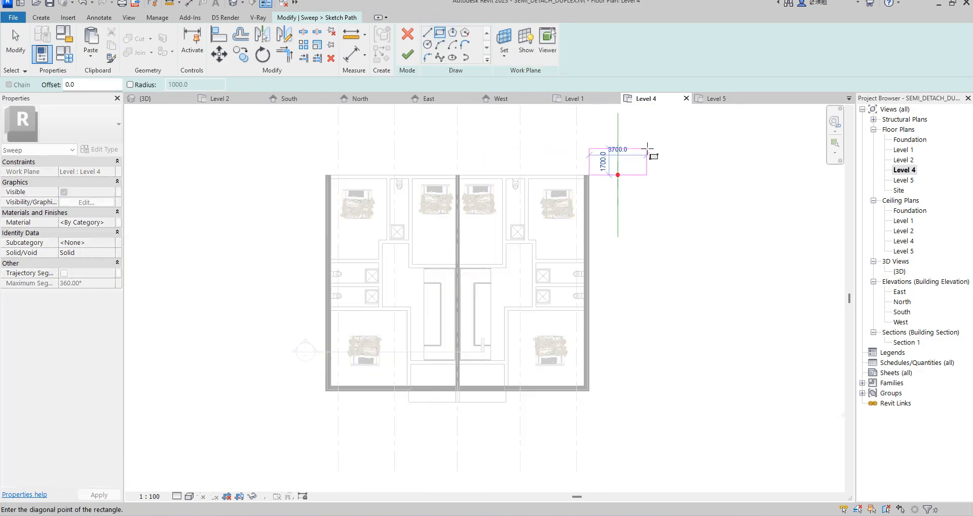
pyautogui.scroll(3, 327, 395)
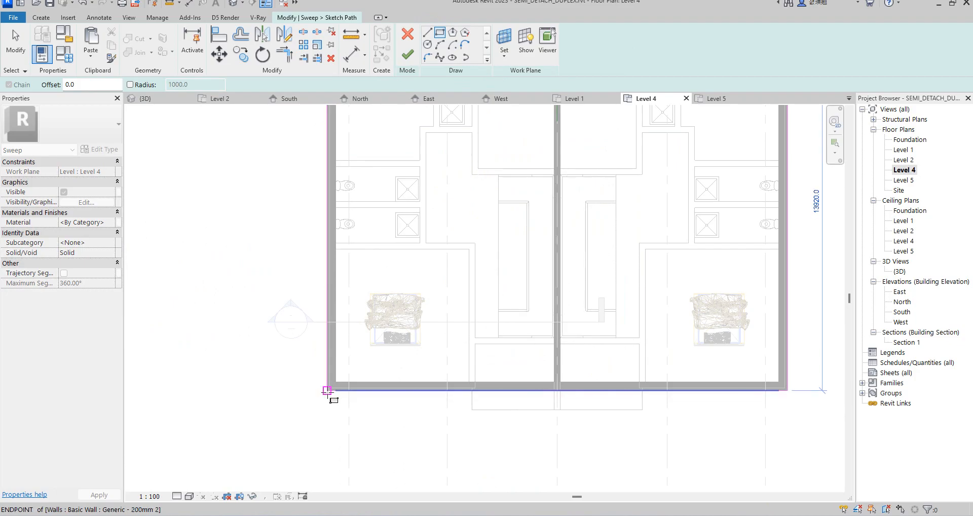
pyautogui.click(327, 390)
pyautogui.rightClick(268, 315)
pyautogui.click(303, 324)
pyautogui.rightClick(269, 307)
pyautogui.click(303, 315)
pyautogui.scroll(-4, 406, 242)
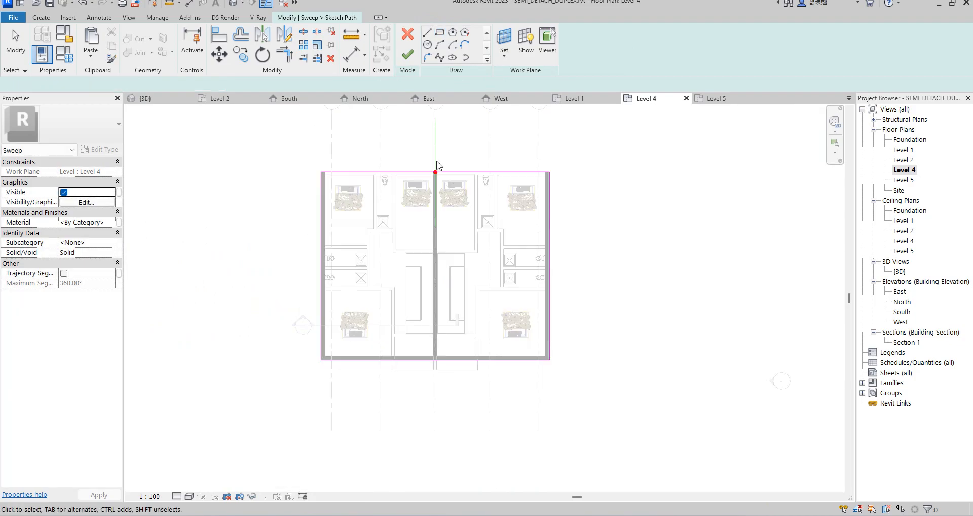
# - Delete the north line of the sweep path and finish the three-sided path
pyautogui.click(457, 175)
pyautogui.press('Escape')
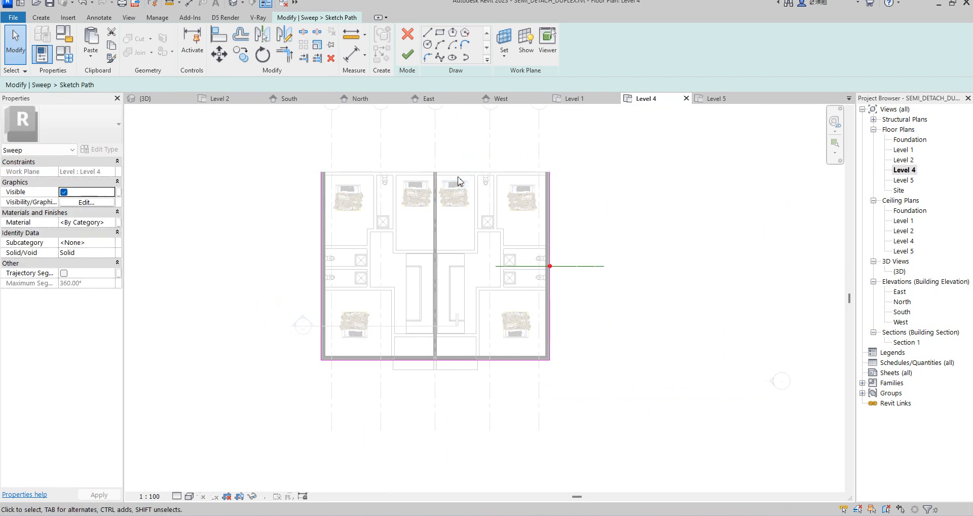
pyautogui.scroll(1, 563, 217)
pyautogui.click(406, 56)
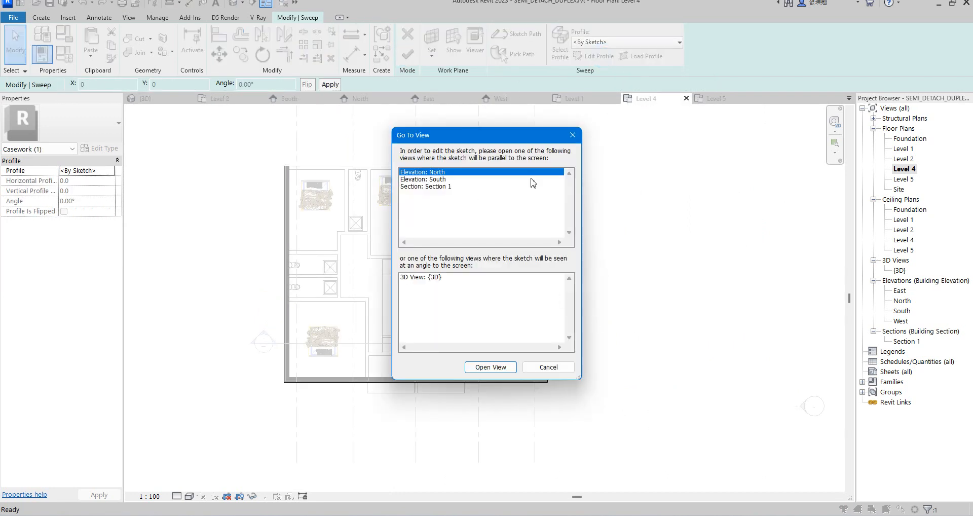
# - In the South elevation, sketch a closed rectangular profile about 440 by 140 mm on top of the Level 4 wall near grid 5
pyautogui.click(439, 179)
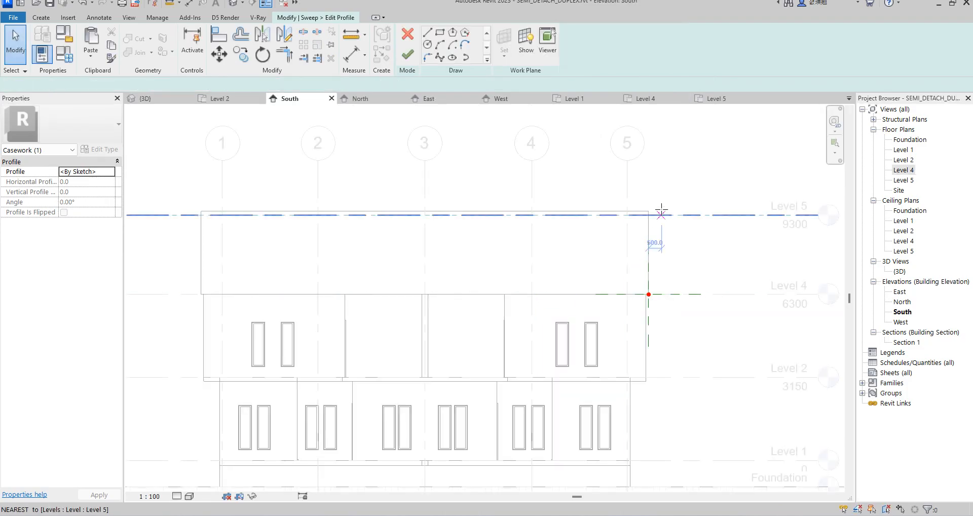
pyautogui.scroll(2, 659, 212)
pyautogui.scroll(2, 642, 217)
pyautogui.click(602, 209)
pyautogui.scroll(2, 657, 200)
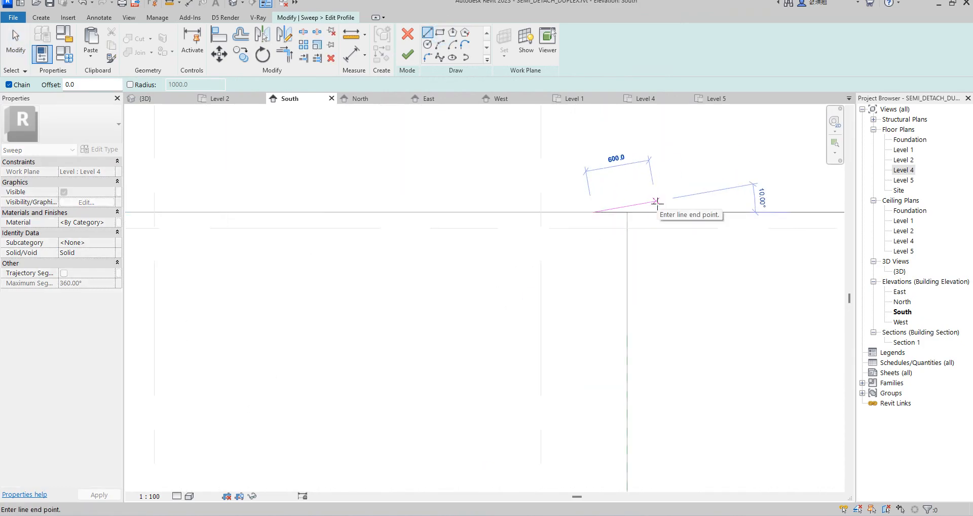
pyautogui.click(635, 215)
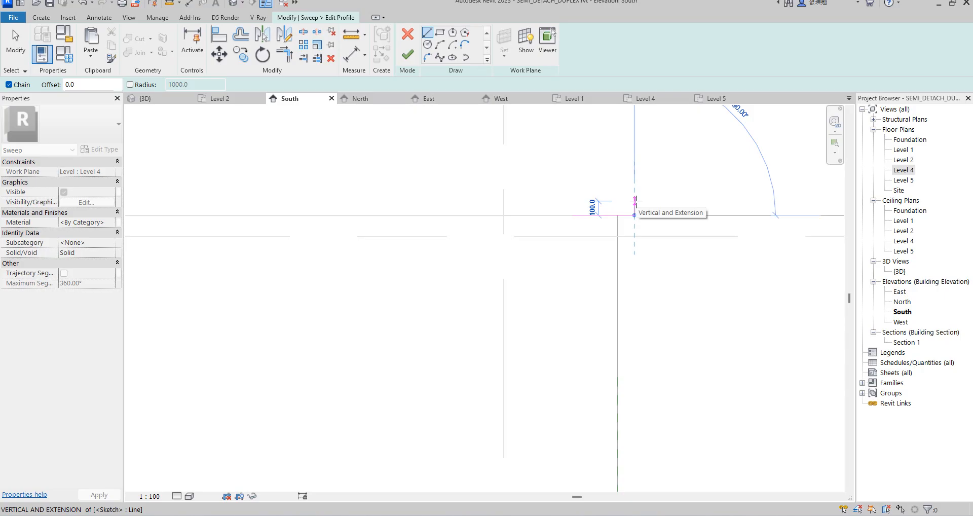
pyautogui.click(635, 195)
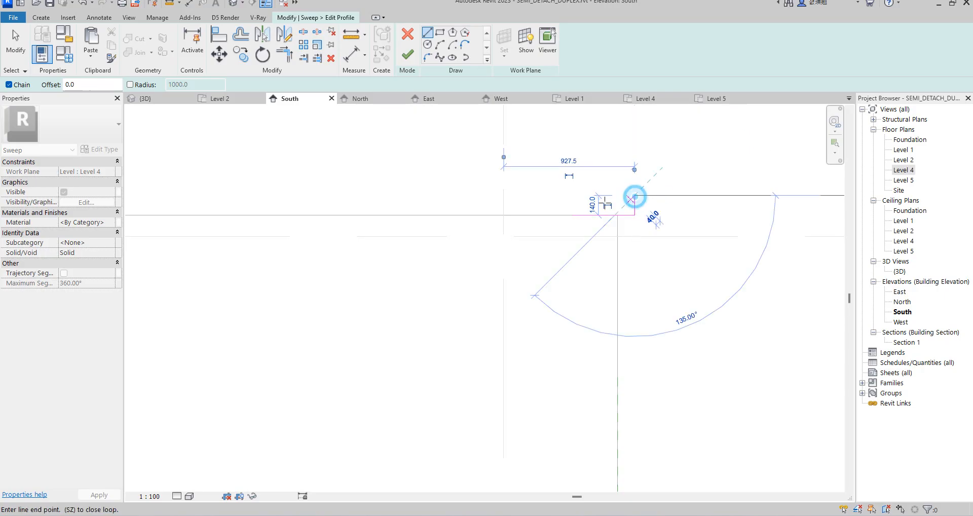
pyautogui.click(573, 196)
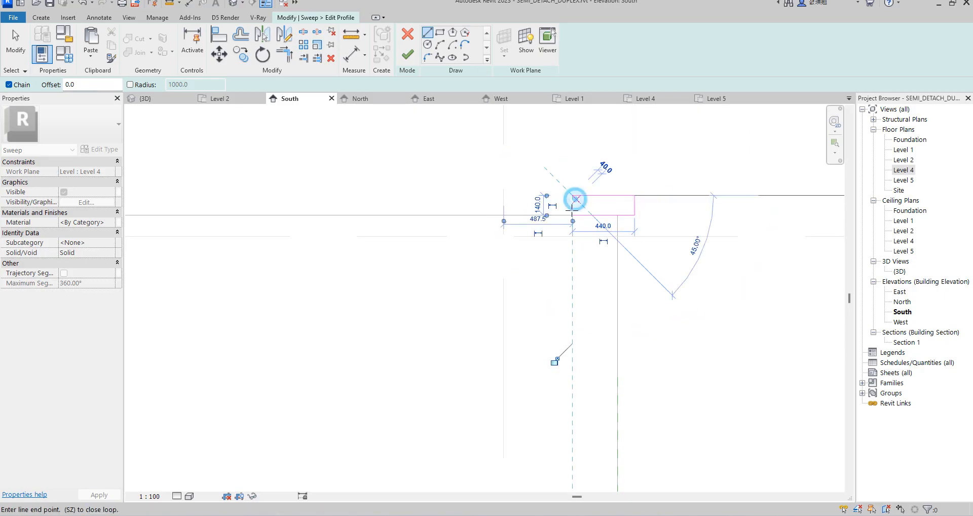
pyautogui.click(572, 215)
pyautogui.rightClick(617, 104)
pyautogui.click(631, 111)
pyautogui.rightClick(606, 153)
pyautogui.click(628, 158)
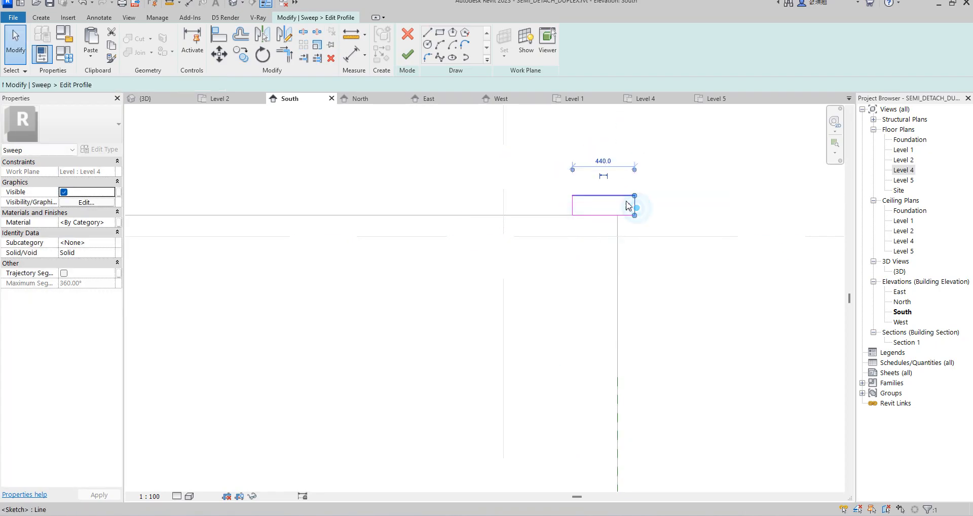
# - Stretch the profile's outer edge away from the wall to a width of about 540 mm
pyautogui.click(630, 206)
pyautogui.scroll(2, 629, 204)
pyautogui.moveTo(643, 207); pyautogui.dragTo(674, 208)
pyautogui.click(700, 209)
pyautogui.scroll(-2, 669, 214)
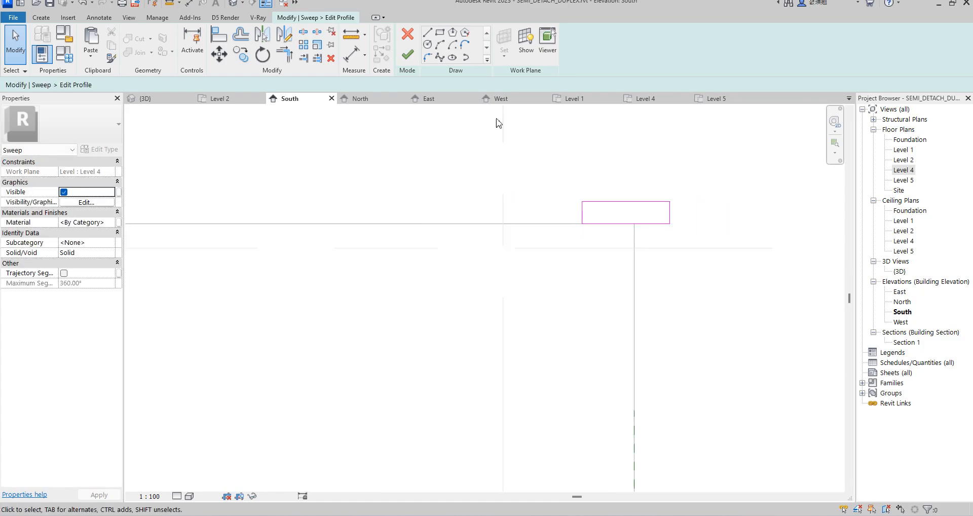
pyautogui.click(427, 33)
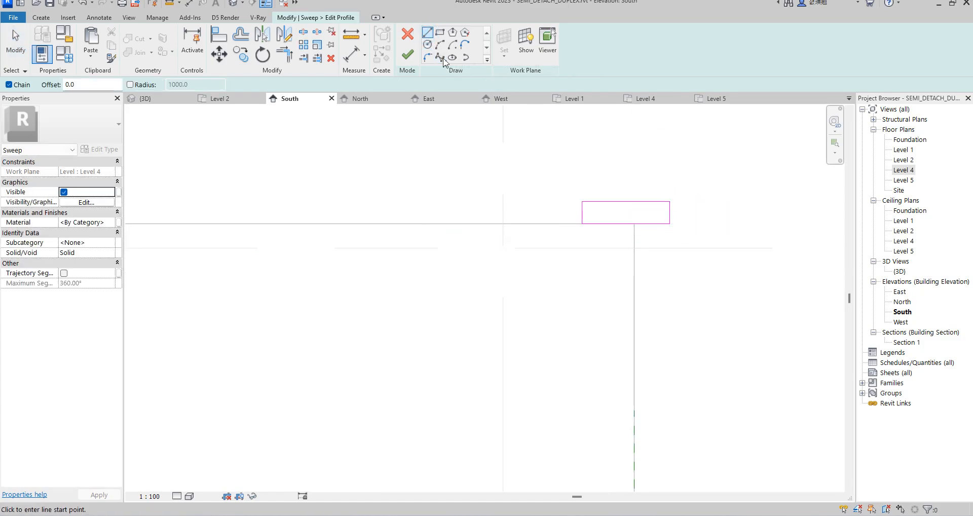
pyautogui.click(357, 56)
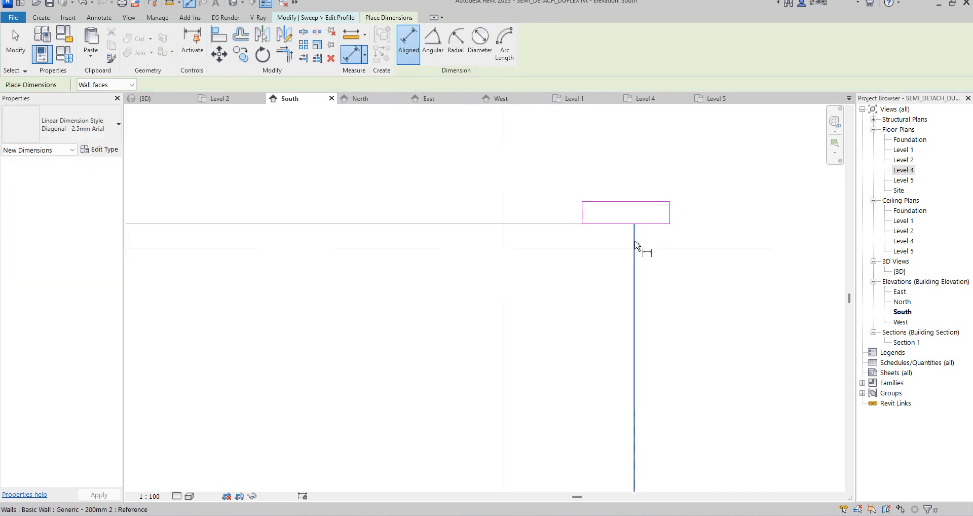
pyautogui.click(634, 241)
pyautogui.click(679, 217)
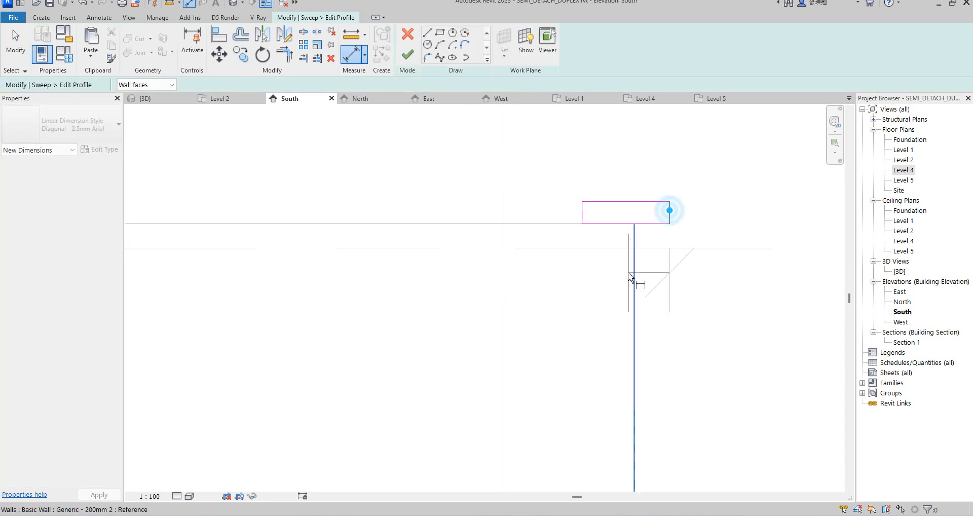
pyautogui.press('Escape')
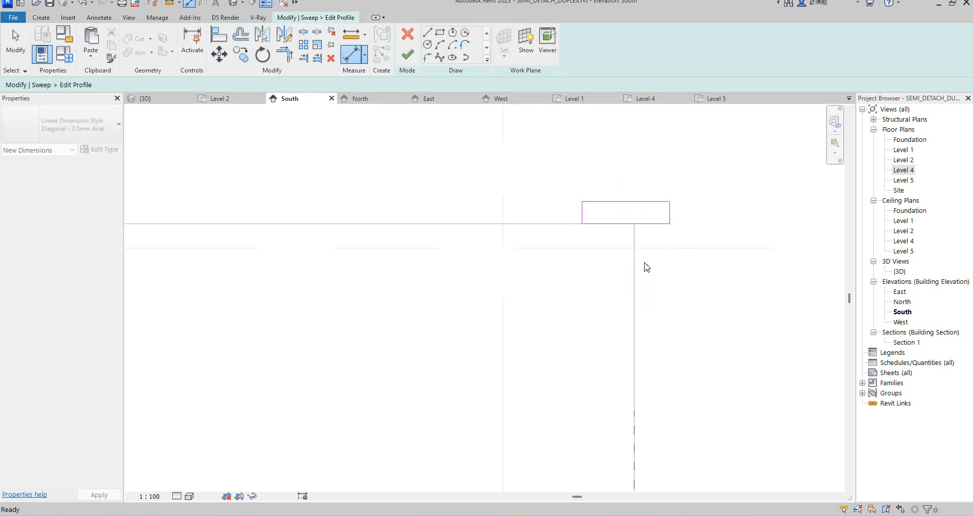
pyautogui.press('Escape')
pyautogui.scroll(-3, 580, 226)
pyautogui.scroll(2, 599, 170)
pyautogui.rightClick(617, 162)
pyautogui.click(645, 172)
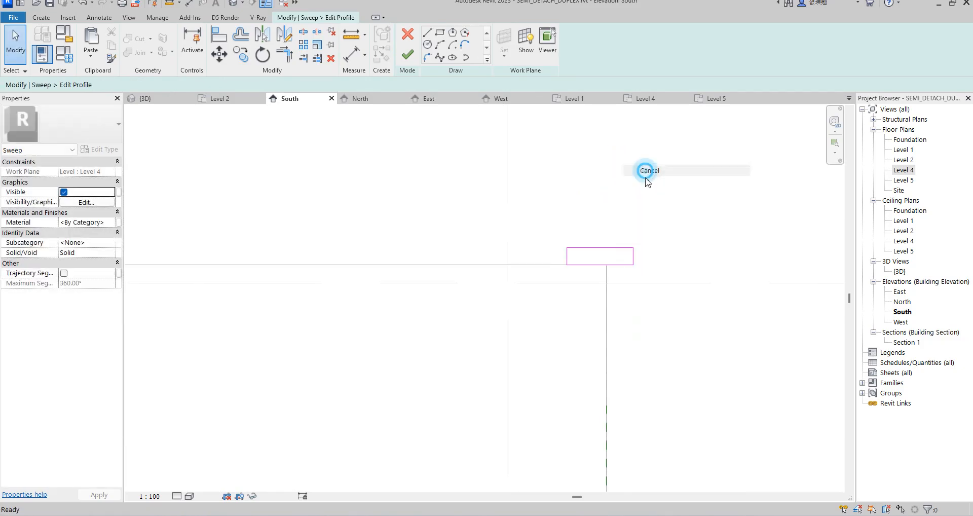
# - Move the profile's outer edge so that the profile is 500 mm wide
pyautogui.scroll(2, 636, 249)
pyautogui.click(633, 263)
pyautogui.scroll(2, 633, 273)
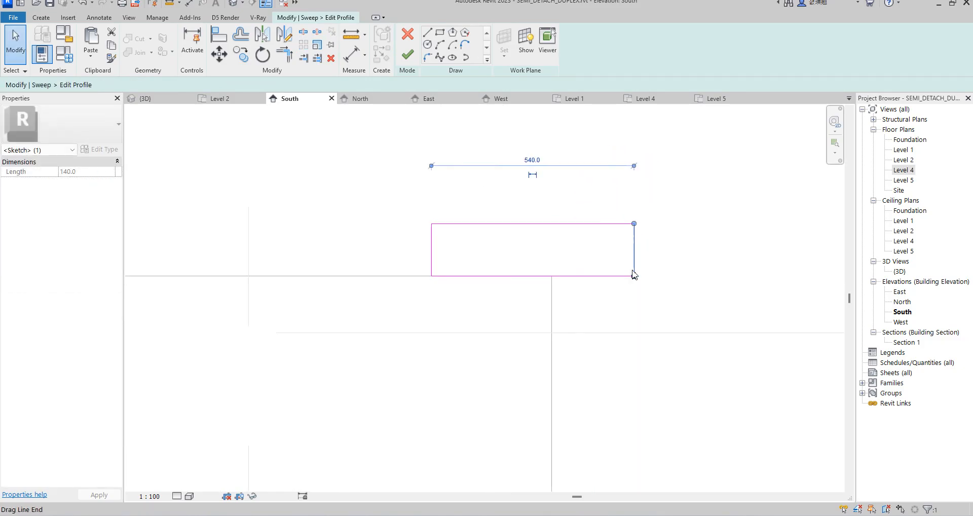
pyautogui.moveTo(628, 264); pyautogui.dragTo(630, 275)
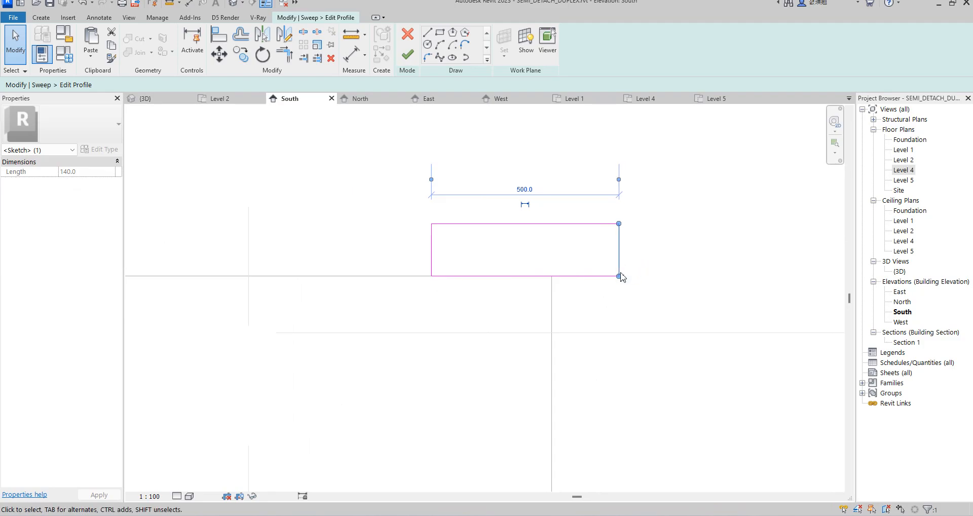
# - Measure the profile's overhang past the outer wall face with an aligned dimension and delete that dimension
pyautogui.click(352, 62)
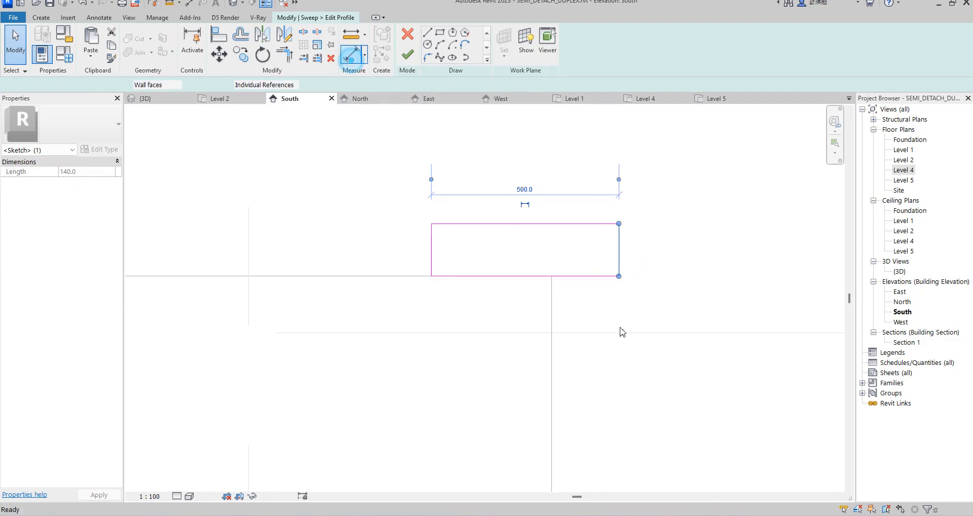
pyautogui.click(617, 248)
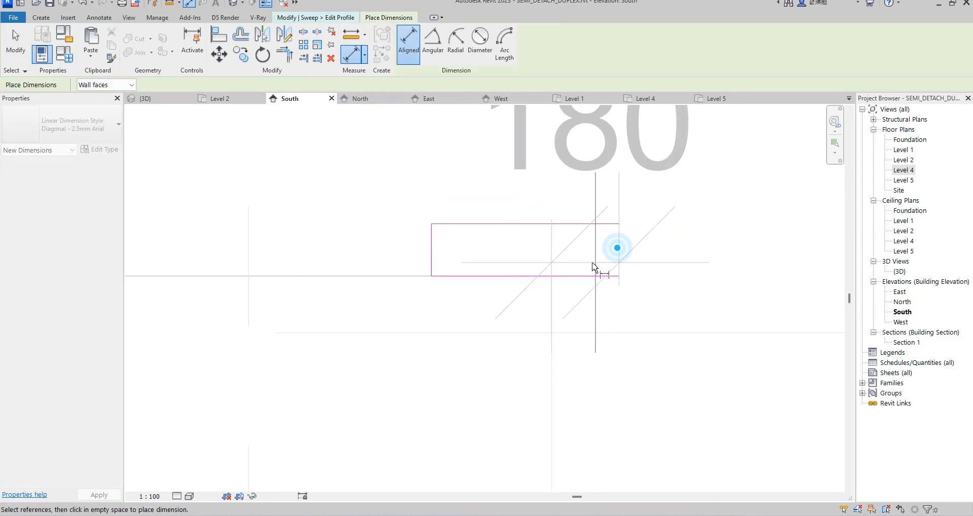
pyautogui.click(591, 263)
pyautogui.scroll(-2, 602, 286)
pyautogui.rightClick(671, 229)
pyautogui.click(702, 237)
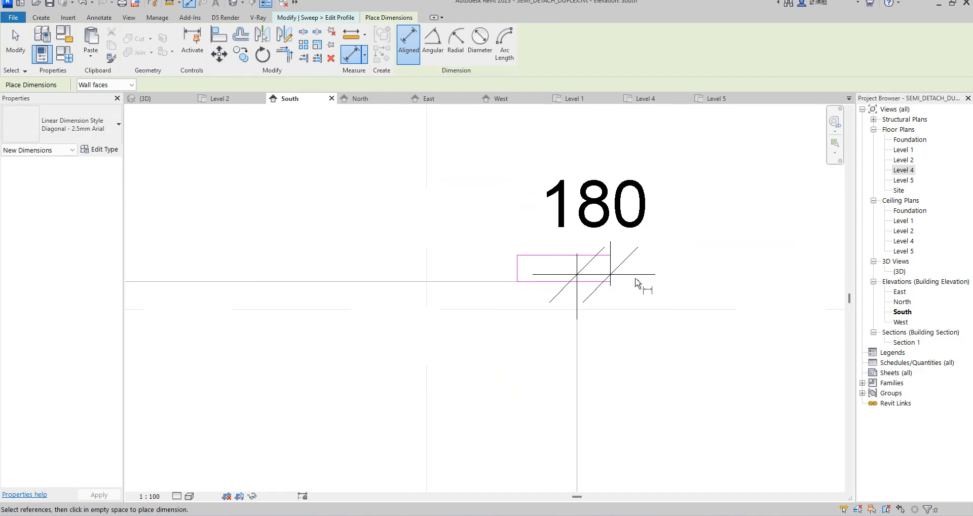
pyautogui.rightClick(648, 257)
pyautogui.click(669, 255)
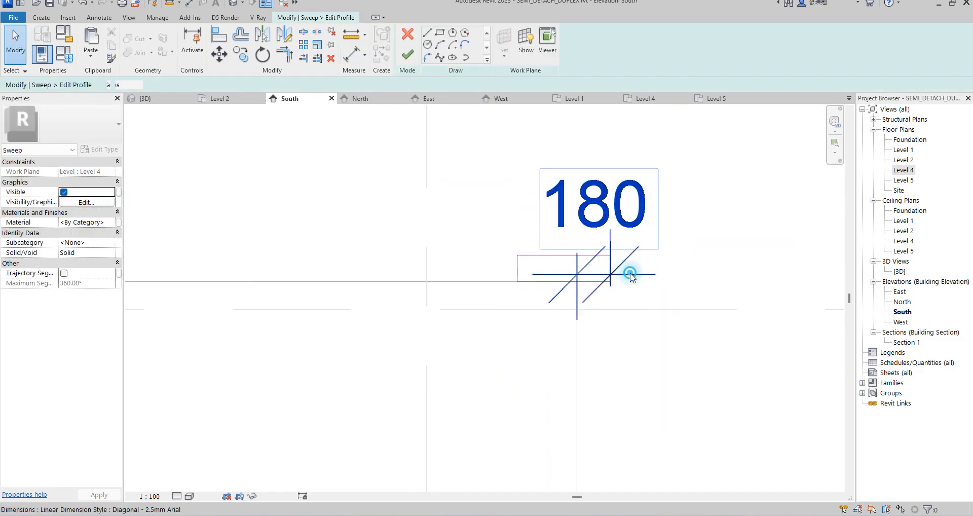
pyautogui.press('Delete')
pyautogui.scroll(-3, 510, 203)
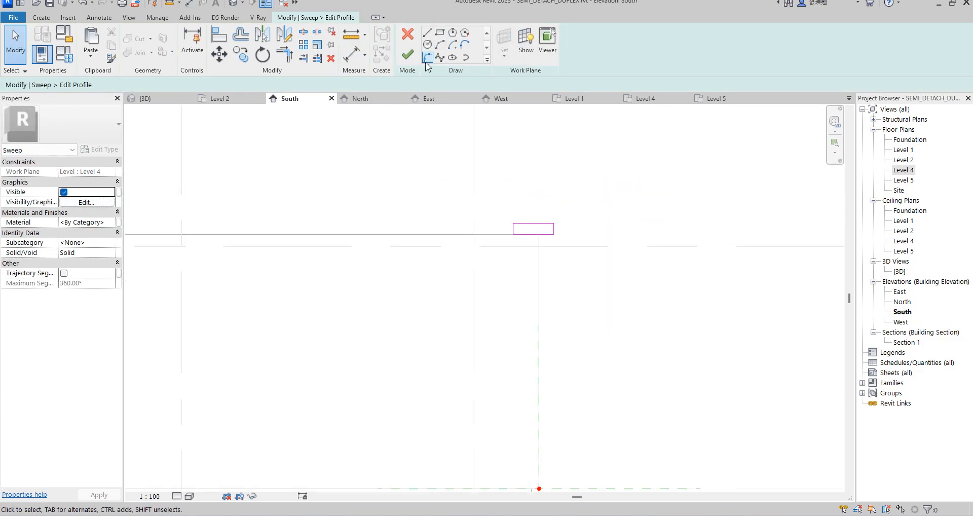
# - Finish the profile to generate the sweep along the tops of the Level 4 walls and select the sweep
pyautogui.click(409, 57)
pyautogui.scroll(-3, 553, 299)
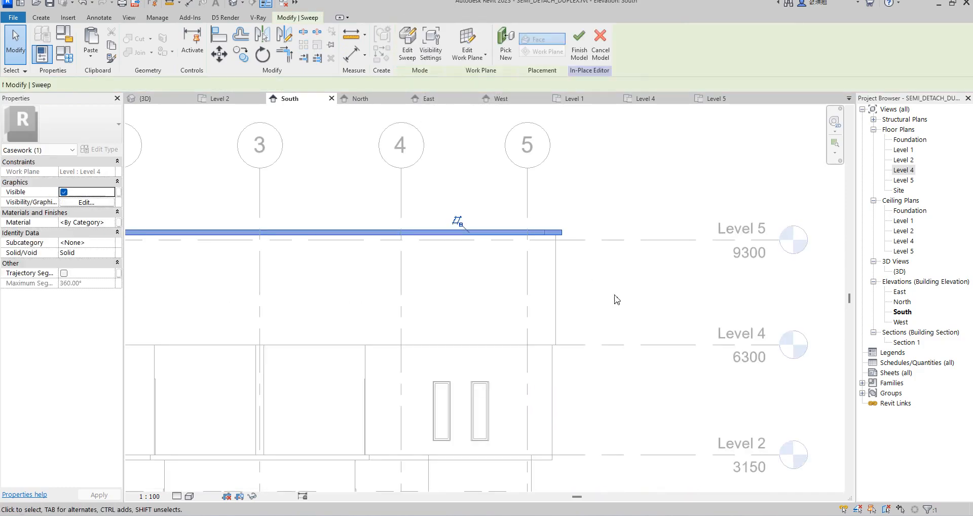
pyautogui.click(613, 312)
pyautogui.scroll(3, 495, 274)
pyautogui.click(498, 266)
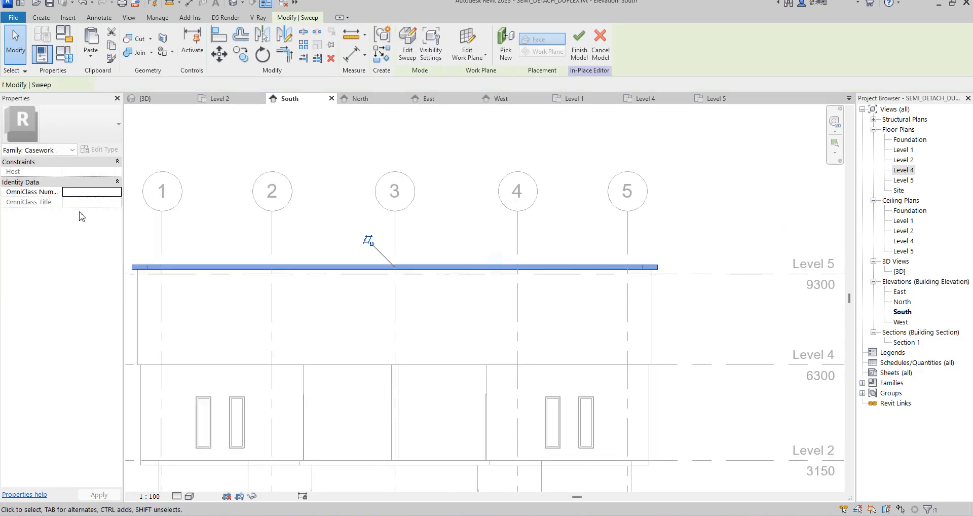
# - Assign the Gypsum Wall Board material to the sweep along the tops of the Level 4 walls
pyautogui.click(112, 223)
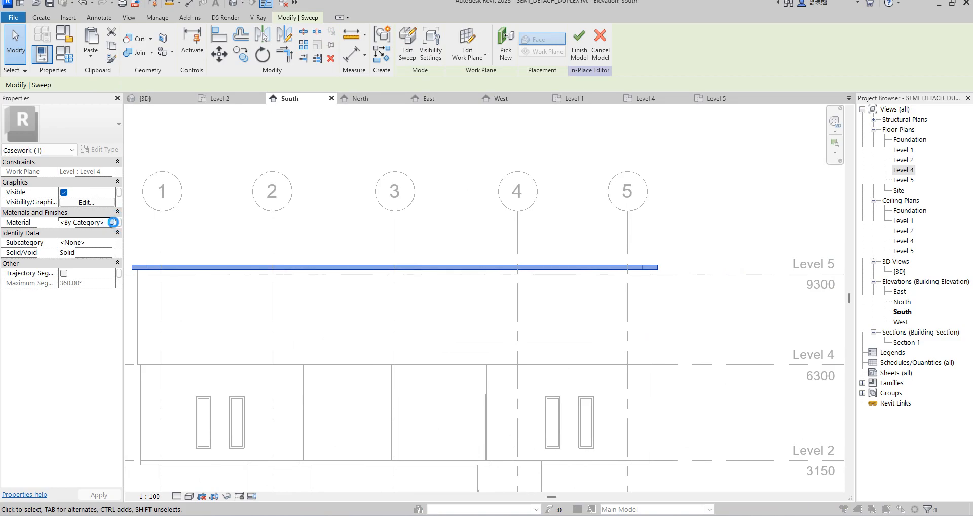
pyautogui.click(113, 222)
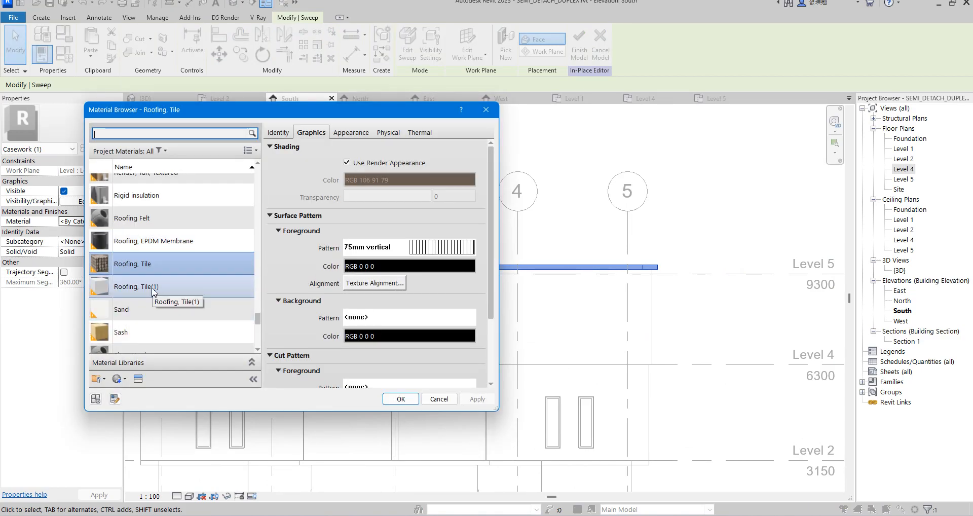
pyautogui.scroll(-9, 152, 291)
pyautogui.scroll(10, 153, 291)
pyautogui.scroll(6, 152, 291)
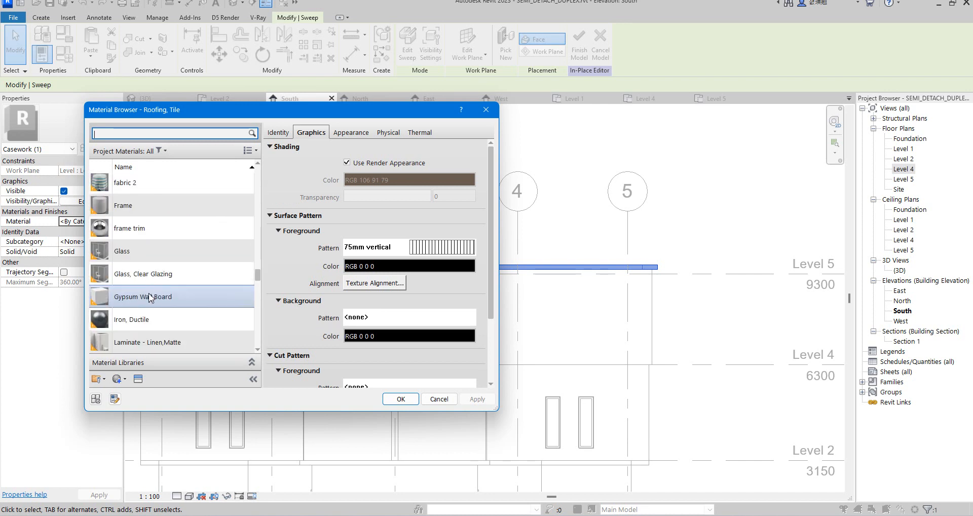
pyautogui.doubleClick(150, 297)
pyautogui.click(464, 339)
# - Finish the in-place model of the wall-top sweep and check it on the South elevation
pyautogui.scroll(-2, 465, 334)
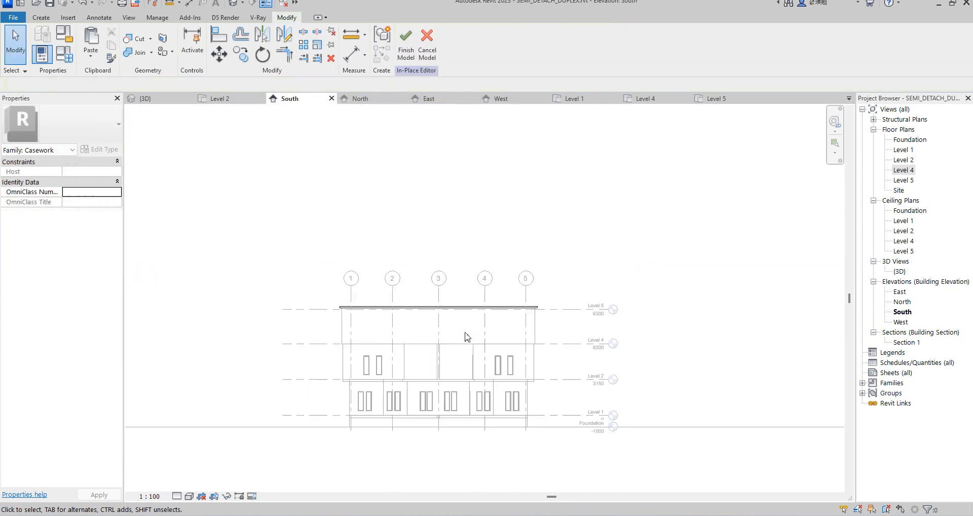
pyautogui.scroll(-5, 466, 335)
pyautogui.click(405, 53)
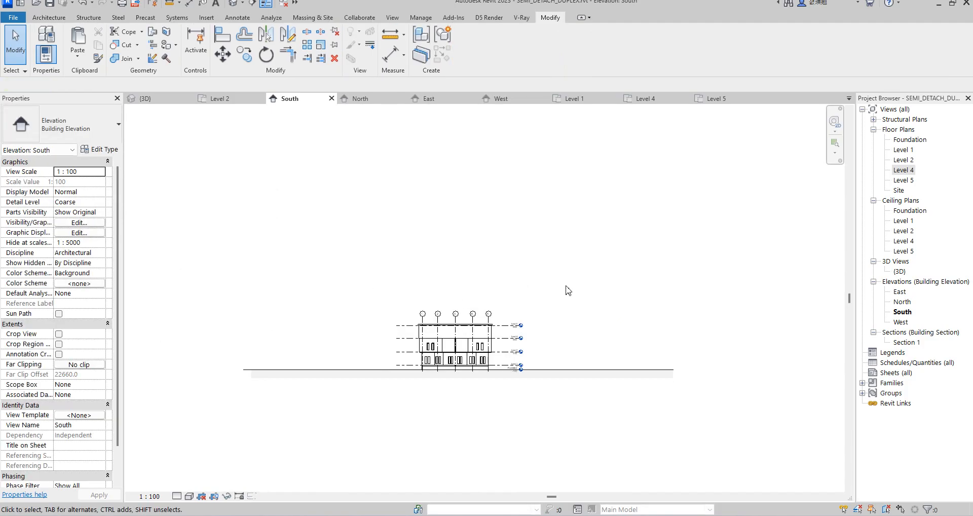
pyautogui.scroll(4, 479, 373)
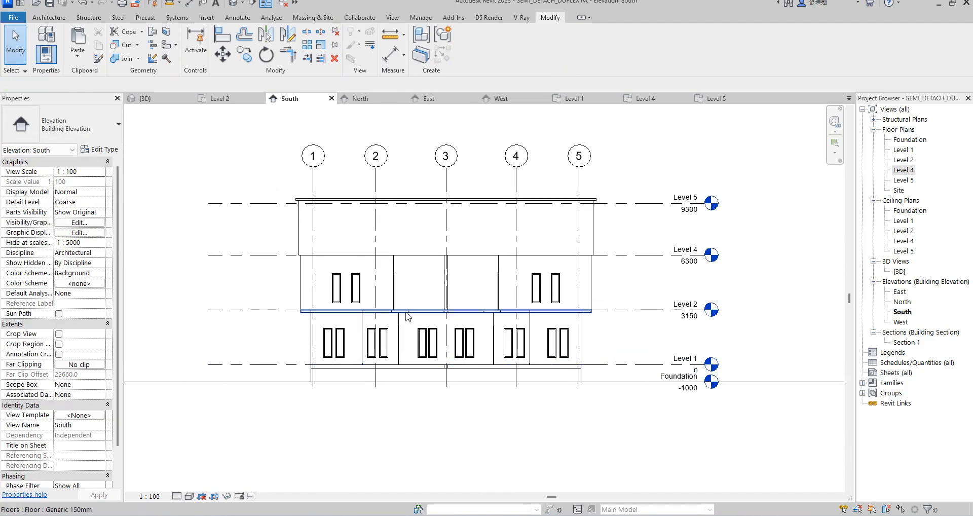
pyautogui.scroll(2, 411, 310)
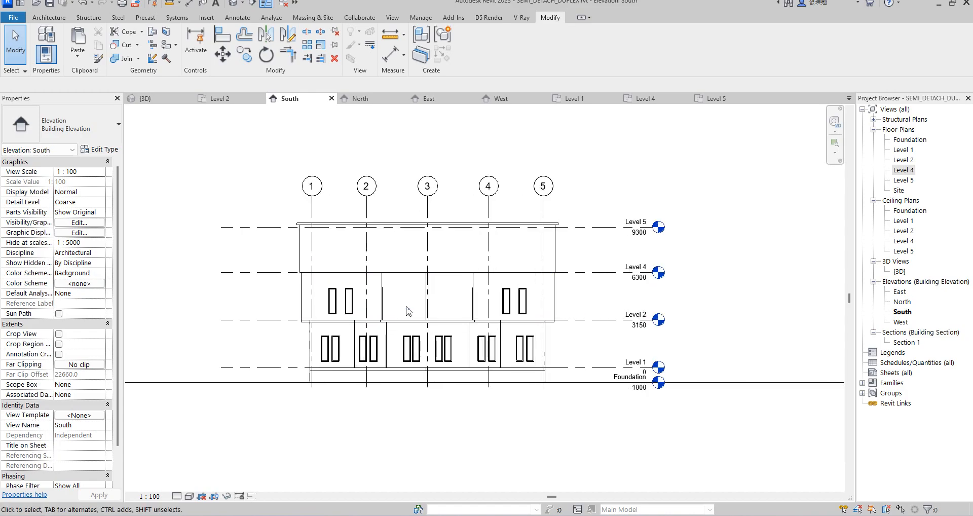
# - On Level 2, place two M_Fixed 0406 x 0610mm fancy windows in one unit's stair wall facing the balcony, with sill height 400 and head height 2100
pyautogui.doubleClick(905, 160)
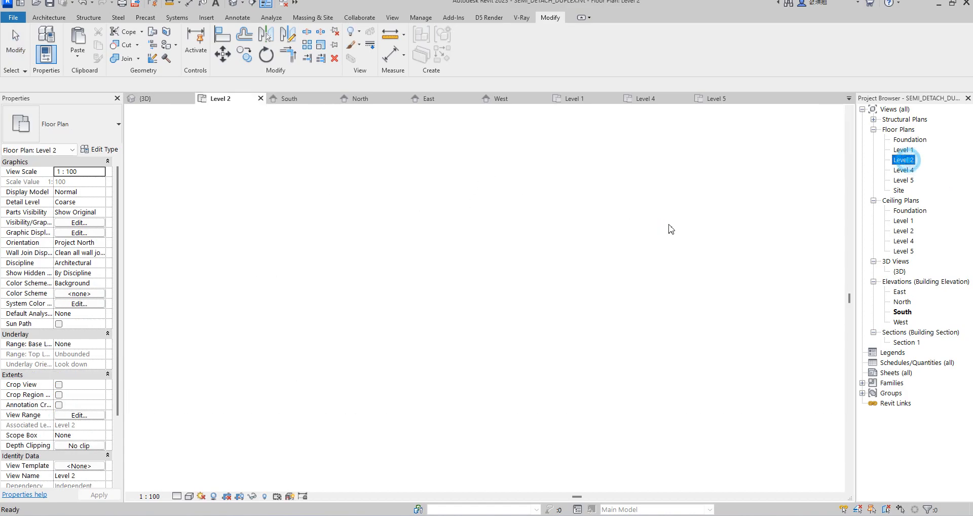
pyautogui.scroll(4, 406, 390)
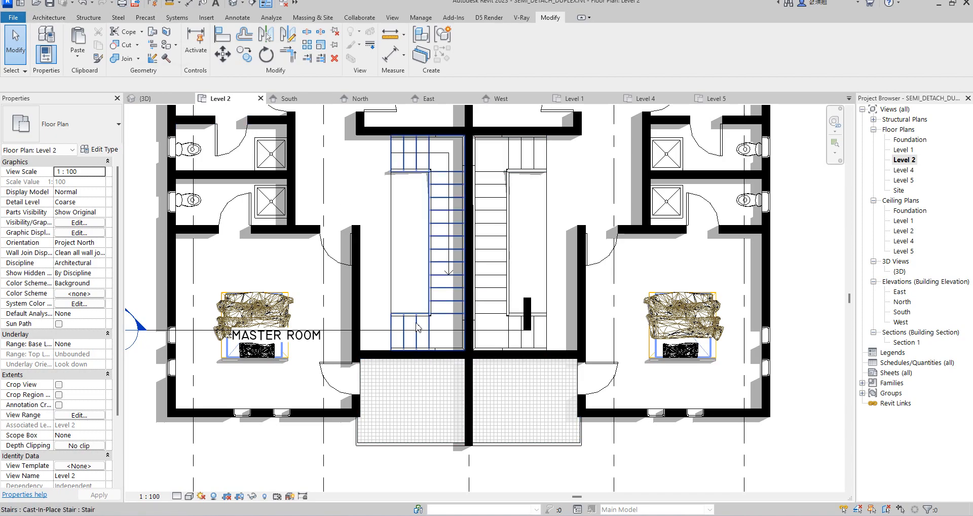
pyautogui.click(279, 413)
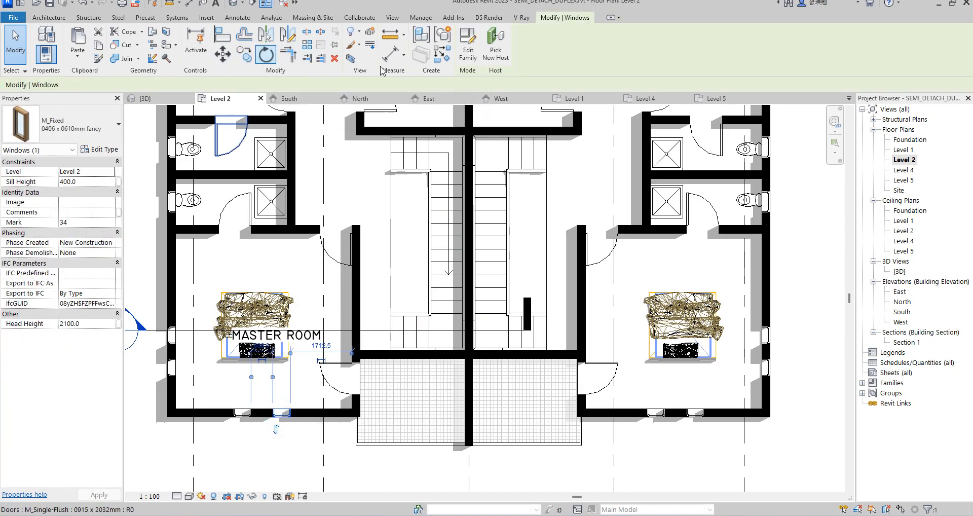
pyautogui.click(442, 55)
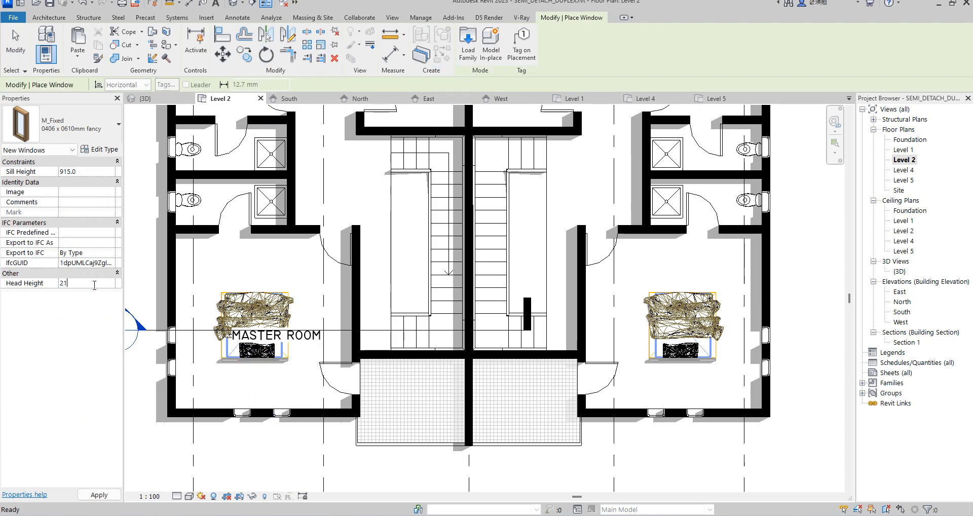
pyautogui.scroll(3, 399, 363)
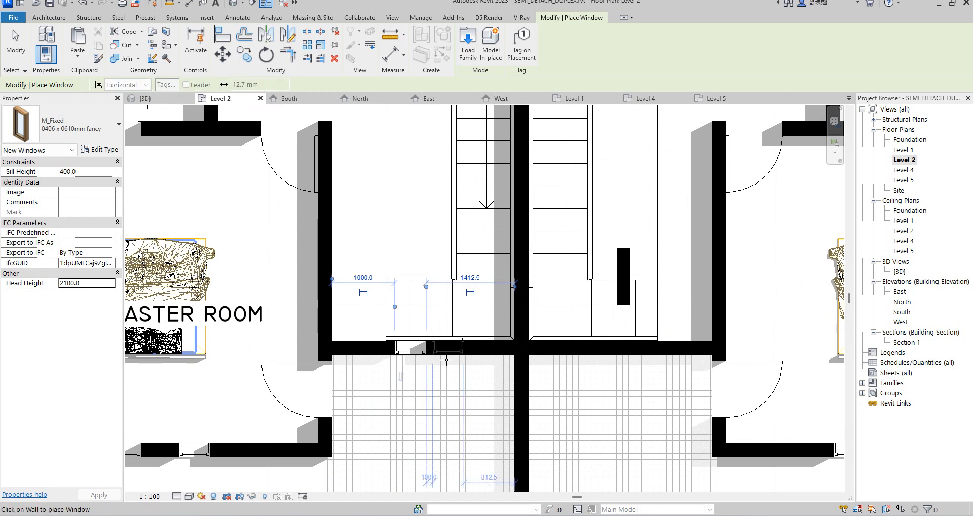
pyautogui.scroll(2, 447, 359)
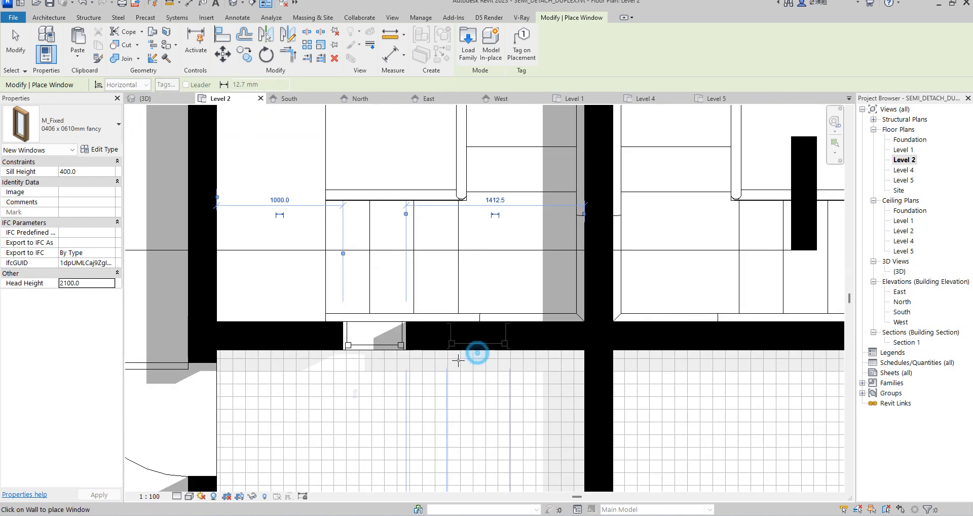
pyautogui.scroll(-4, 477, 354)
pyautogui.press('Escape')
# - Mirror a copy of the two new stair-wall windows about the party wall into the other duplex unit
pyautogui.click(375, 329)
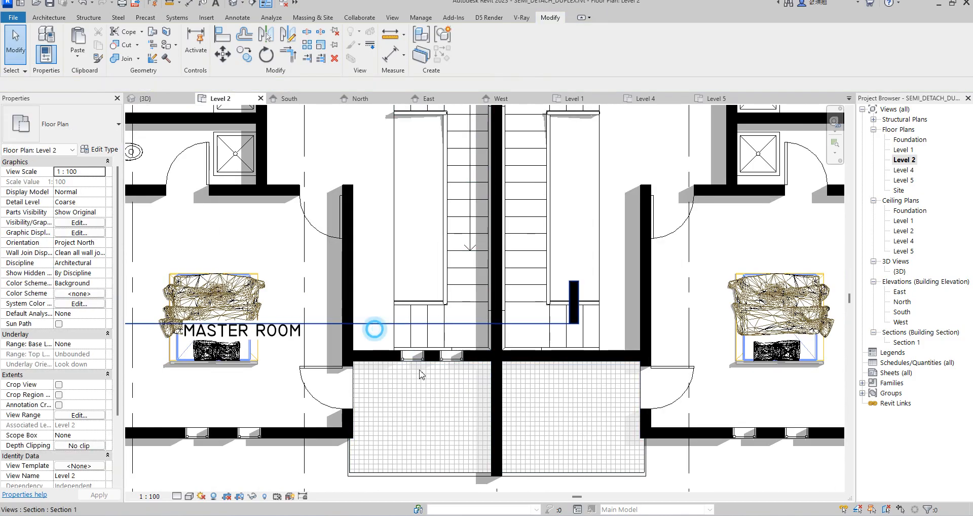
pyautogui.click(414, 373)
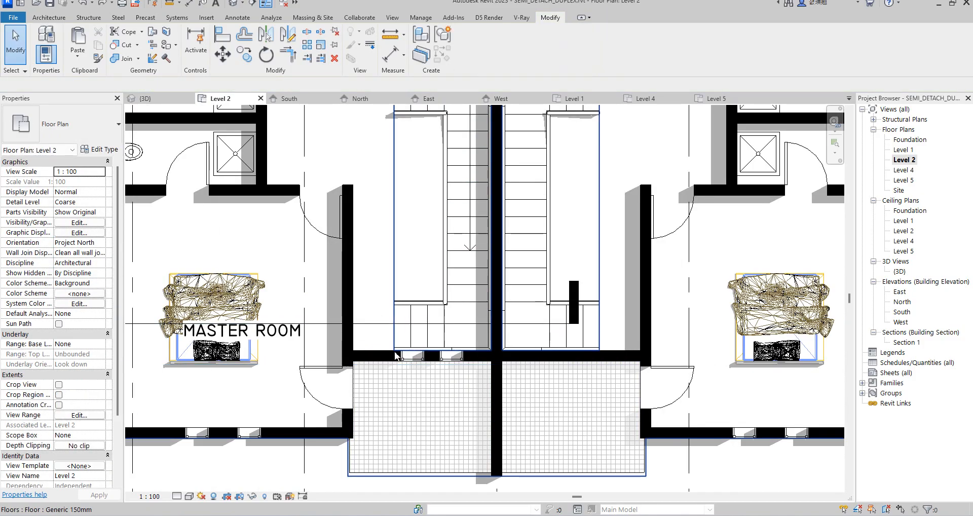
pyautogui.moveTo(375, 340); pyautogui.dragTo(481, 401)
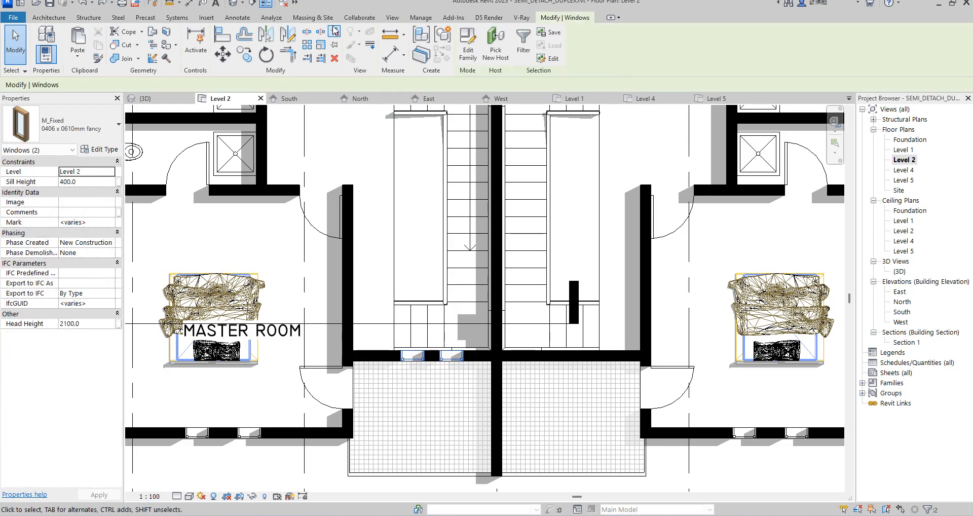
pyautogui.click(288, 34)
pyautogui.scroll(3, 491, 401)
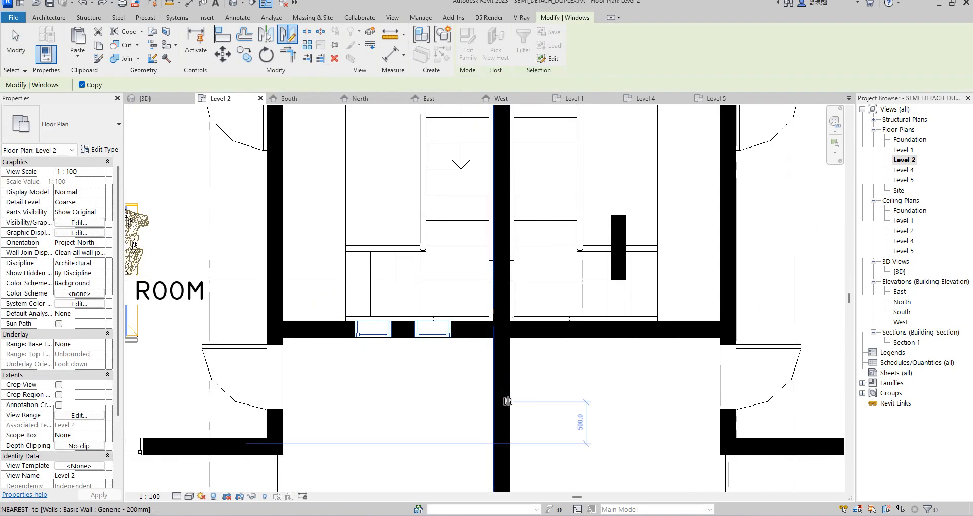
pyautogui.click(502, 393)
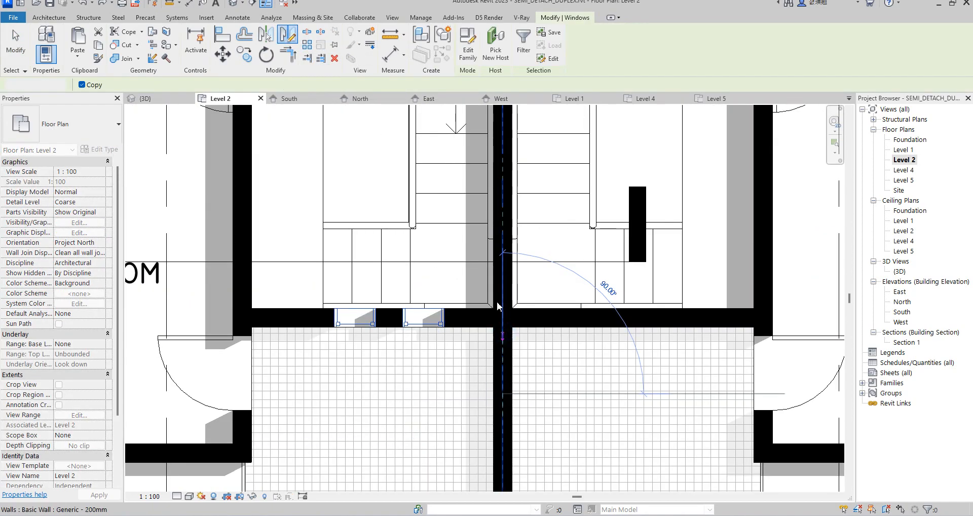
pyautogui.click(503, 332)
pyautogui.scroll(-3, 502, 319)
pyautogui.scroll(-5, 498, 305)
pyautogui.press('Escape')
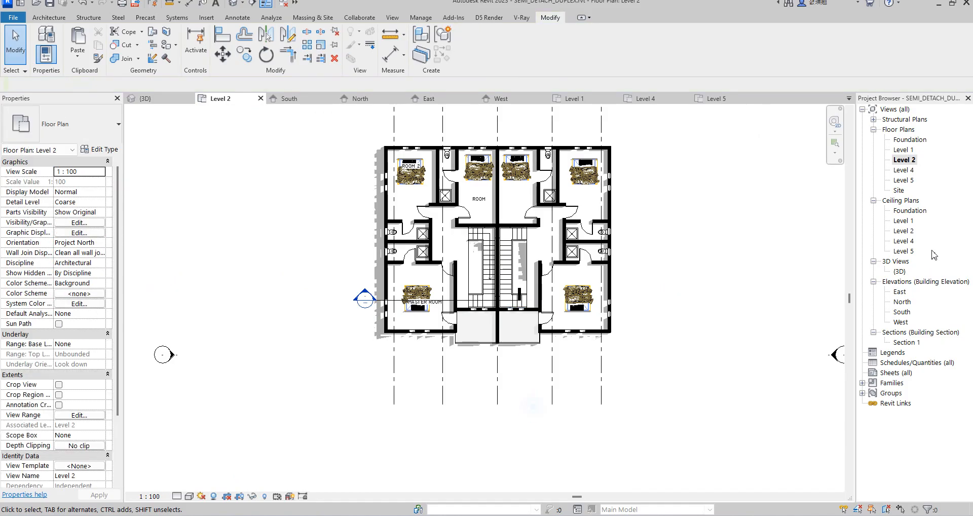
# - Check the mirrored stair-wall windows in the 3D view and on the South elevation
pyautogui.doubleClick(900, 272)
pyautogui.scroll(5, 418, 278)
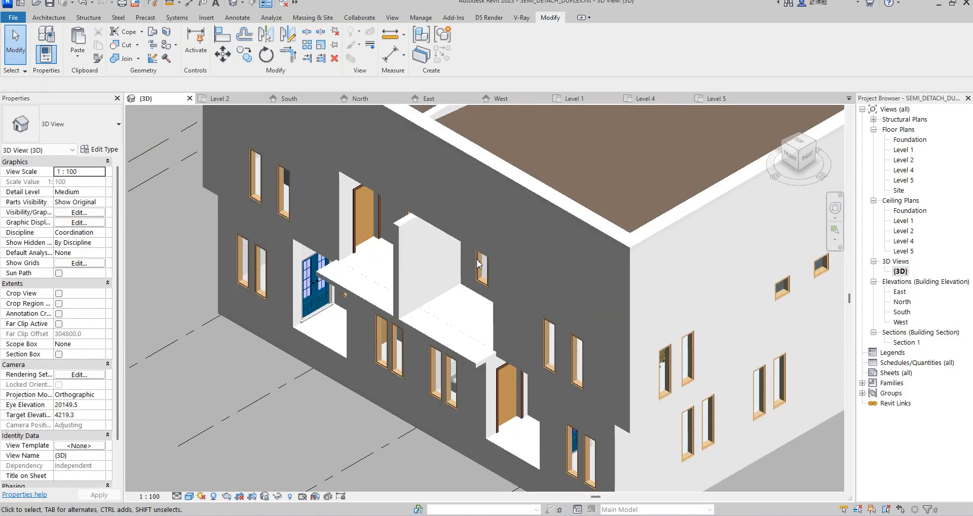
pyautogui.doubleClick(903, 312)
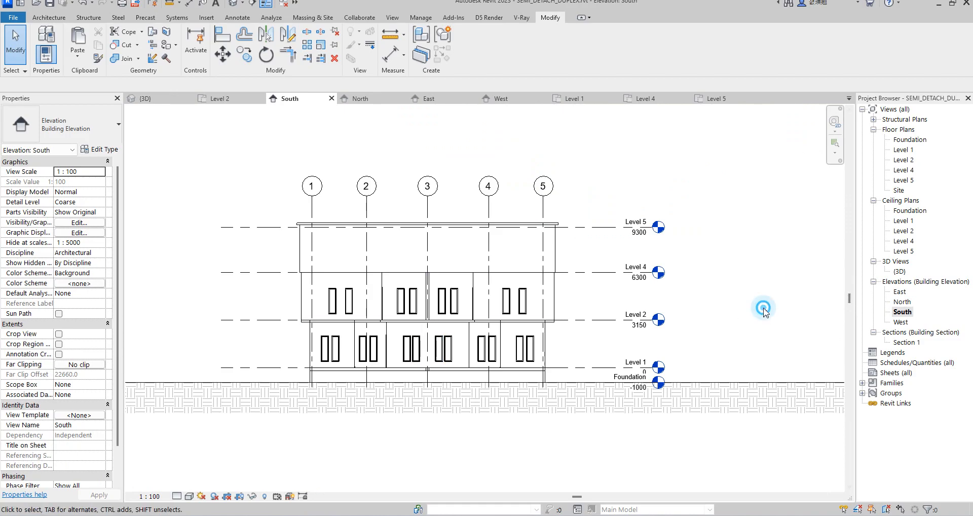
pyautogui.scroll(3, 341, 219)
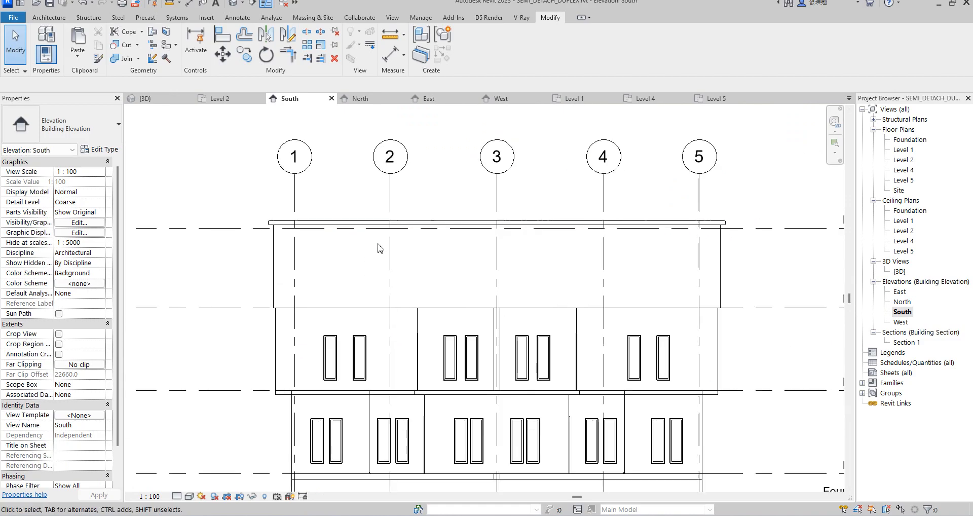
# - Examine the front facade, balconies, windows and wall-top overhang in the 3D view
pyautogui.doubleClick(903, 272)
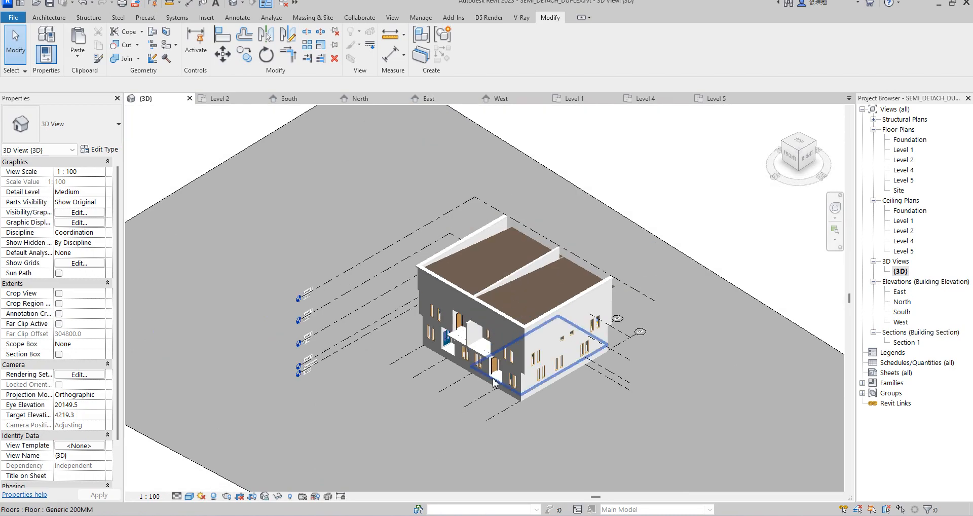
pyautogui.scroll(4, 494, 382)
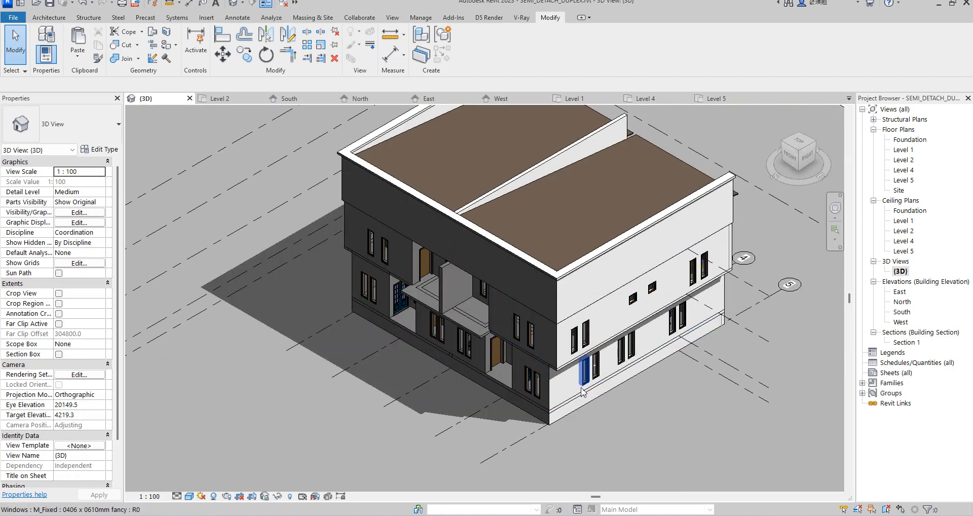
pyautogui.scroll(-4, 558, 365)
pyautogui.scroll(3, 499, 375)
pyautogui.scroll(5, 501, 362)
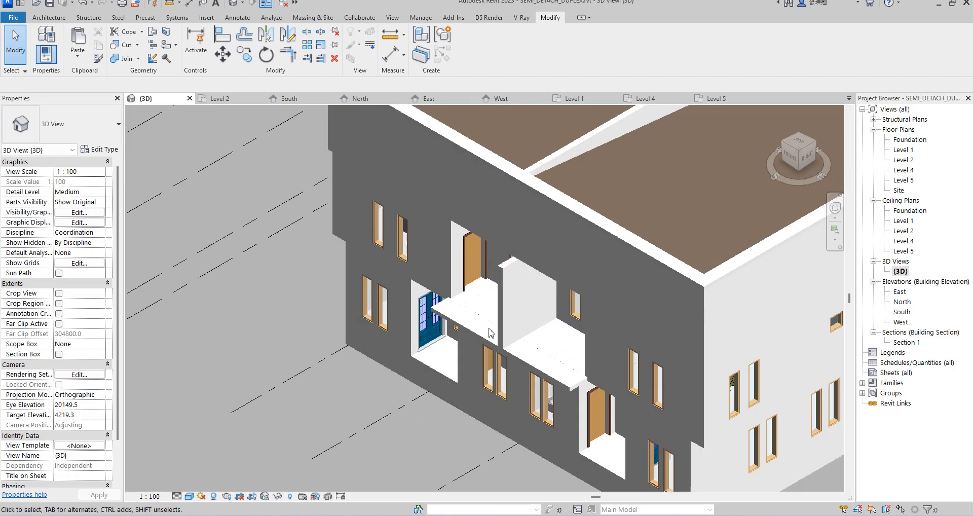
pyautogui.scroll(-5, 481, 318)
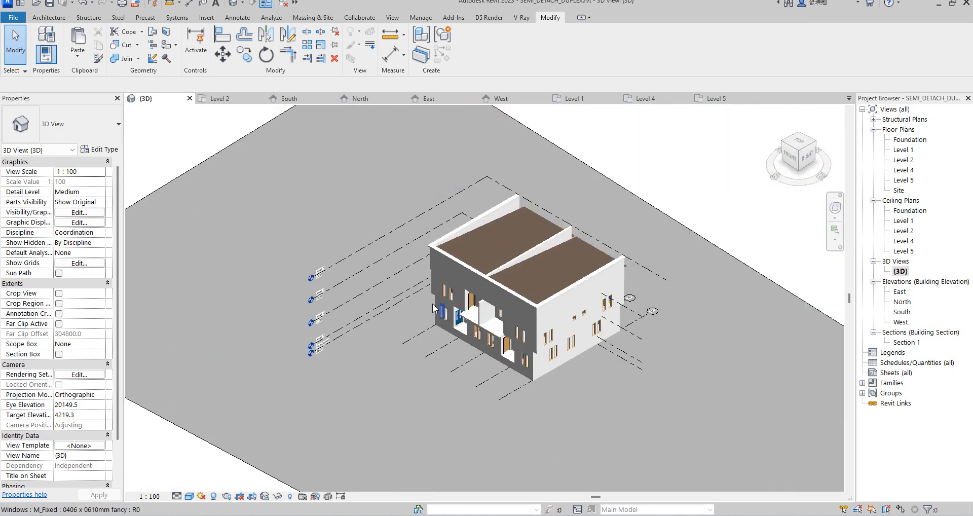
pyautogui.scroll(5, 381, 270)
pyautogui.scroll(-5, 382, 270)
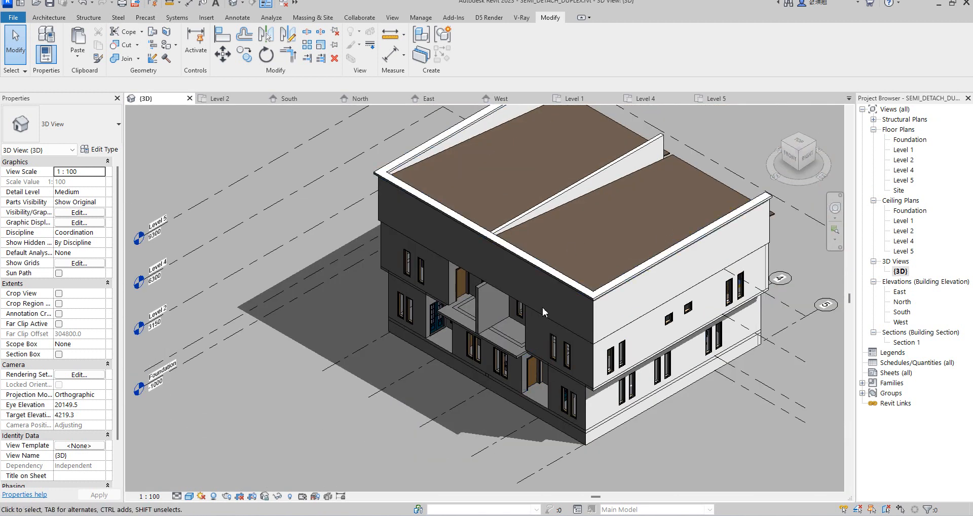
pyautogui.scroll(-4, 546, 296)
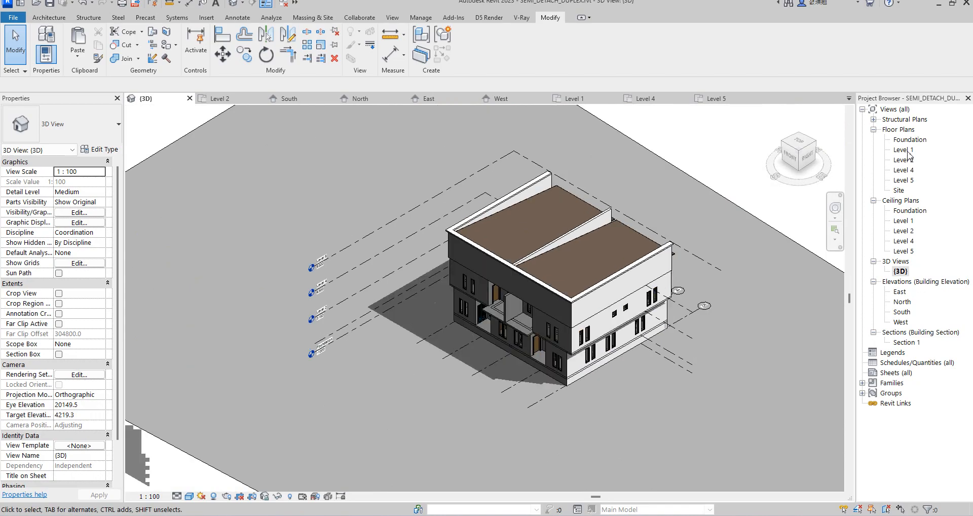
# - View the Level 1 floor plan and the South elevation to compare the window layout across both storeys
pyautogui.doubleClick(907, 151)
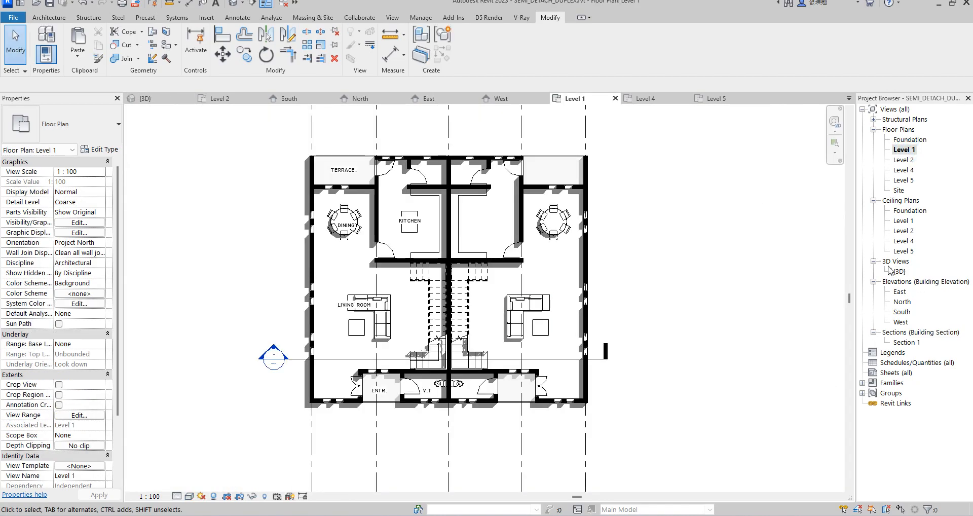
pyautogui.doubleClick(902, 312)
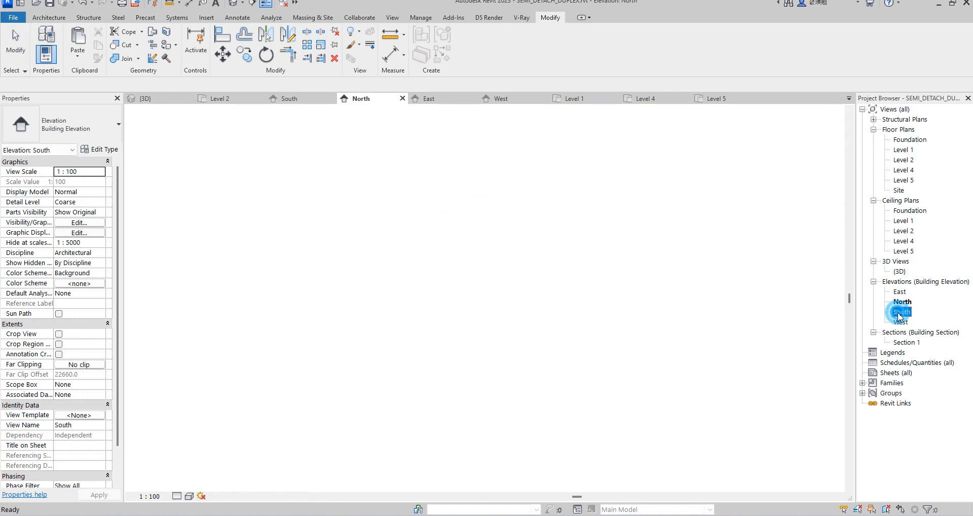
pyautogui.scroll(-3, 445, 185)
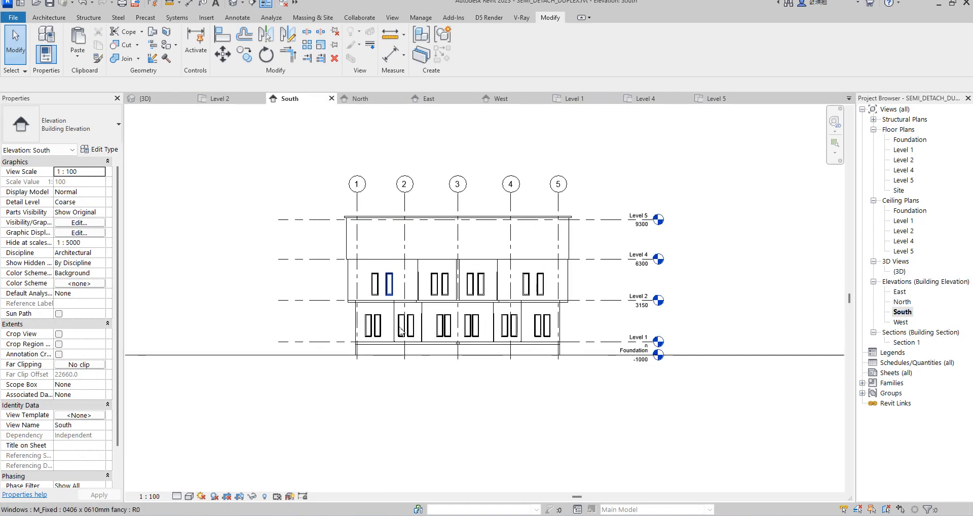